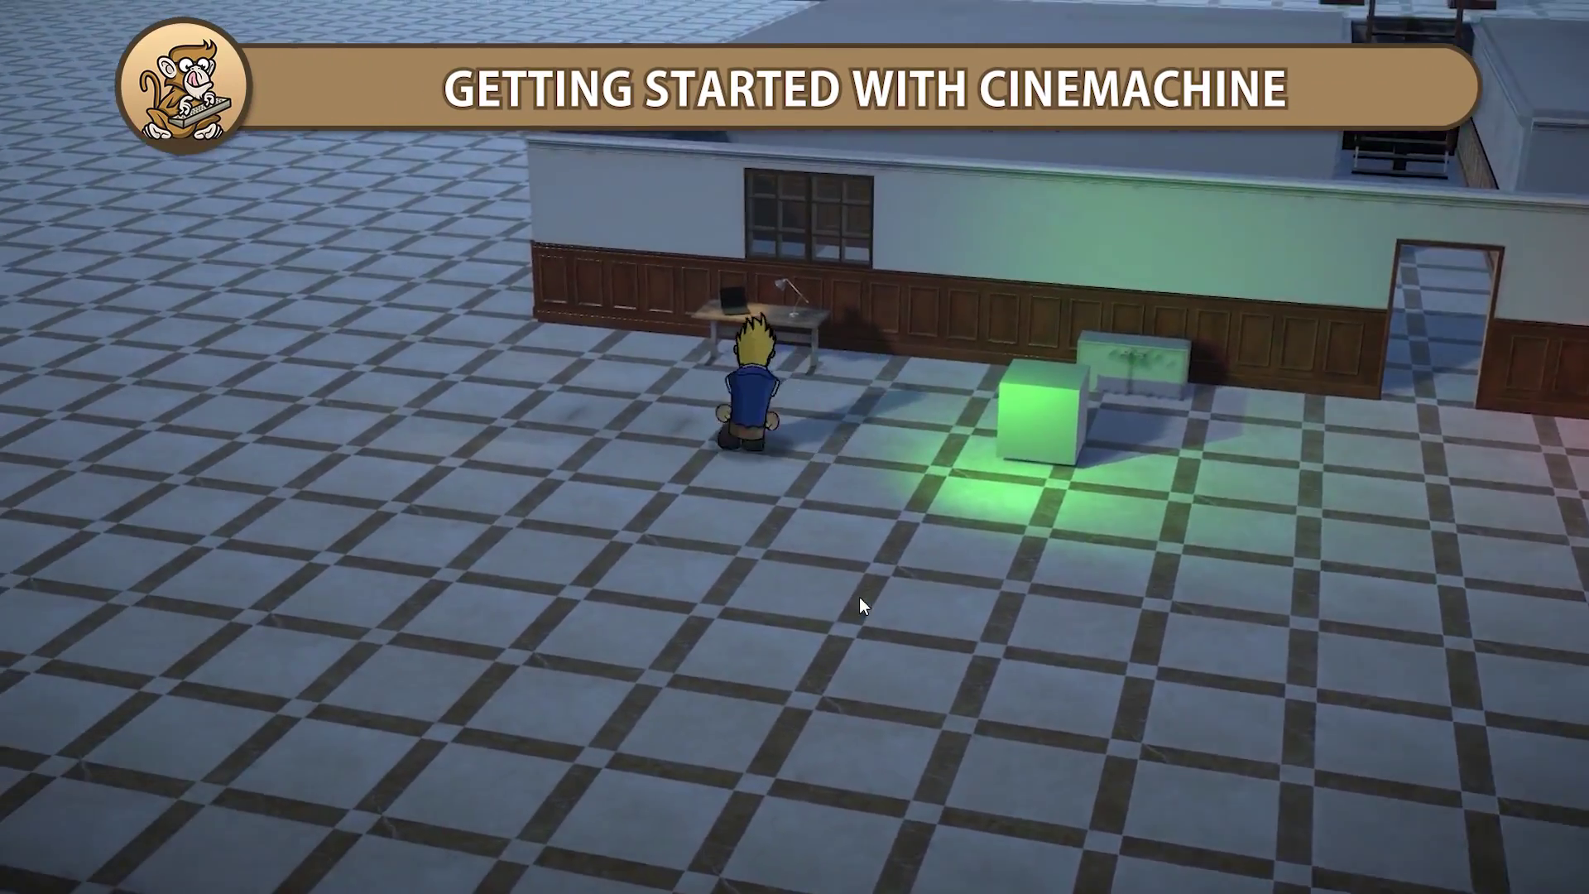
Walk the character around the room in Play Mode and adjust the standby virtual camera's Priority.
key(a)
key(w)
key(s)
key(d)
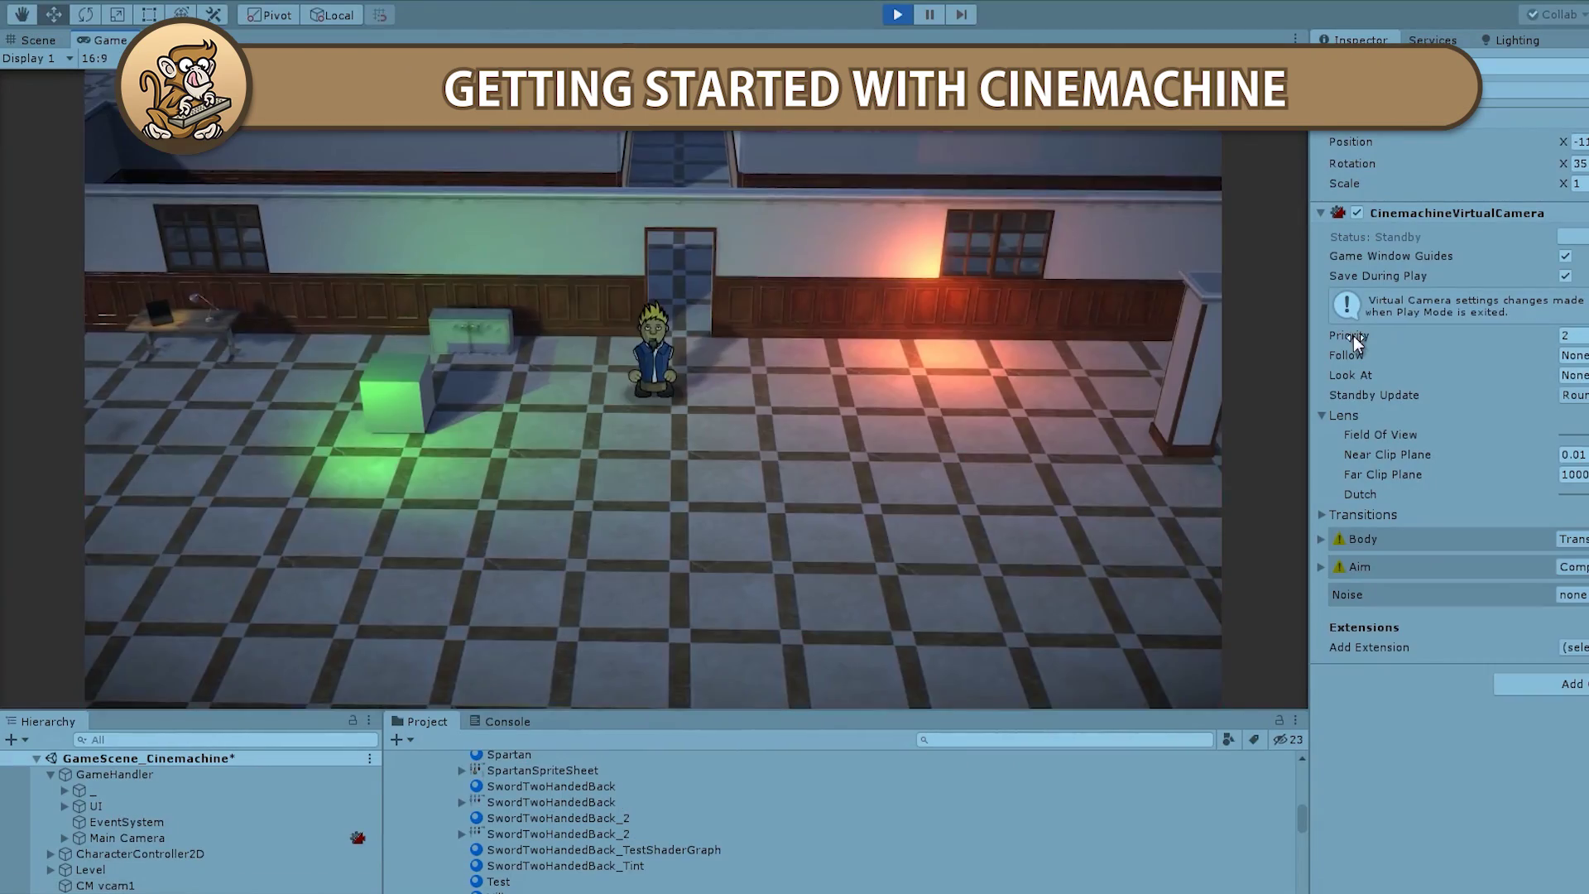
drag(1349, 340, 1139, 346)
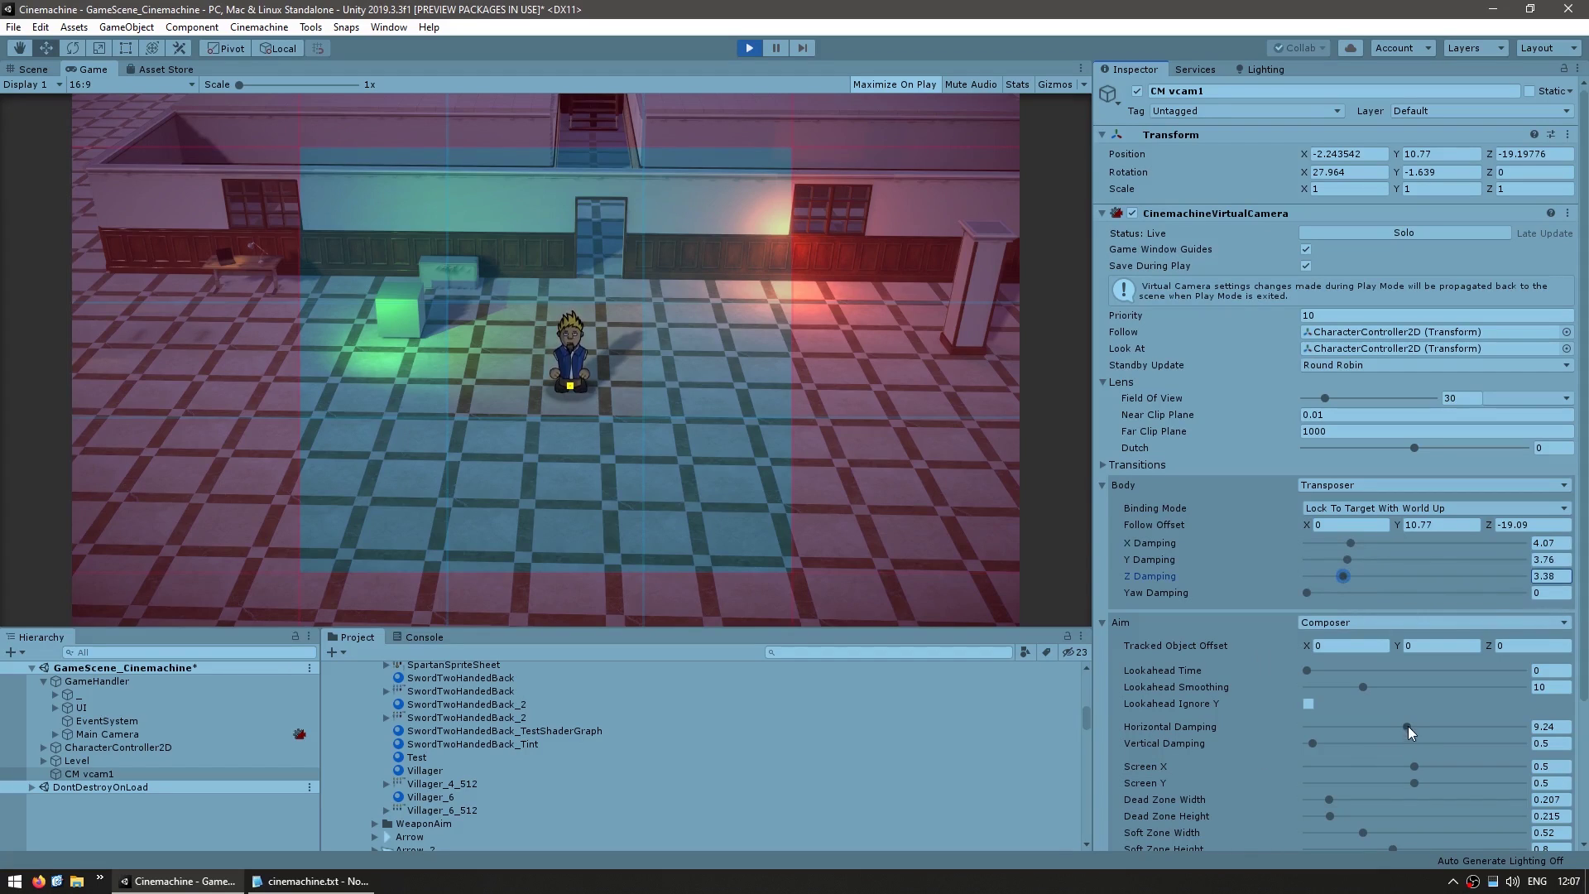
Set CM vcam1's Aim Horizontal Damping to 0.89 and walk the character sideways to test the camera's response.
drag(1408, 727, 1368, 726)
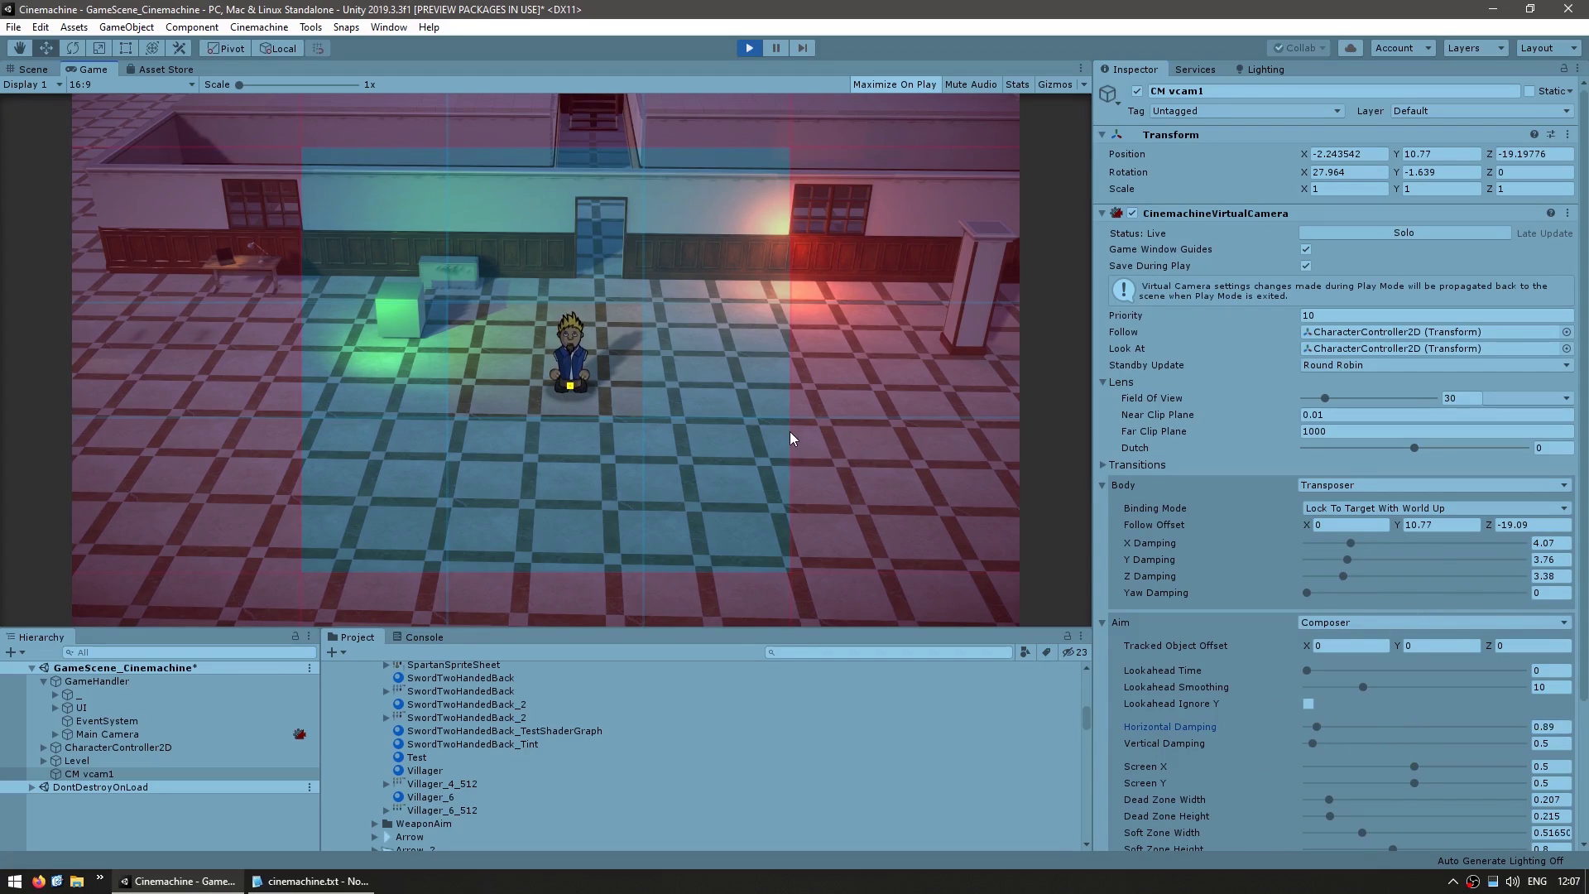
key(s)
key(d)
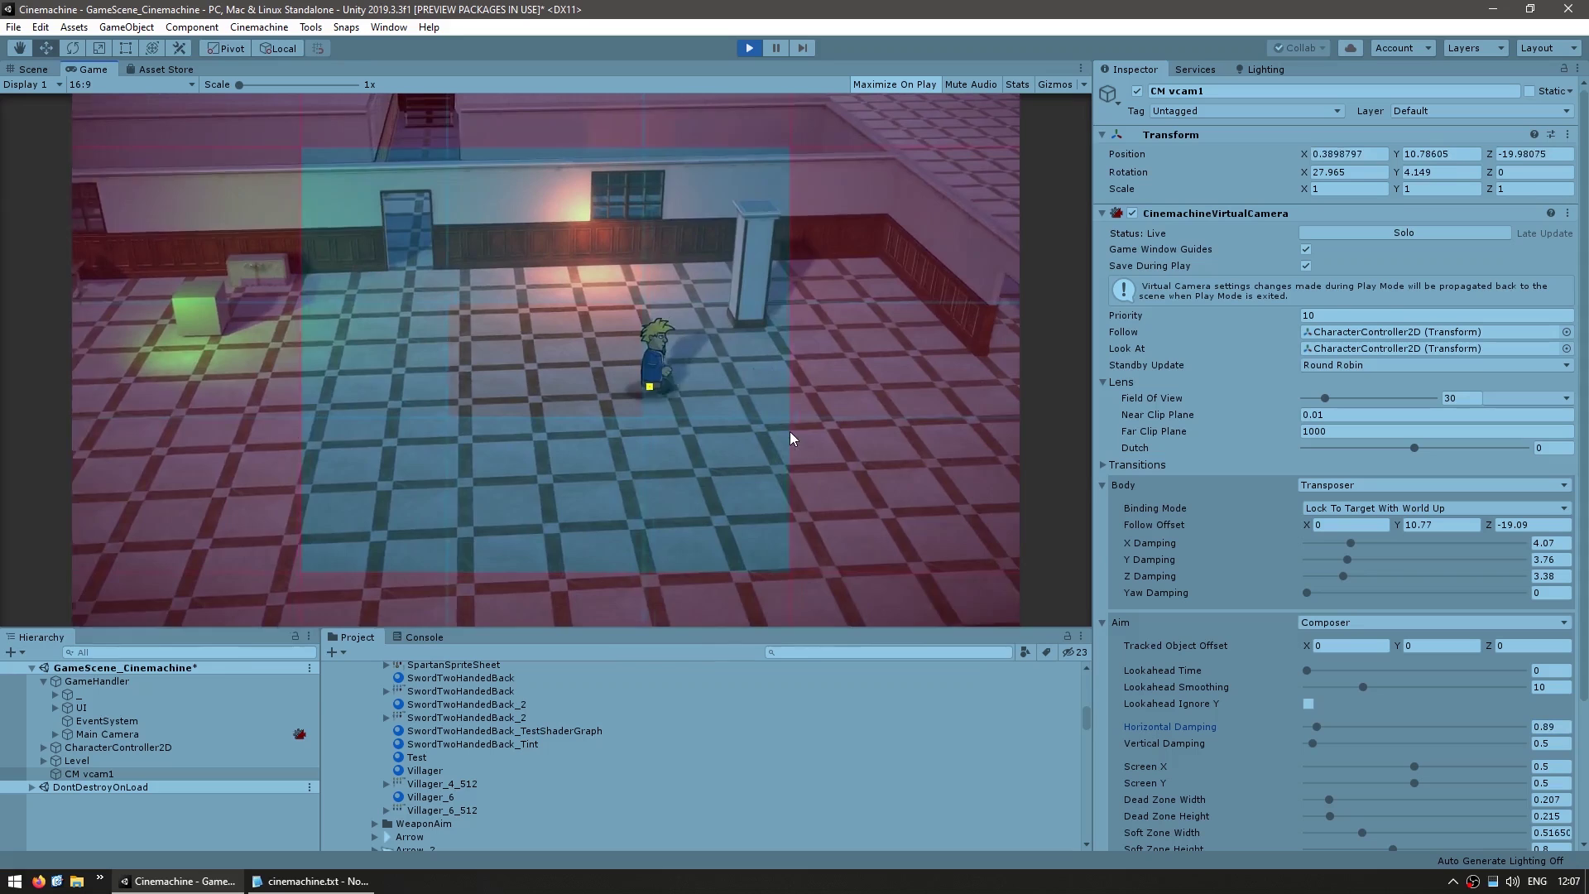
key(a)
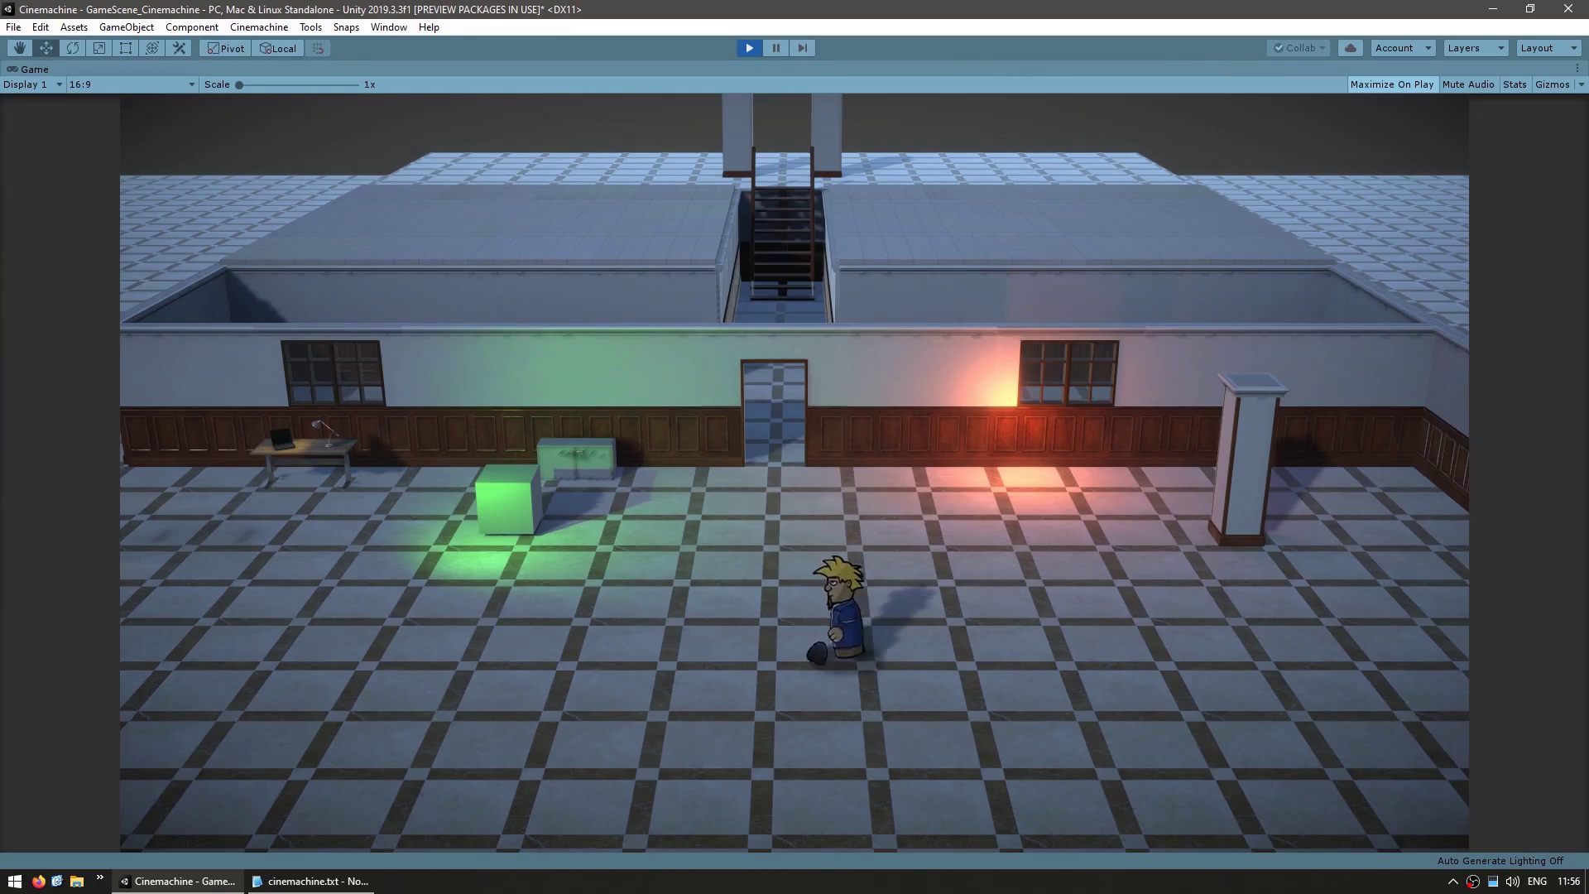
Walk the character around the room past the desk and the green cube to check how the camera follows.
key(a)
key(s)
key(d)
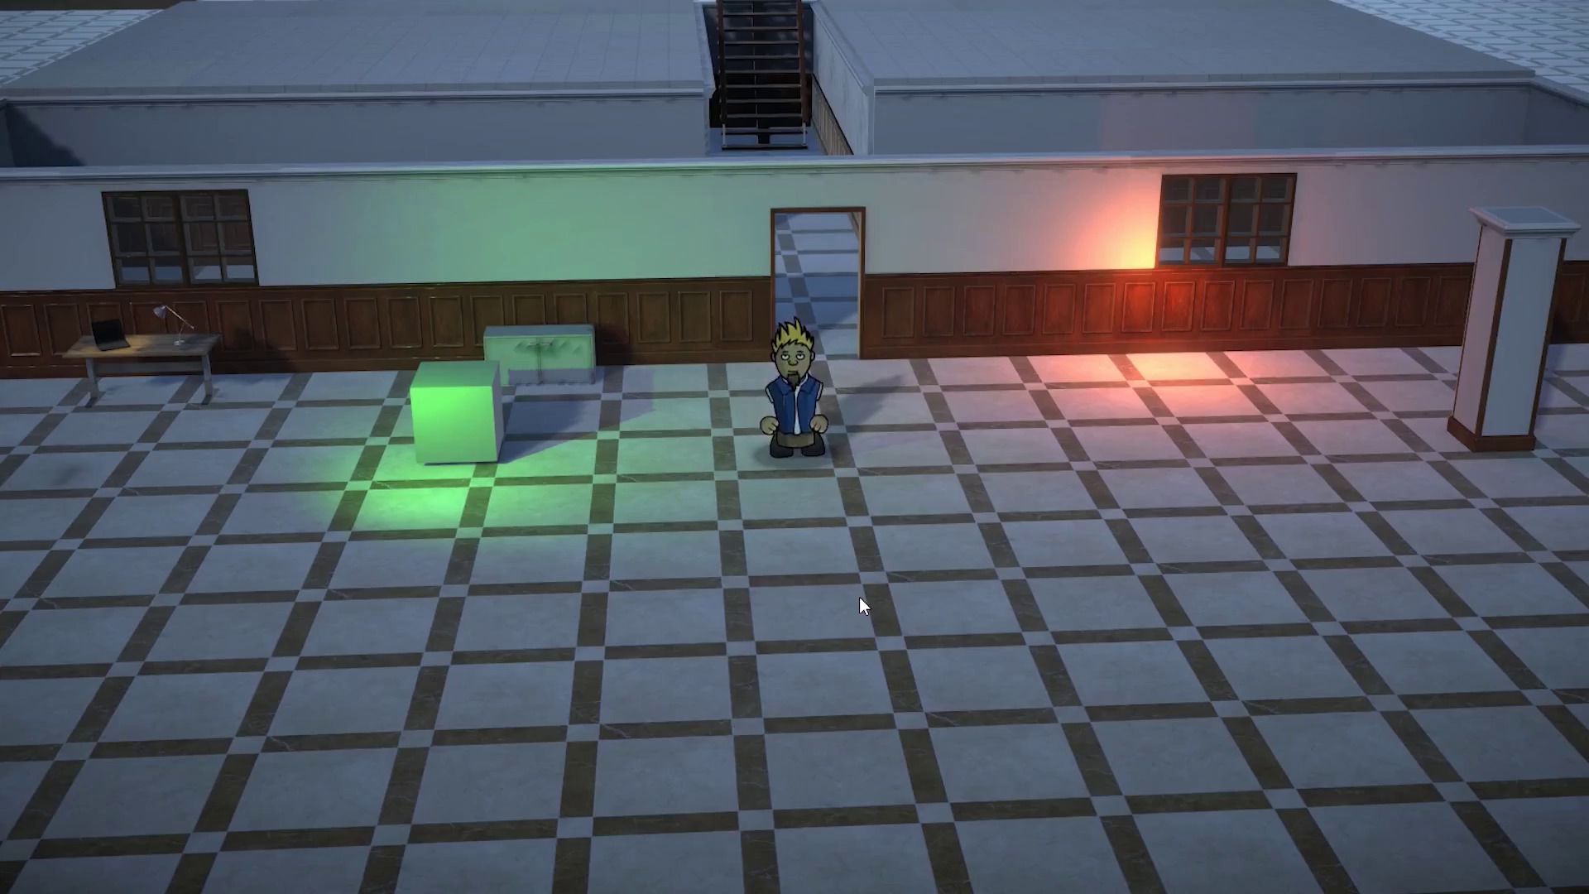
key(a)
key(w)
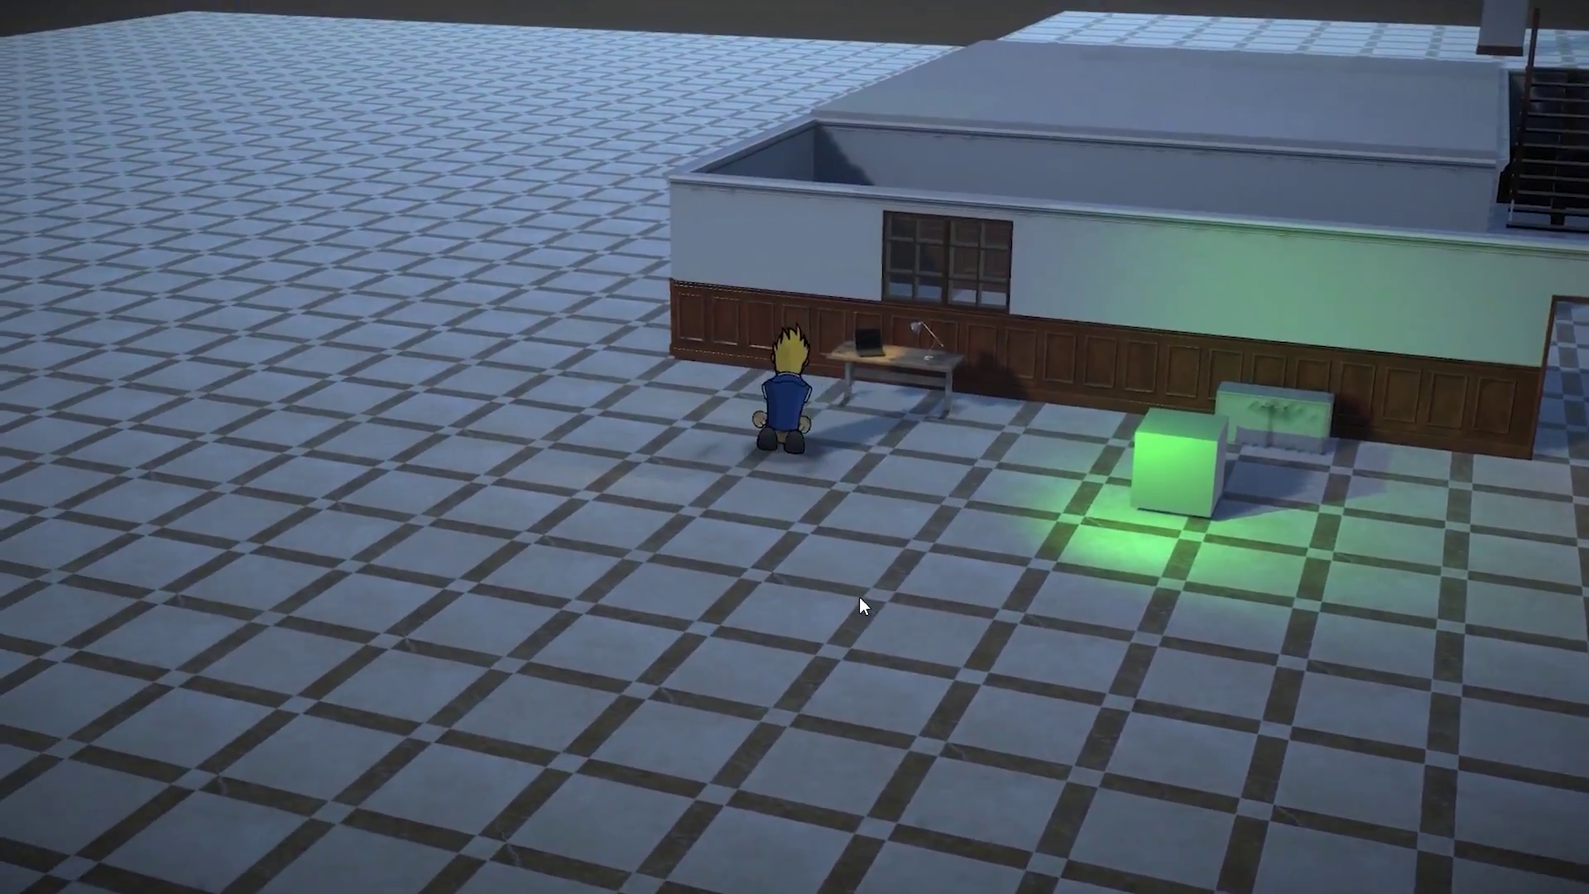
key(d)
key(s)
key(d)
key(s)
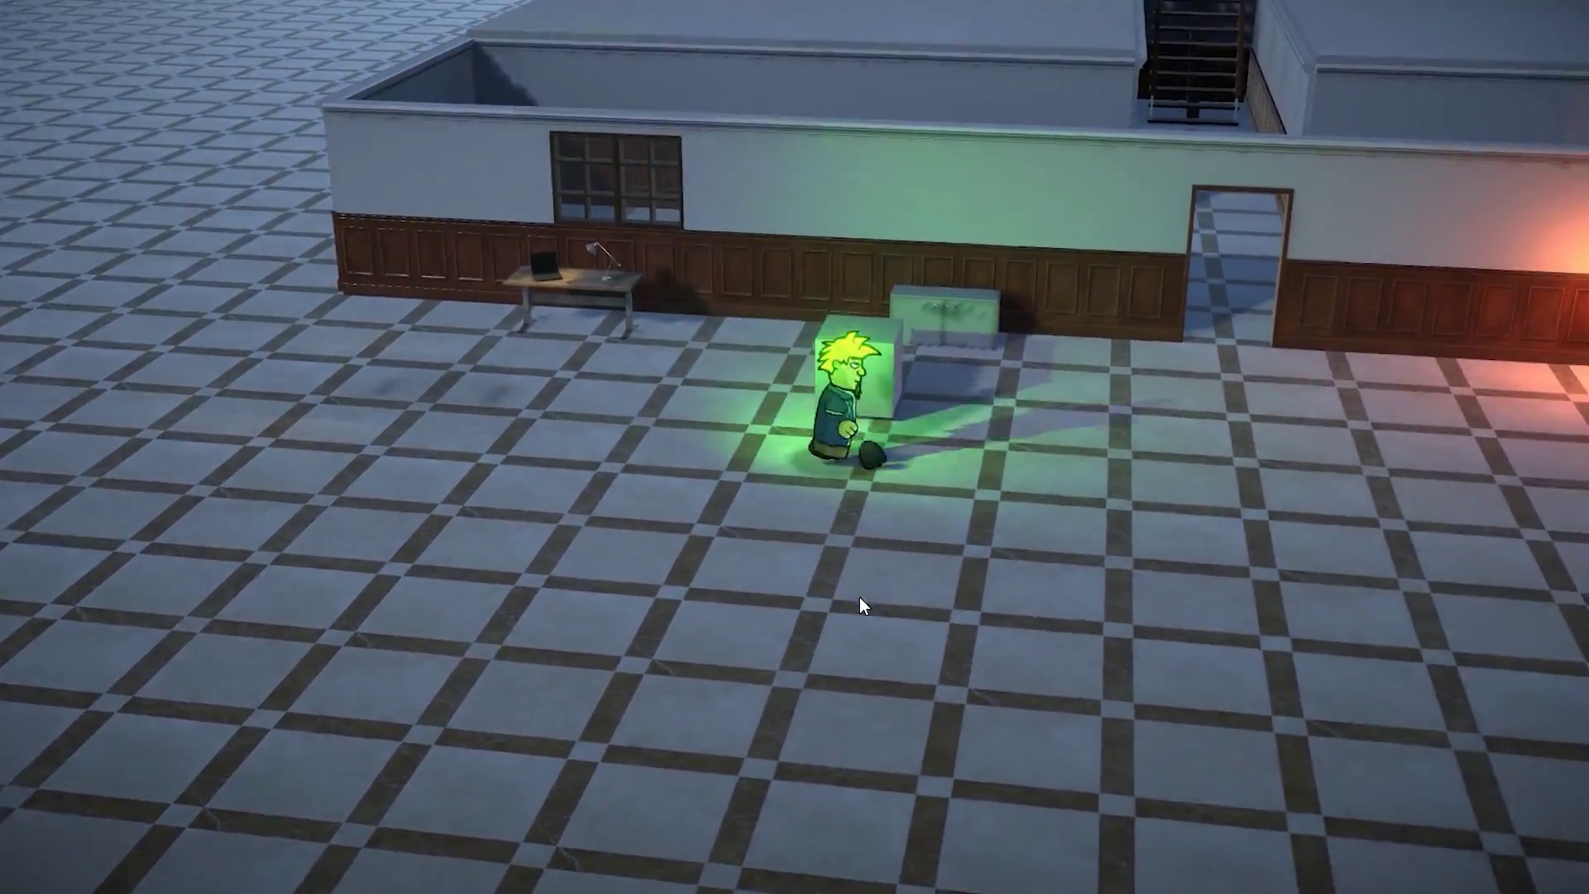
key(w)
key(a)
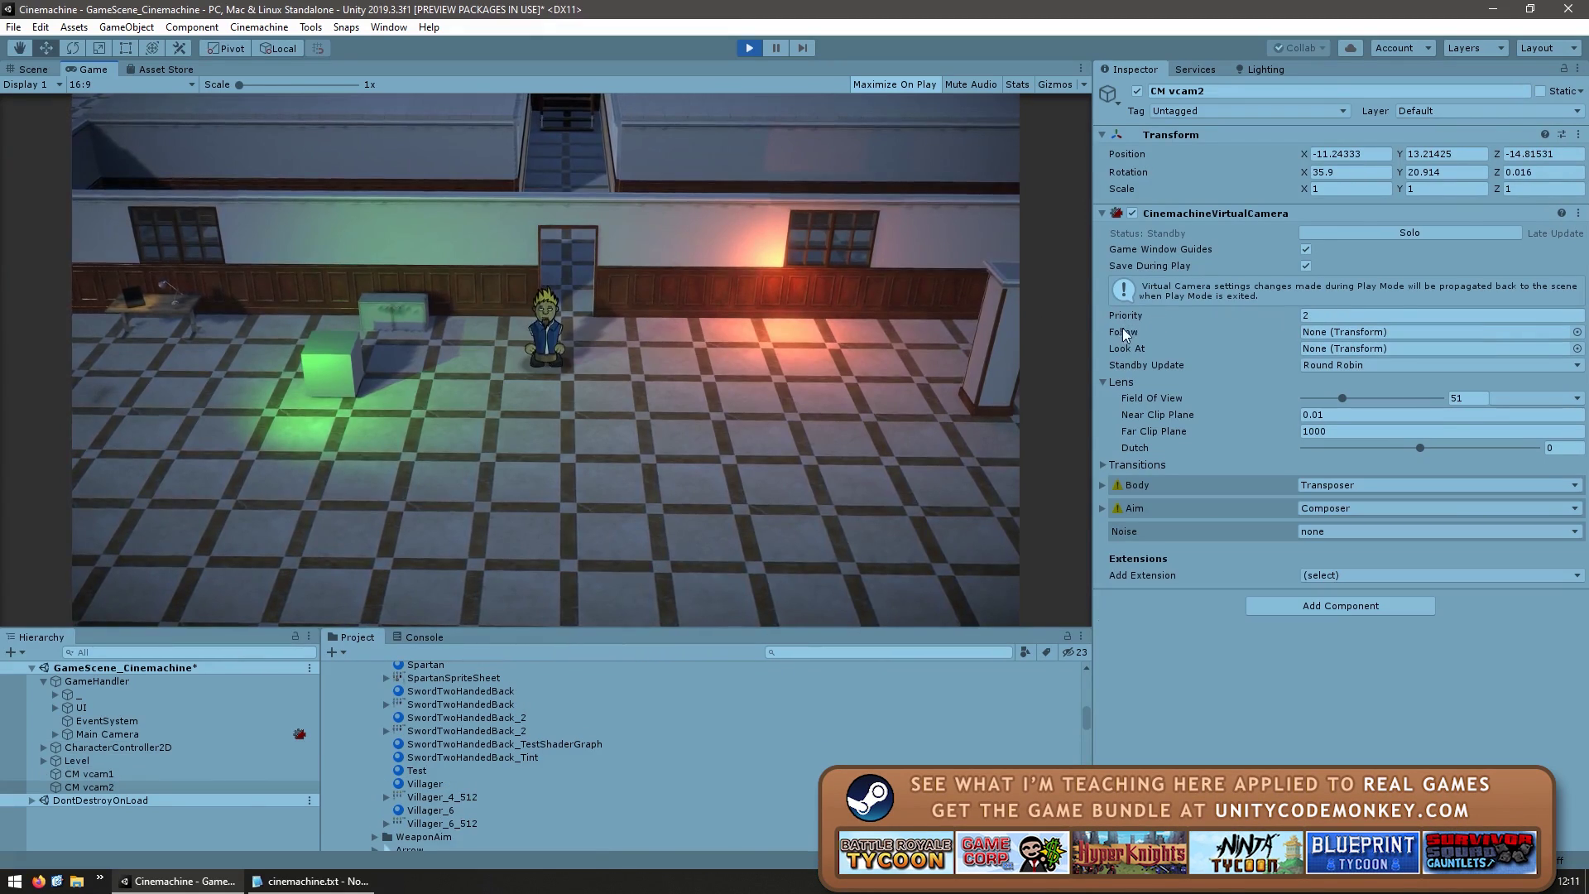
Raise CM vcam2's Priority to 165 and lower it again to switch between the two virtual cameras.
drag(1126, 317, 1260, 315)
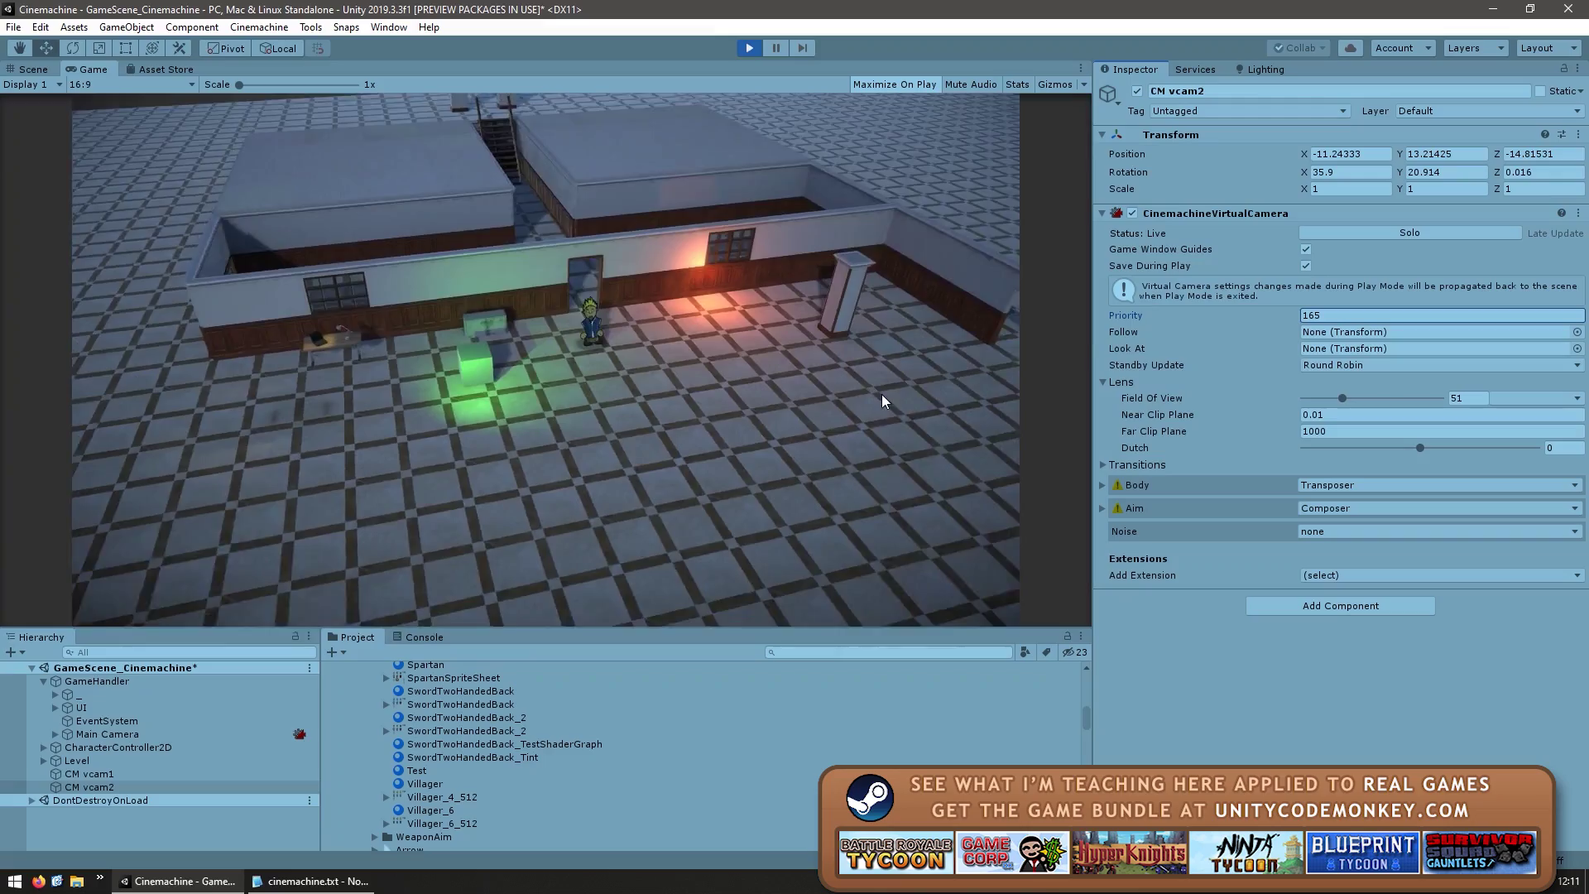
text(-50)
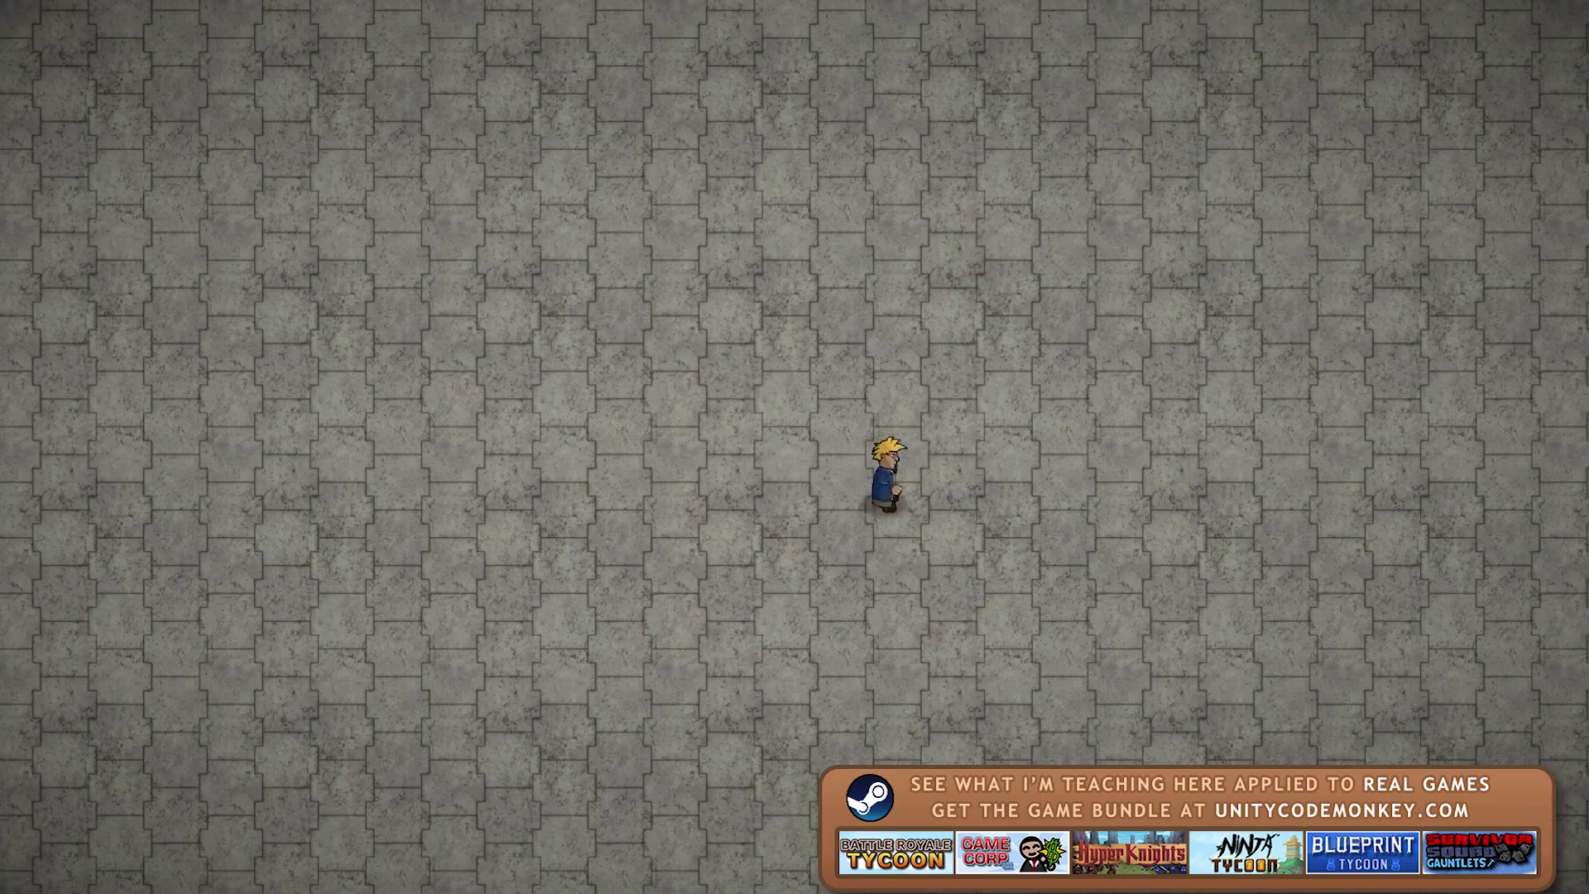
Walk the character around the stone-tiled floor to check the camera movement in the top-down scene.
key(w)
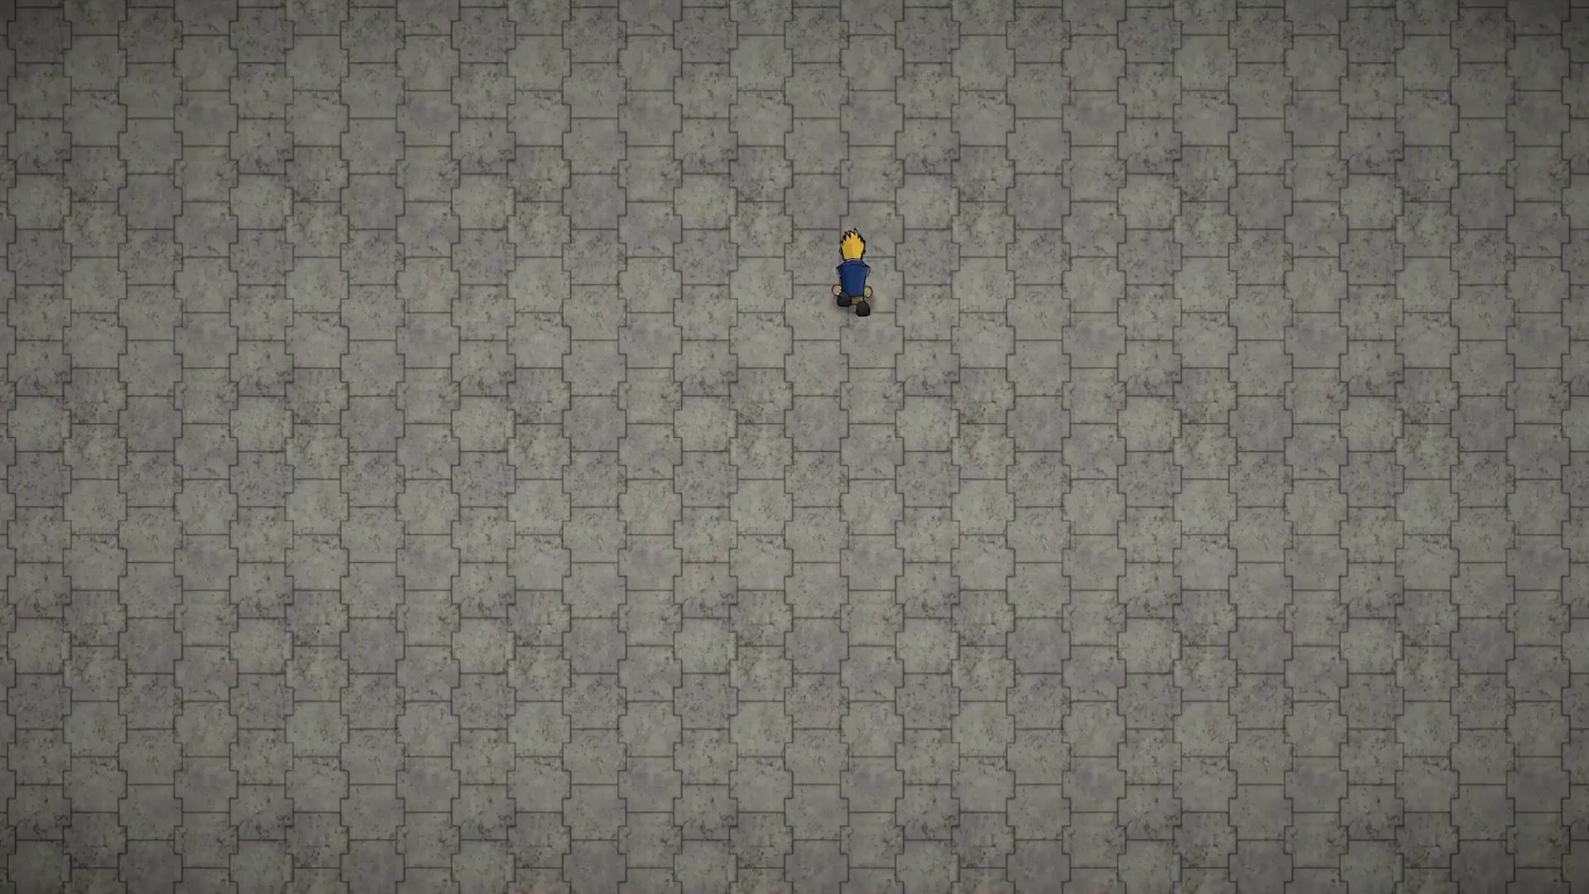
key(a)
key(s)
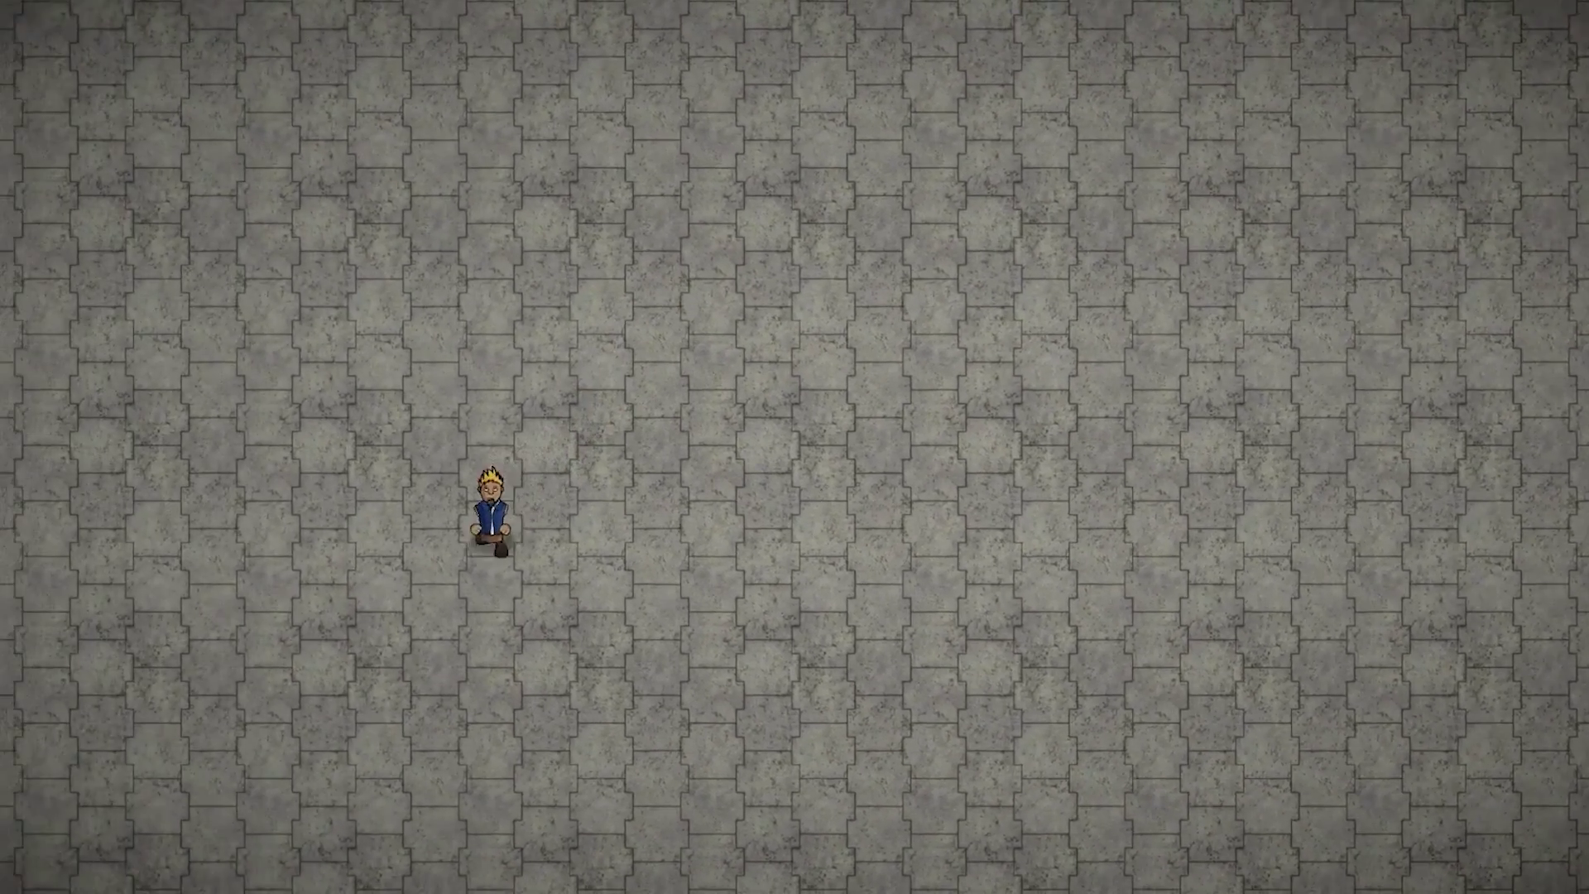
key(s)
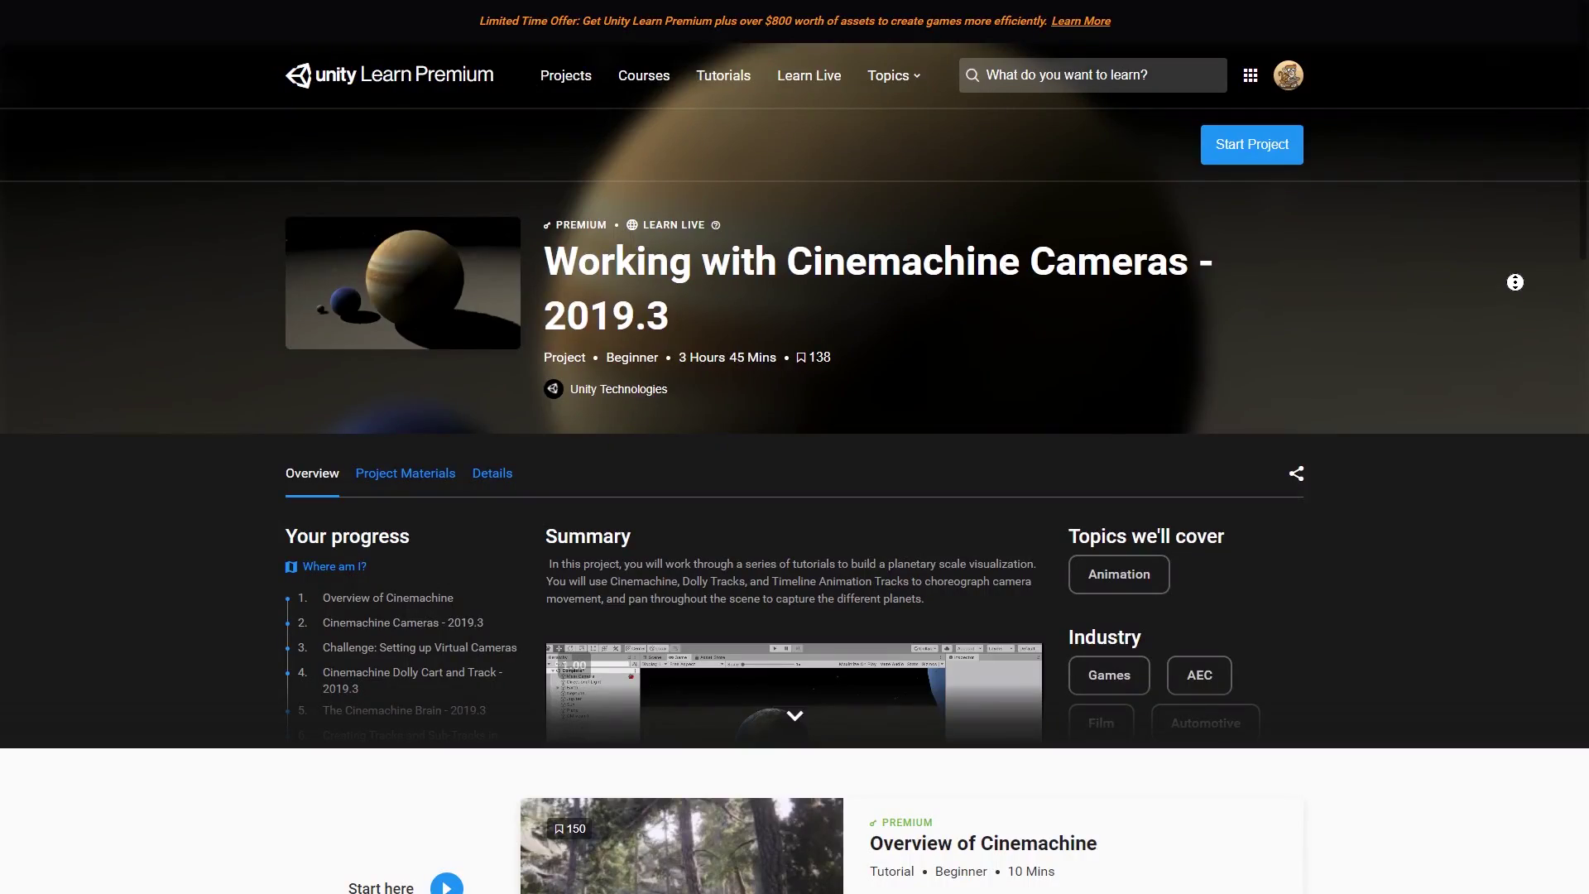
Review the tutorials listed in the Unity Learn project "Working with Cinemachine Cameras - 2019.3".
scroll(1515, 302, down, 4)
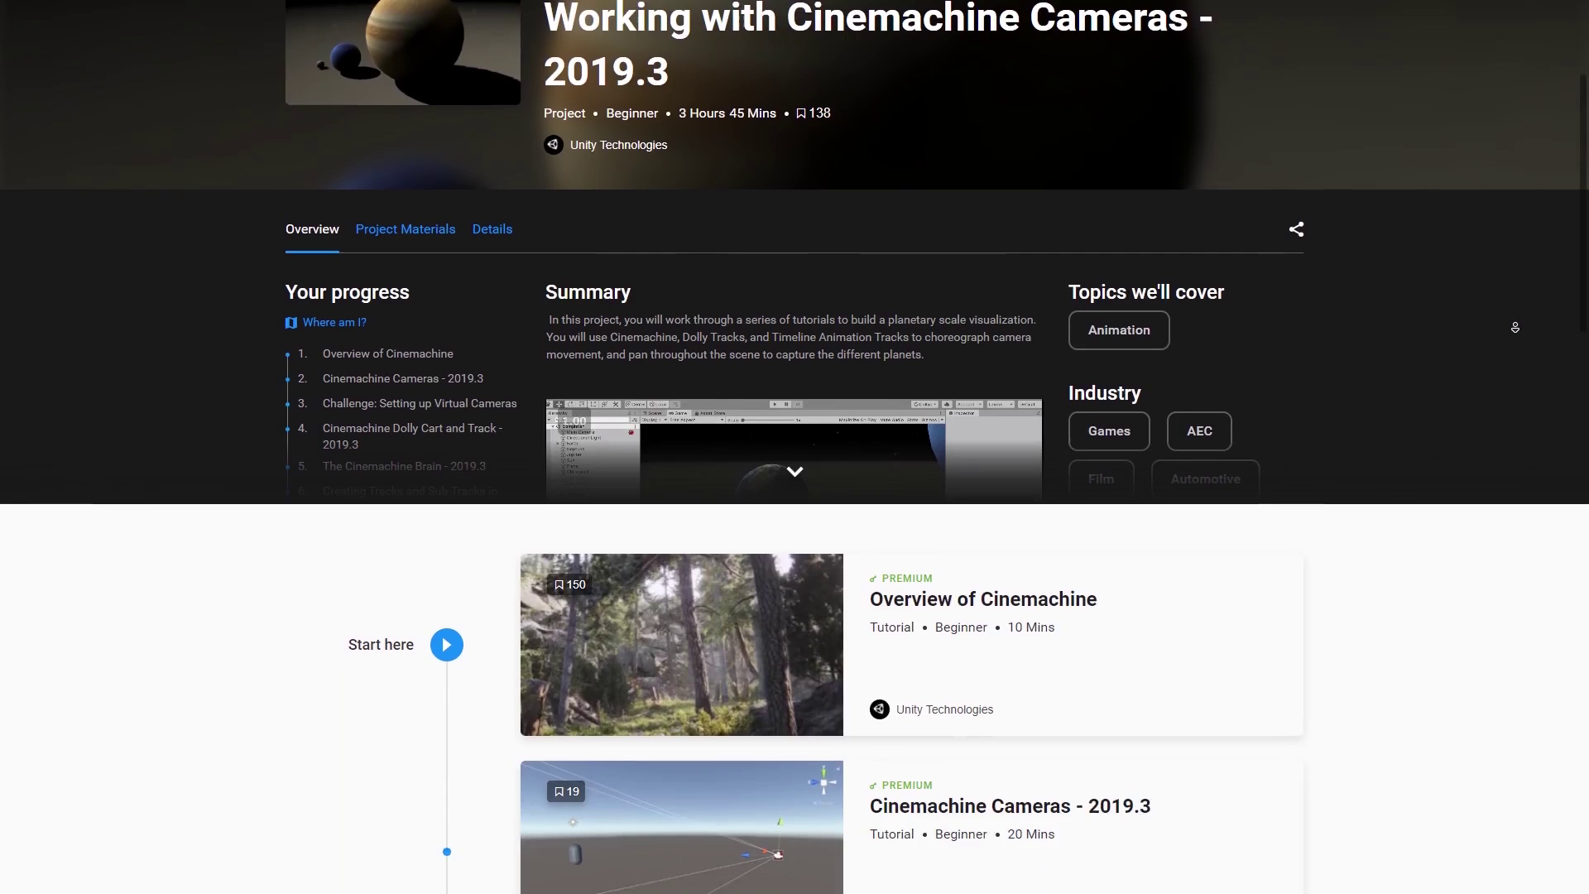
scroll(1515, 327, down, 5)
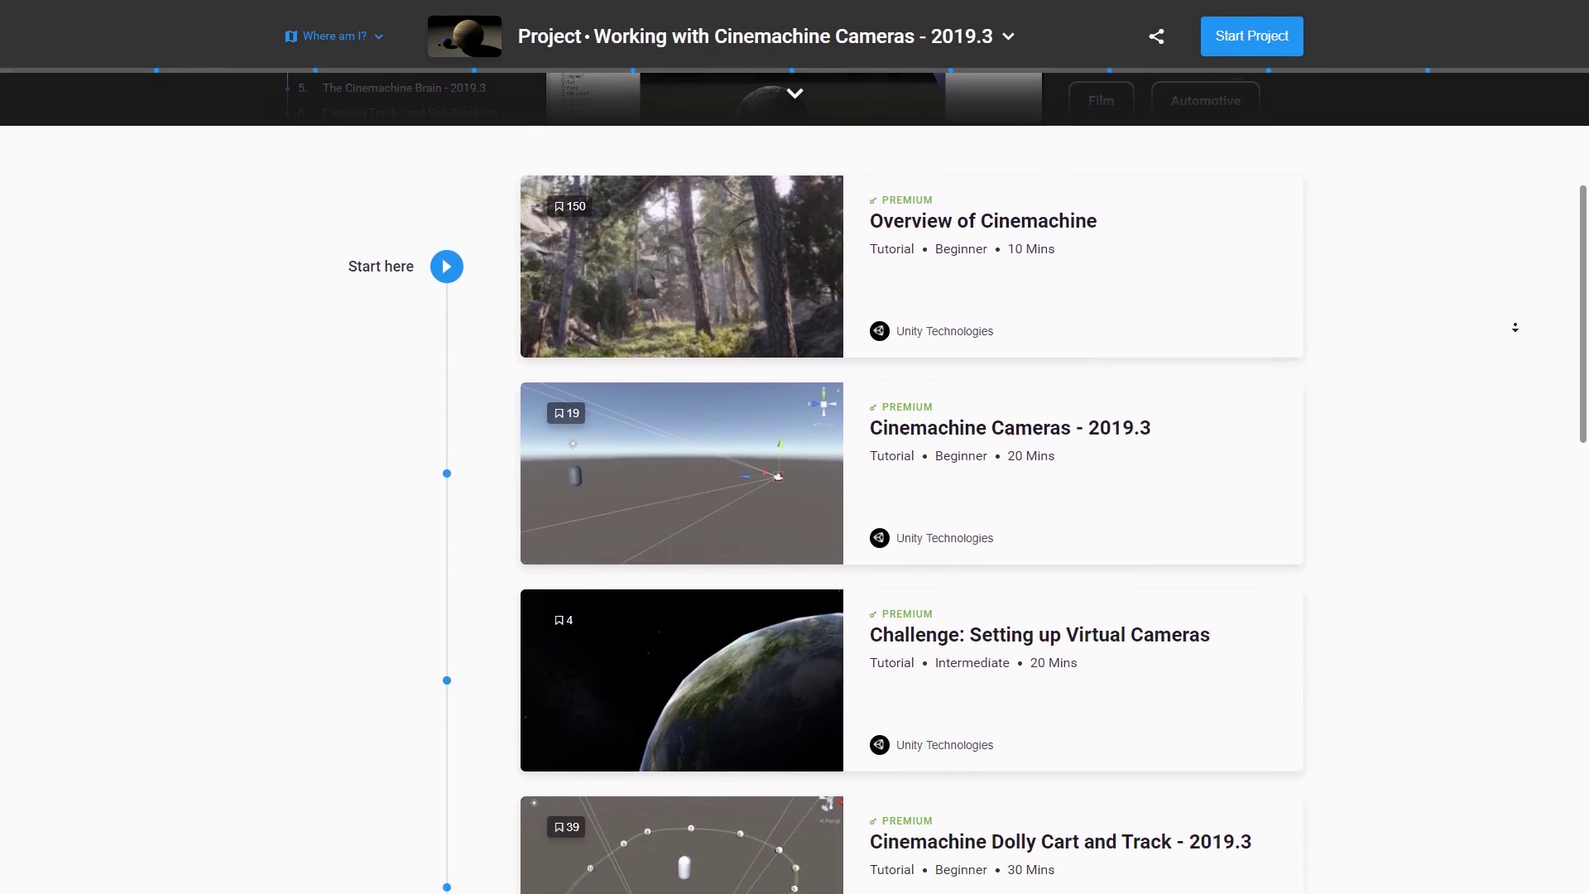
scroll(1514, 327, down, 5)
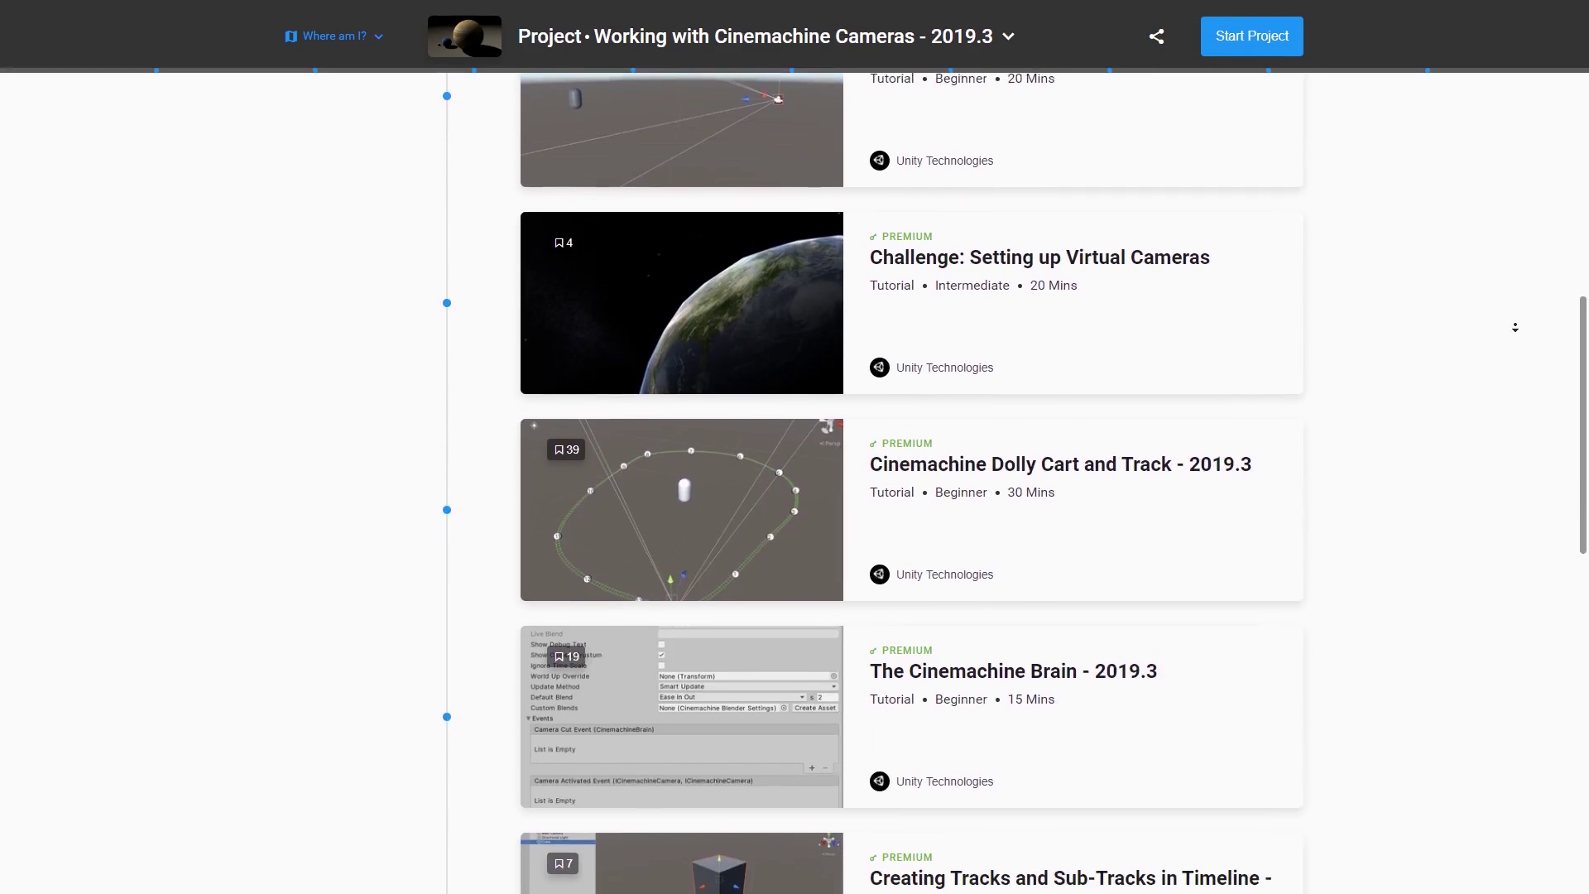
scroll(1515, 327, down, 2)
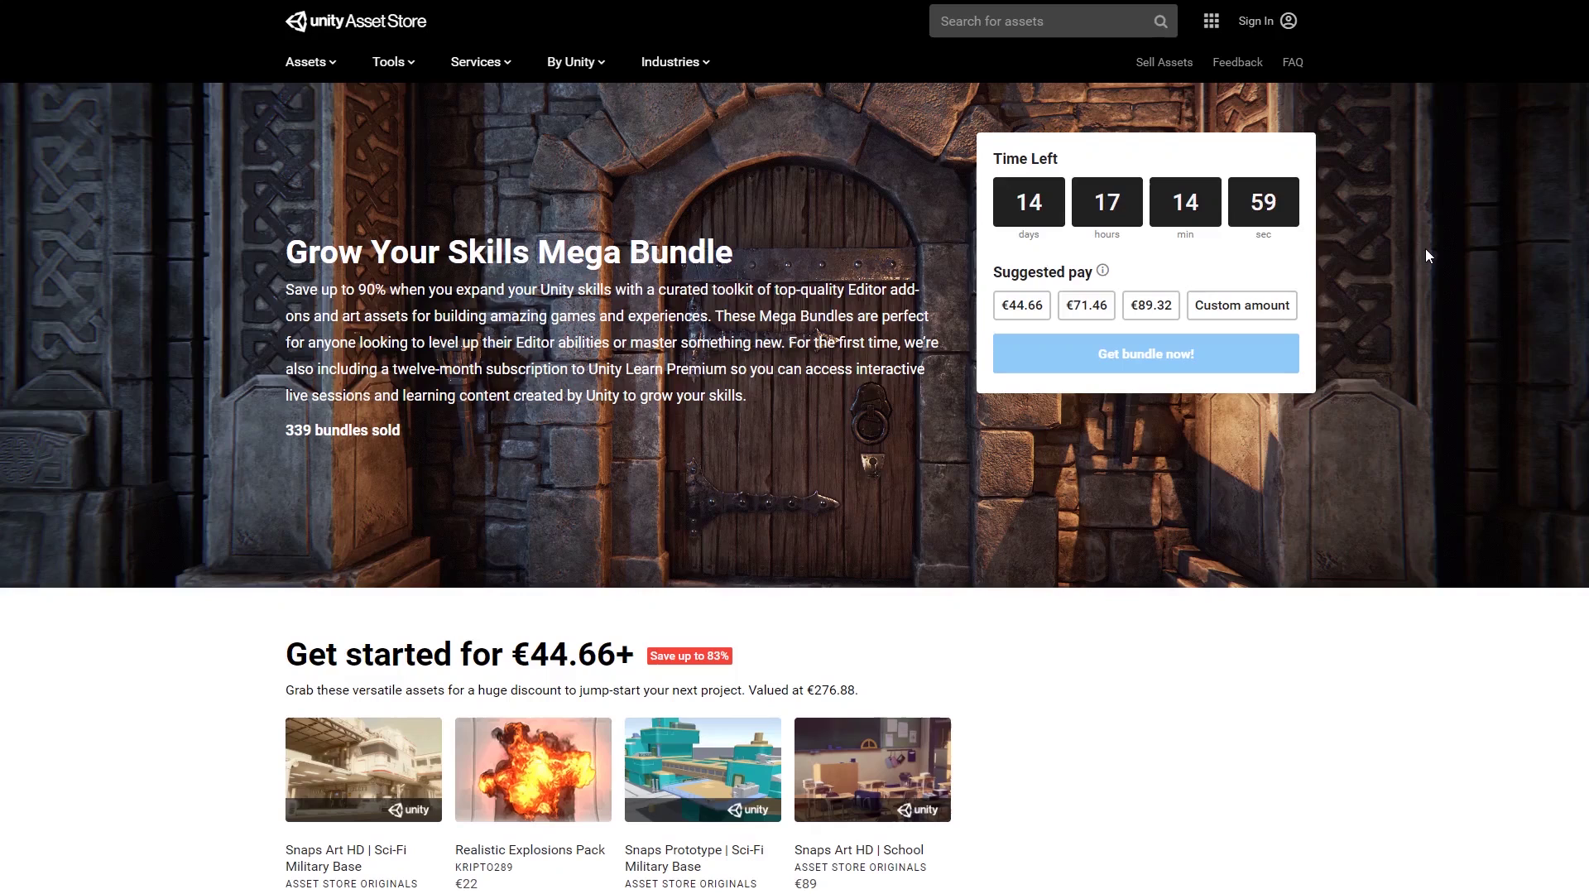
Review the price tiers and included assets of the Grow Your Skills Mega Bundle on the Unity Asset Store.
scroll(1428, 283, down, 3)
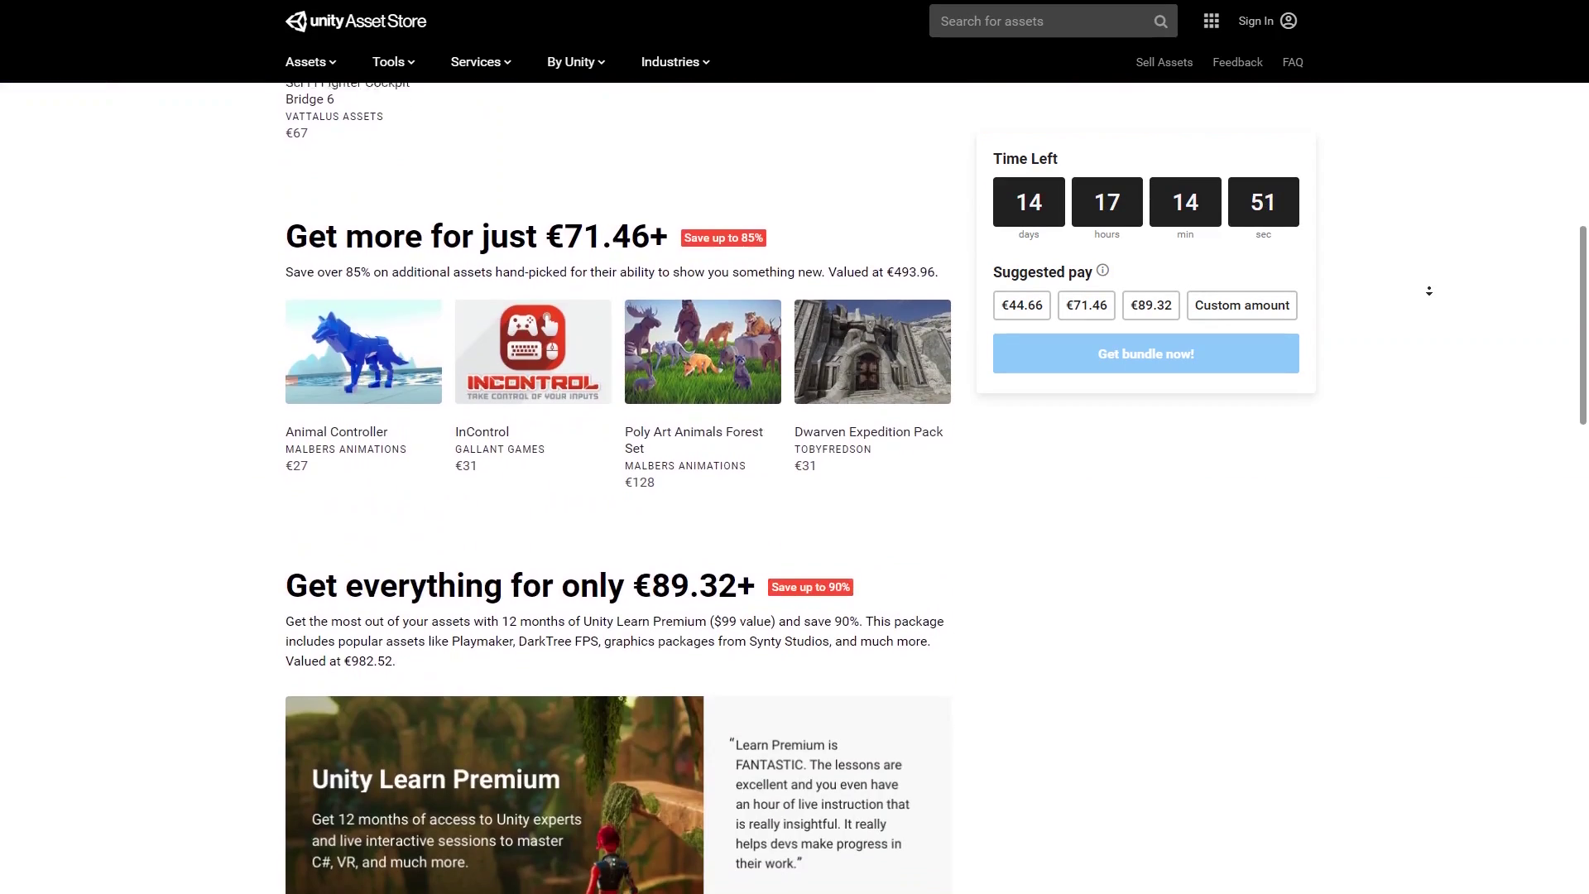
scroll(1429, 291, down, 2)
scroll(1428, 290, down, 3)
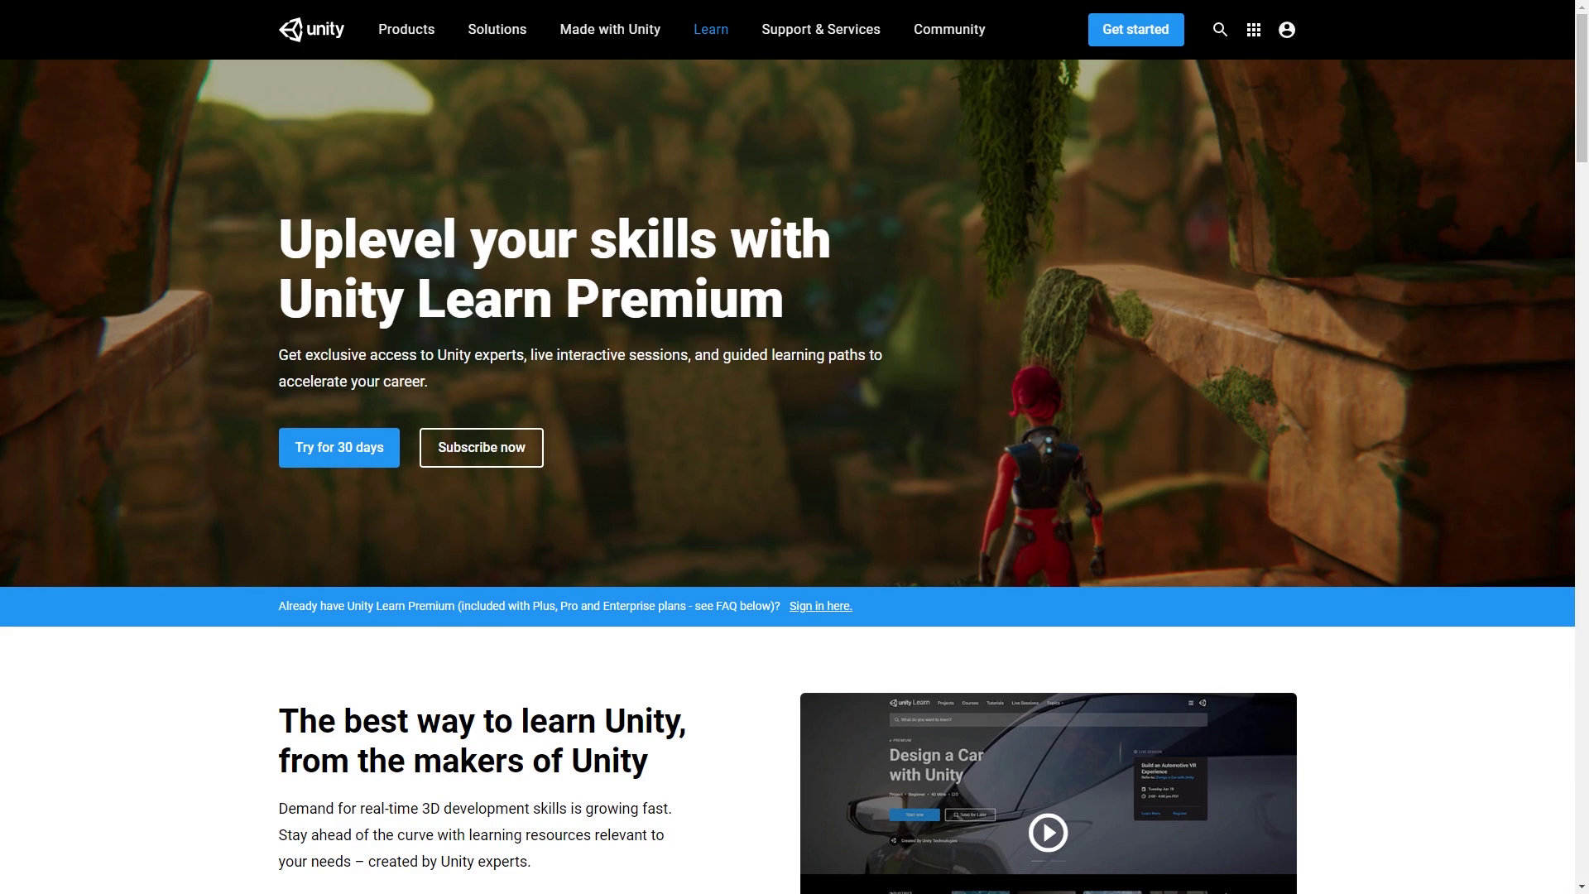
Look through the Unity Learn Premium page and the content offered on Unity Learn.
scroll(1523, 535, down, 5)
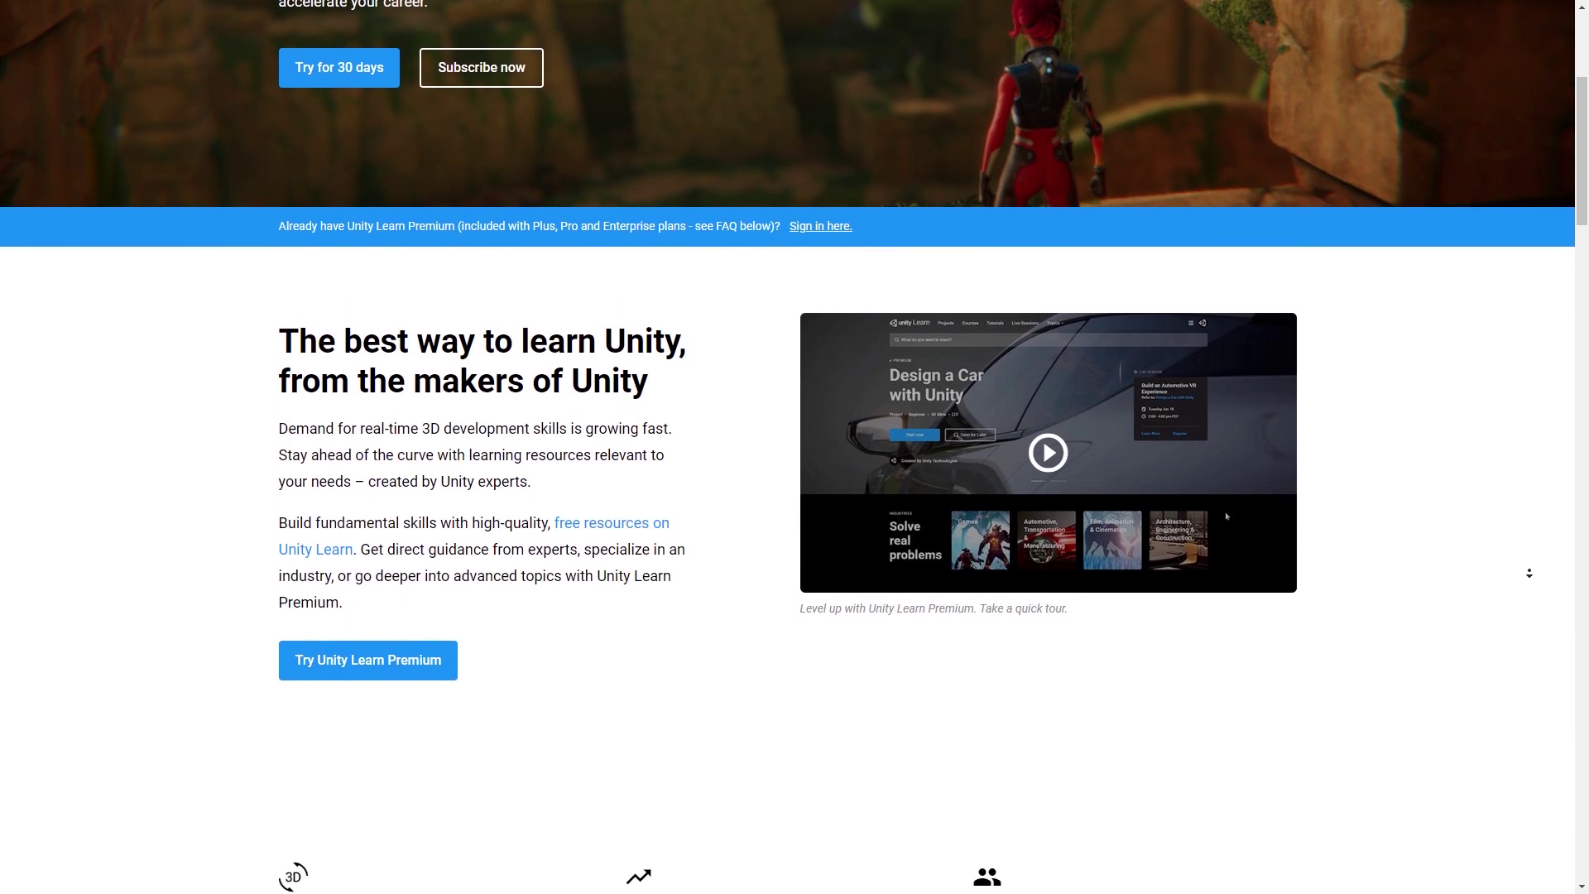
middle_drag(1530, 573, 1530, 573)
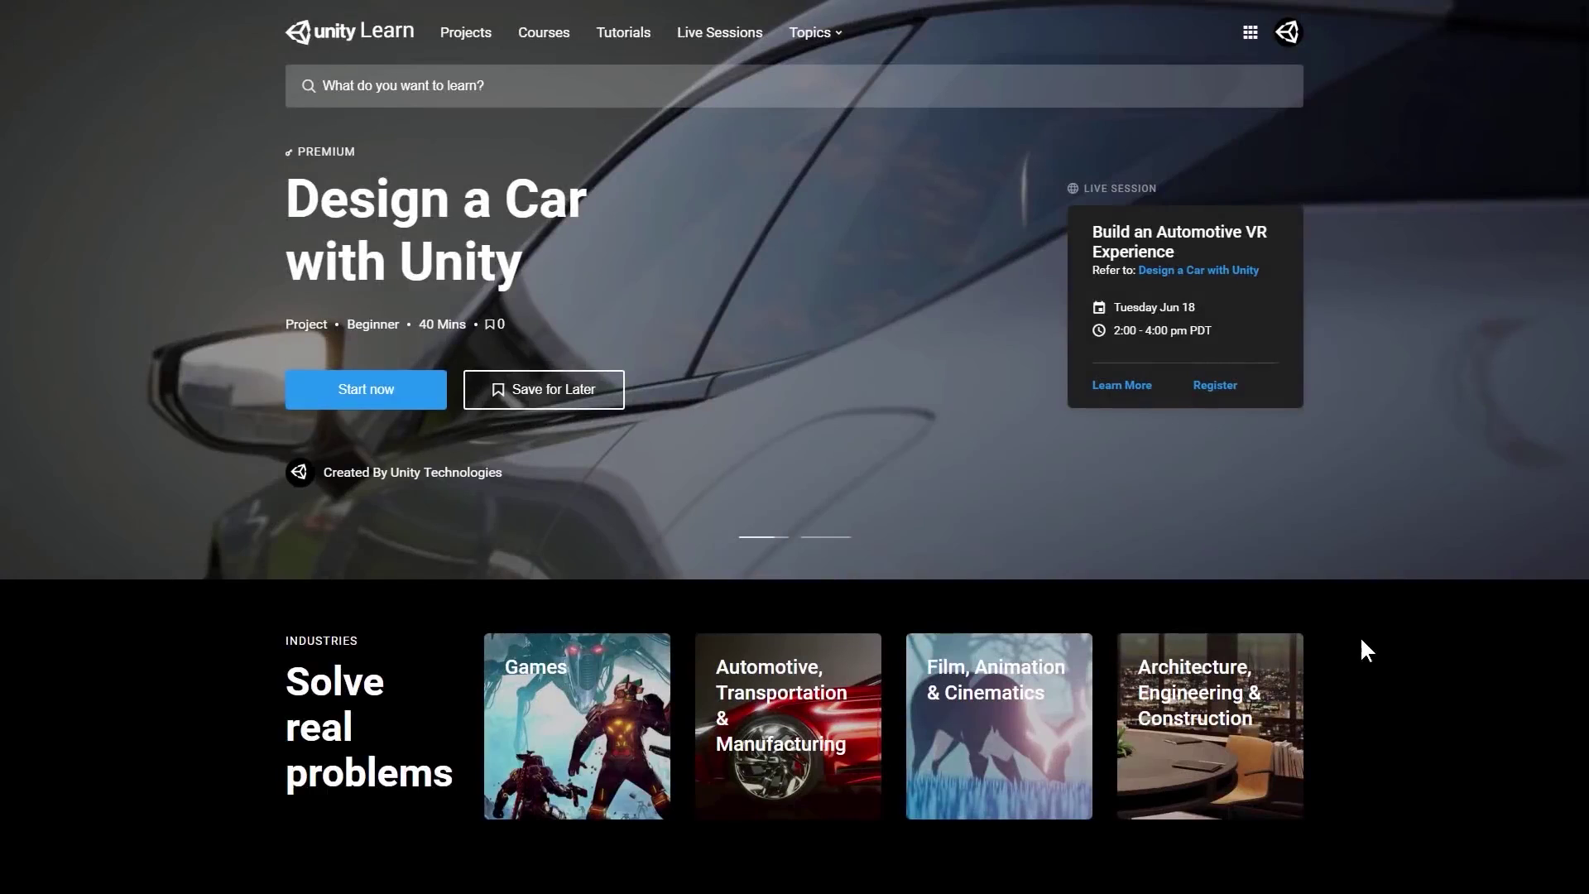
scroll(1363, 638, down, 20)
scroll(1362, 609, down, 10)
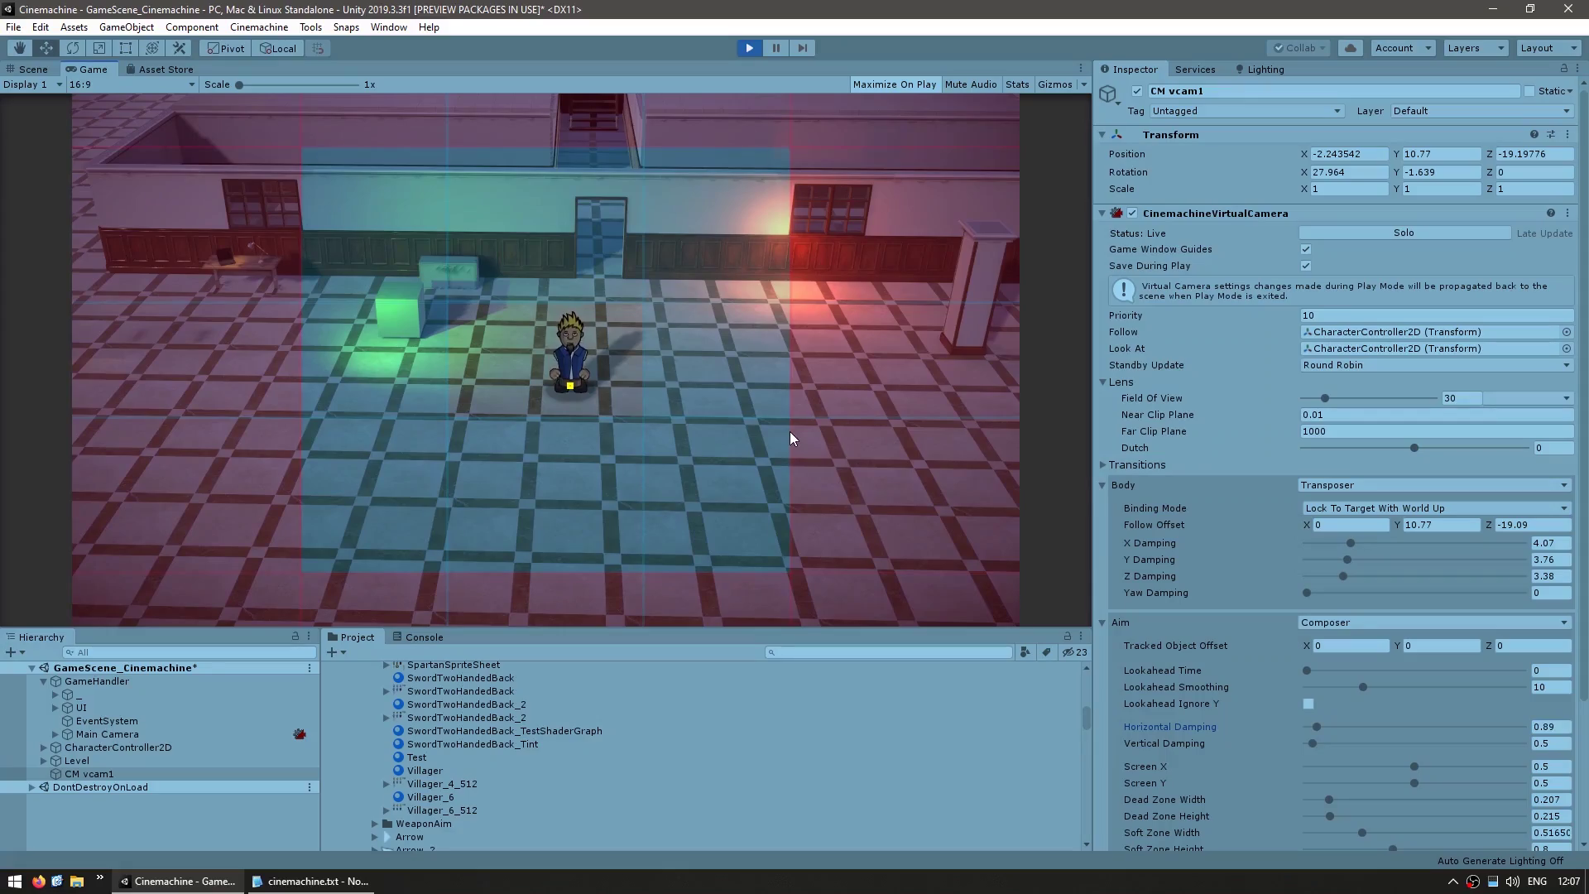
Walk the character right and left in Play Mode, and increase CM vcam1's Body X Damping.
key(d)
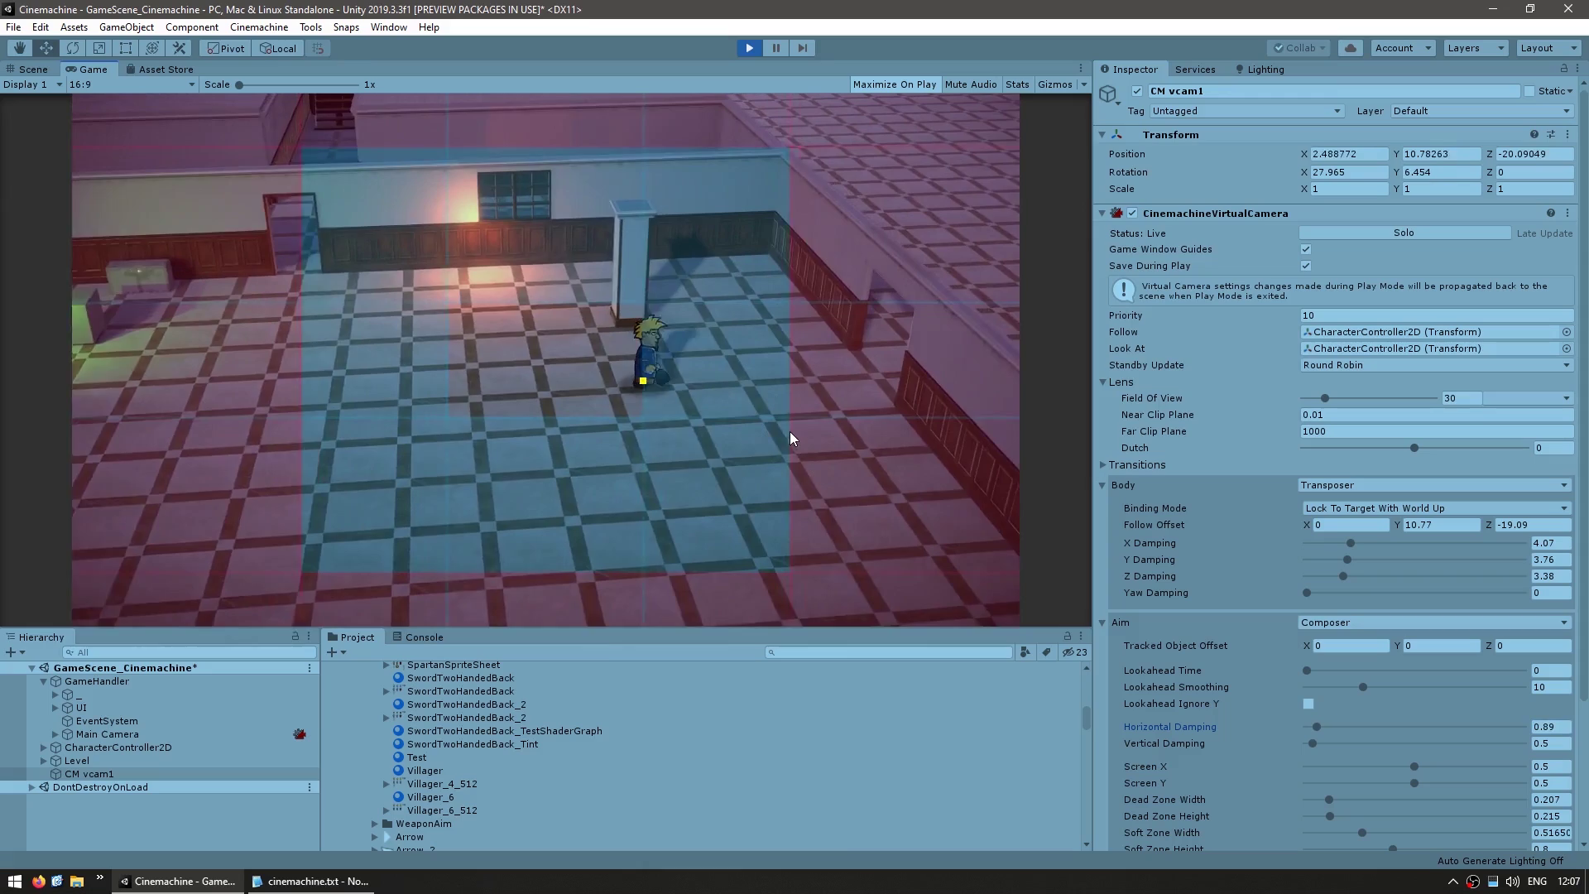
key(a)
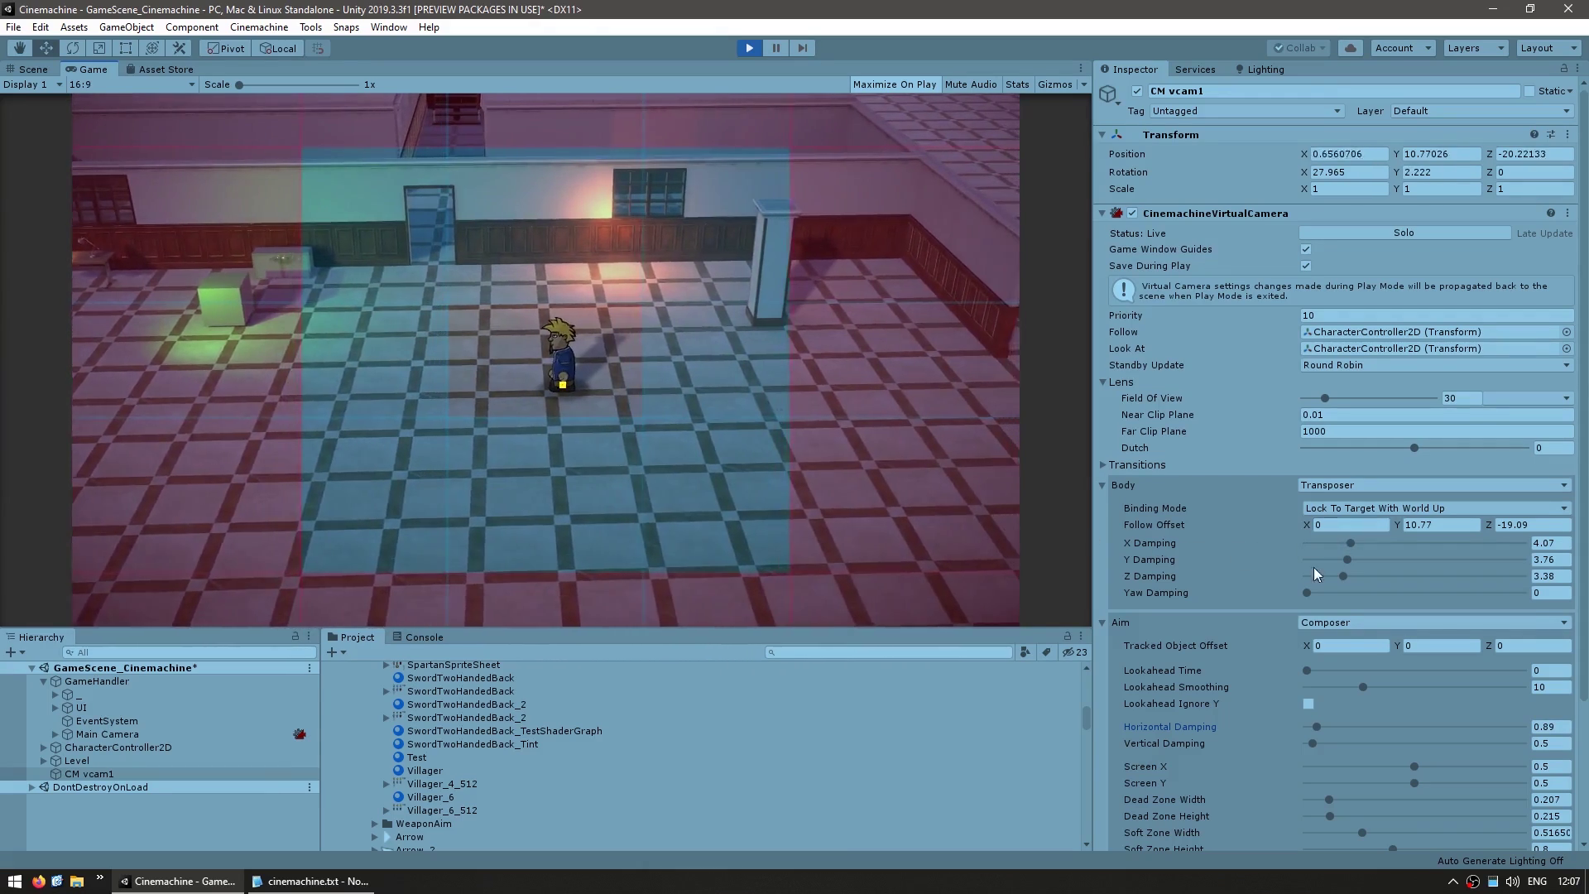
click(1352, 543)
drag(1363, 539, 1460, 543)
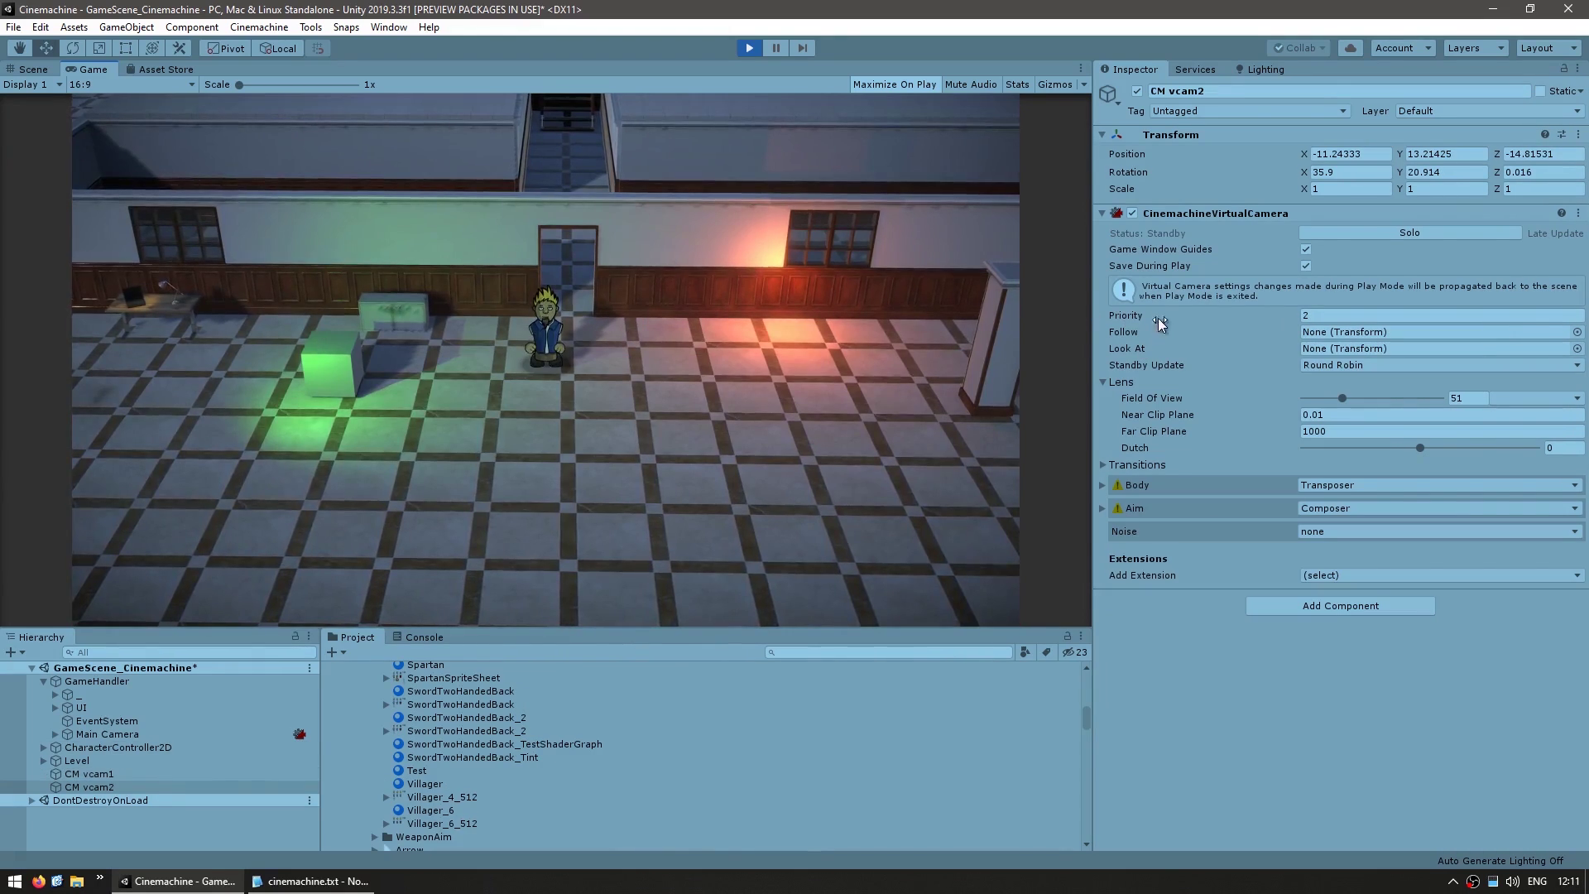
Switch the live view to CM vcam2 by raising its Priority to 165, and reduce the Priority again.
drag(1125, 319, 1265, 311)
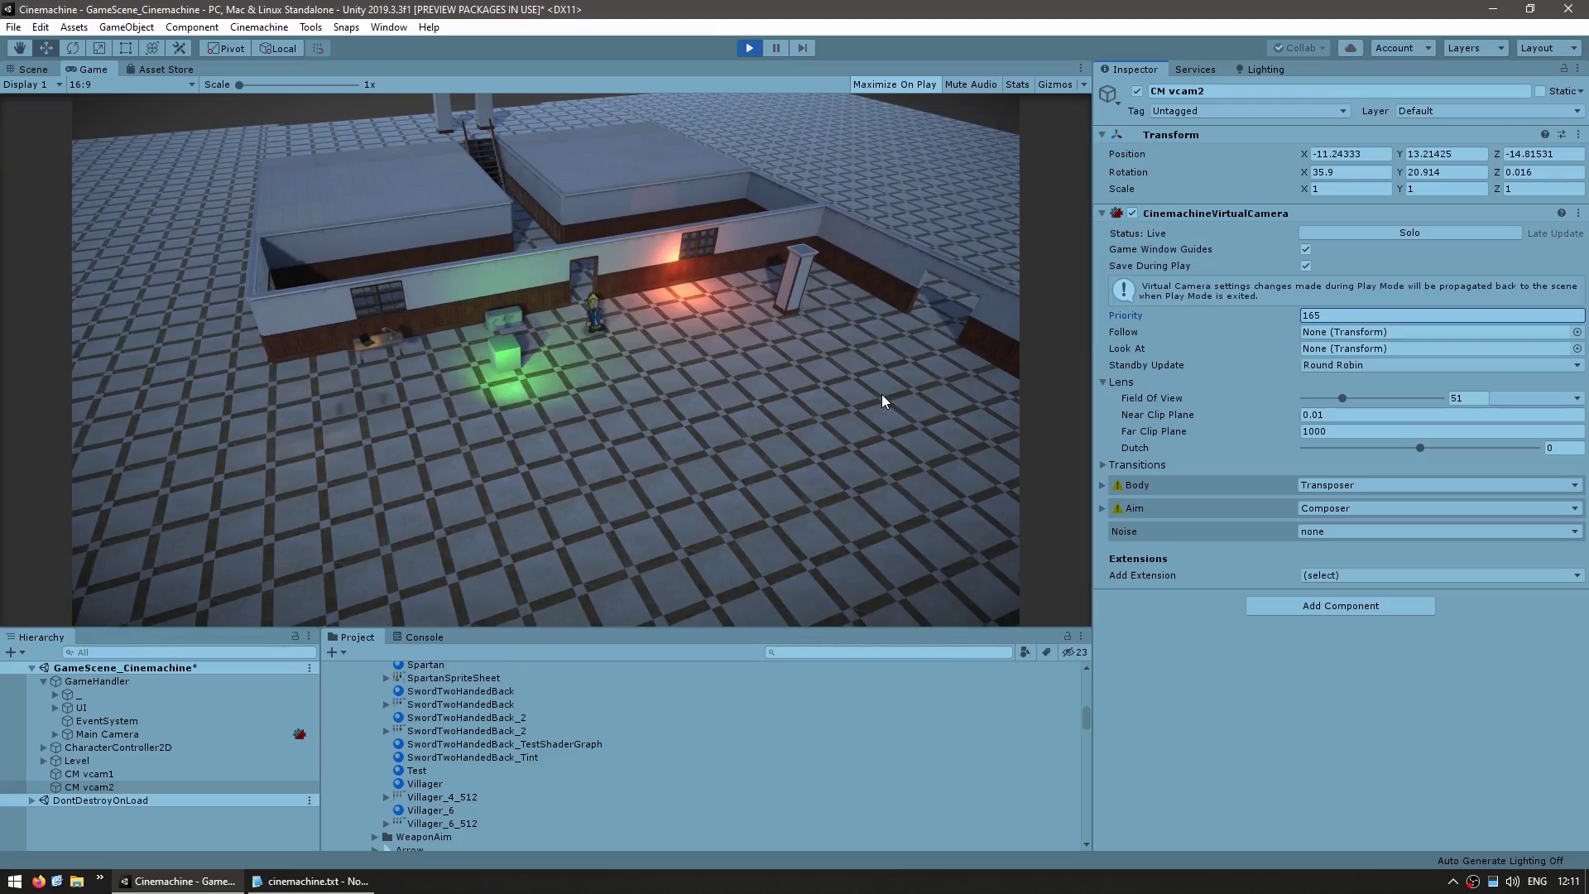
drag(1127, 316, 950, 324)
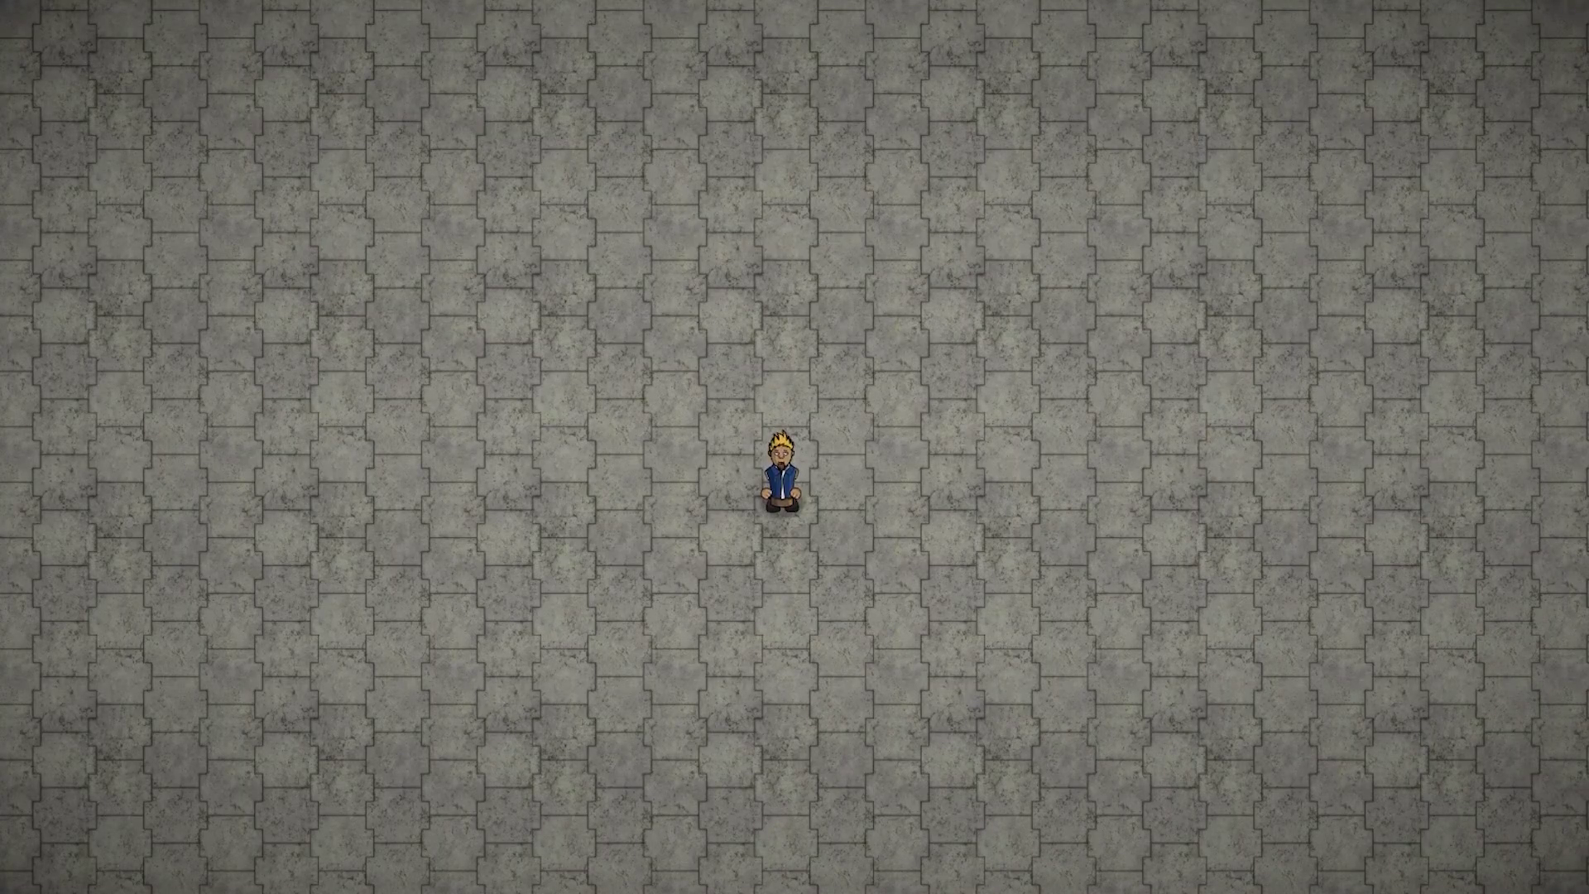
Walk the character in all directions across the stone-tiled floor to test the camera's follow behaviour.
key(Right)
key(Up)
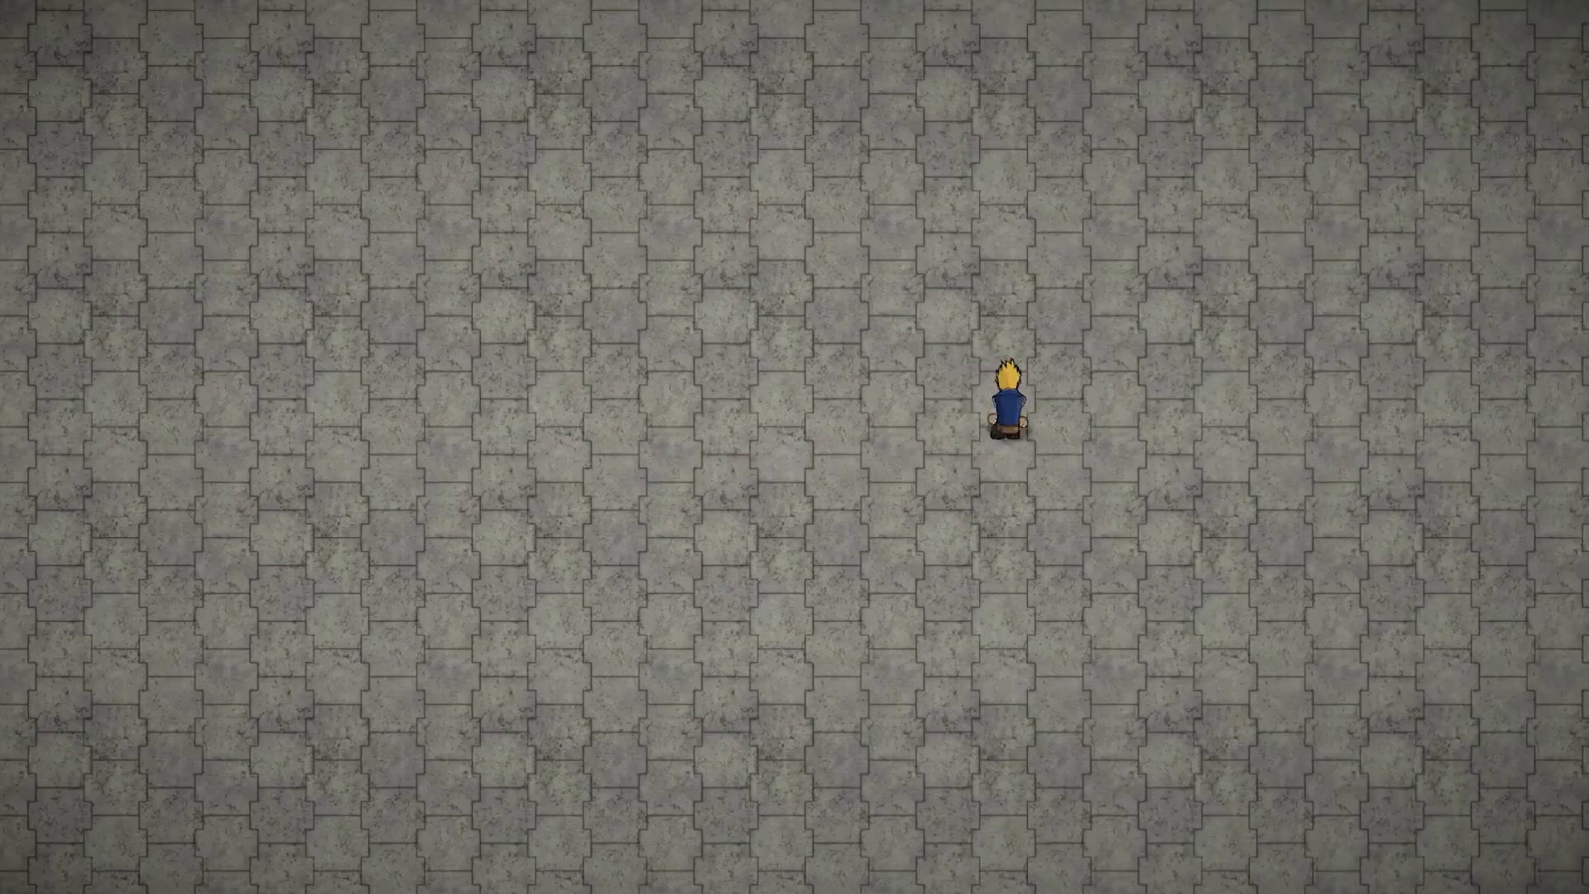
key(Left)
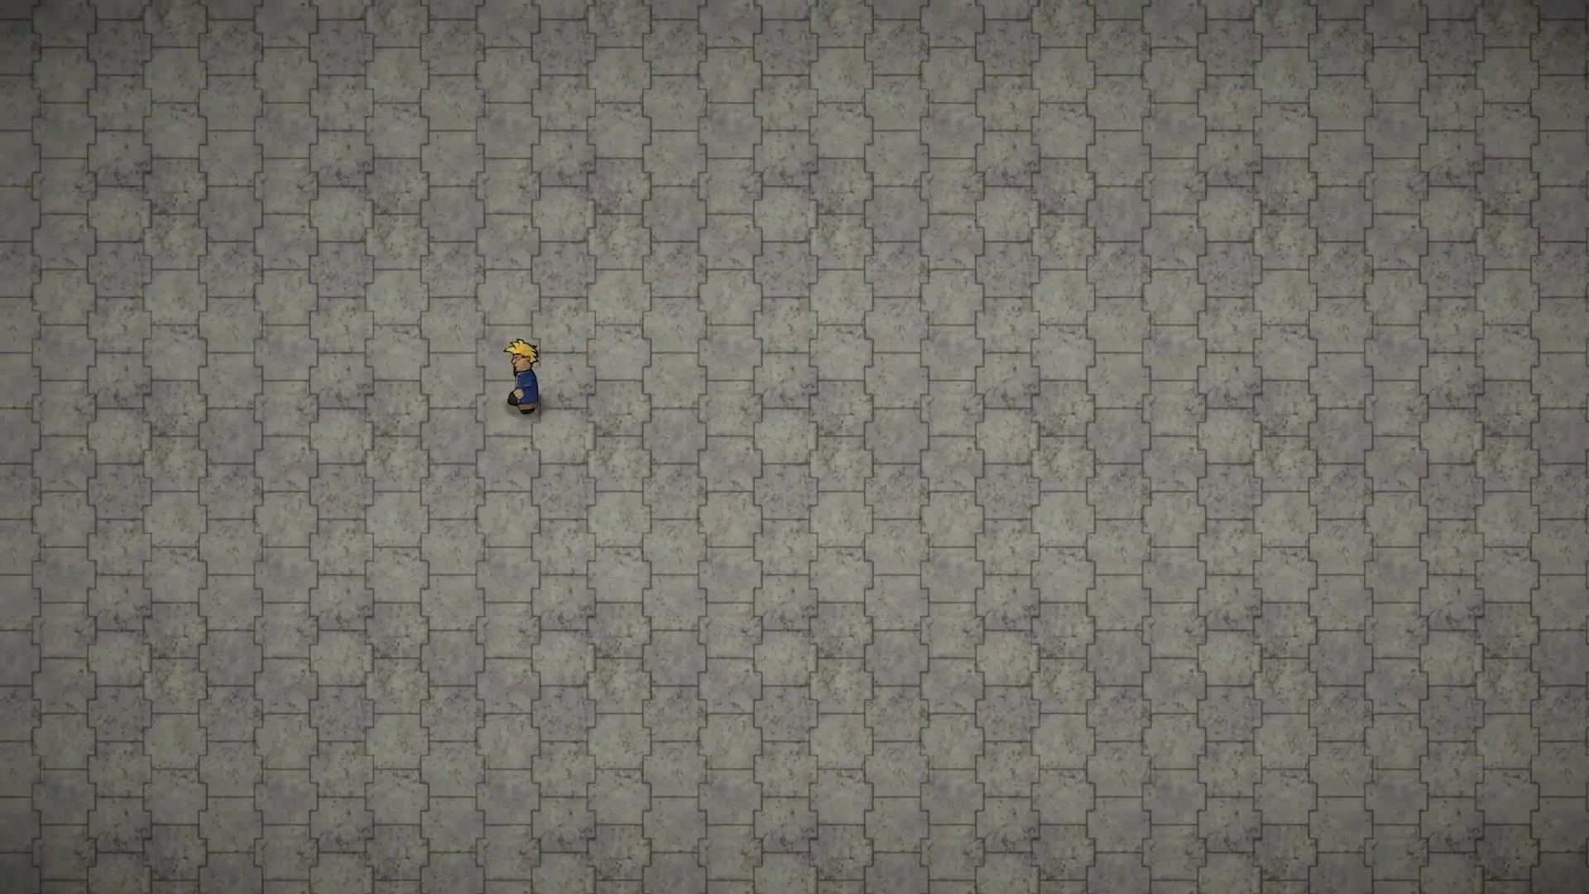
key(Down)
key(d)
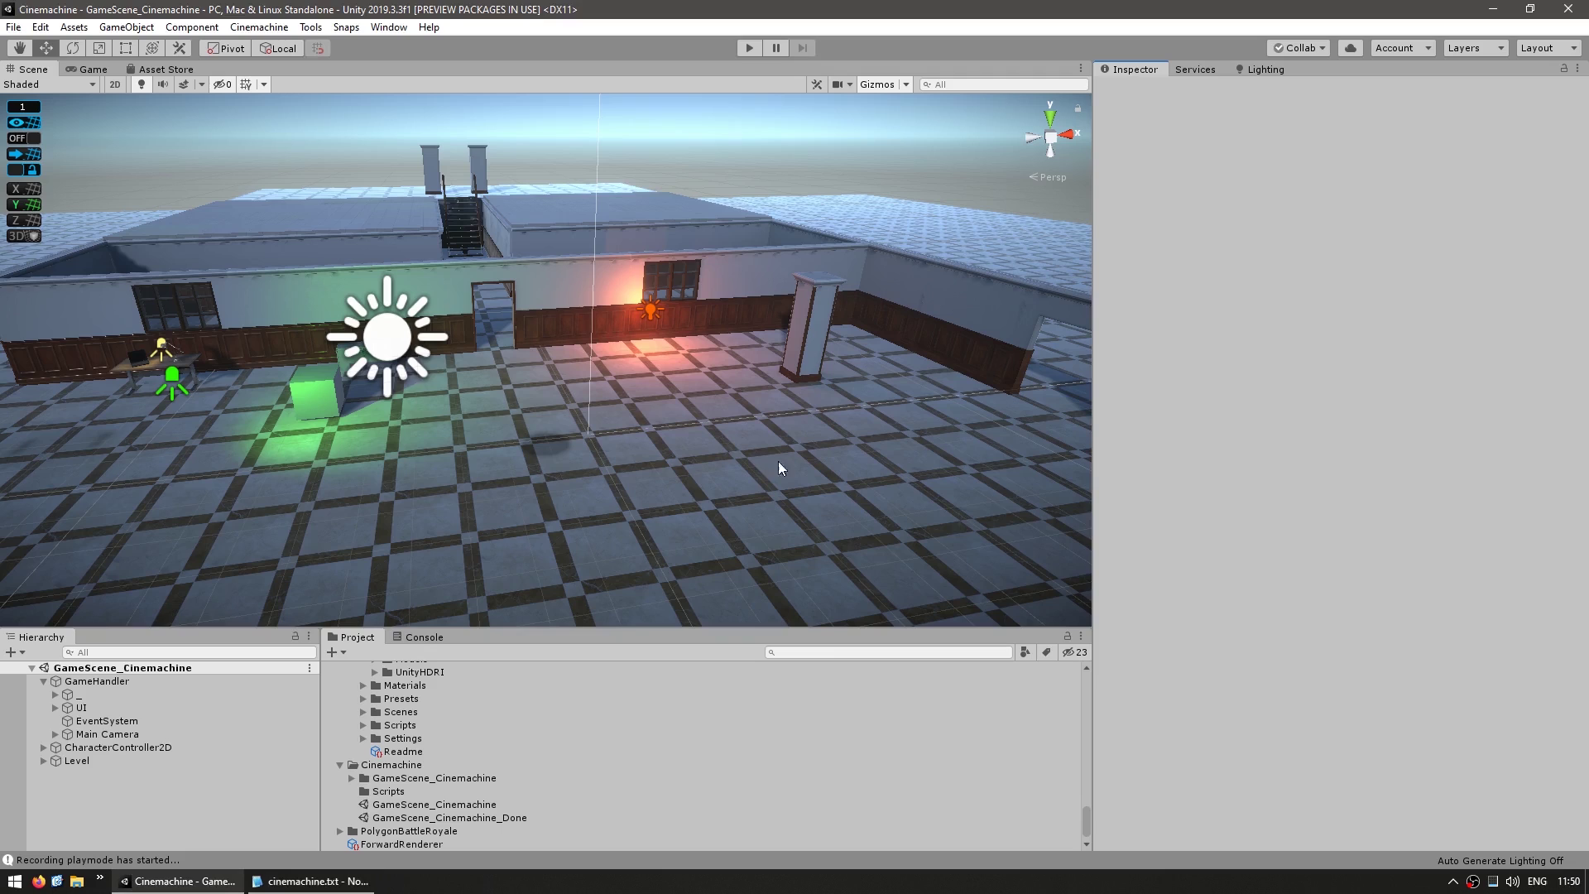
Look through the Package Manager's list of all packages for Cinemachine.
middle_drag(611, 332, 797, 378)
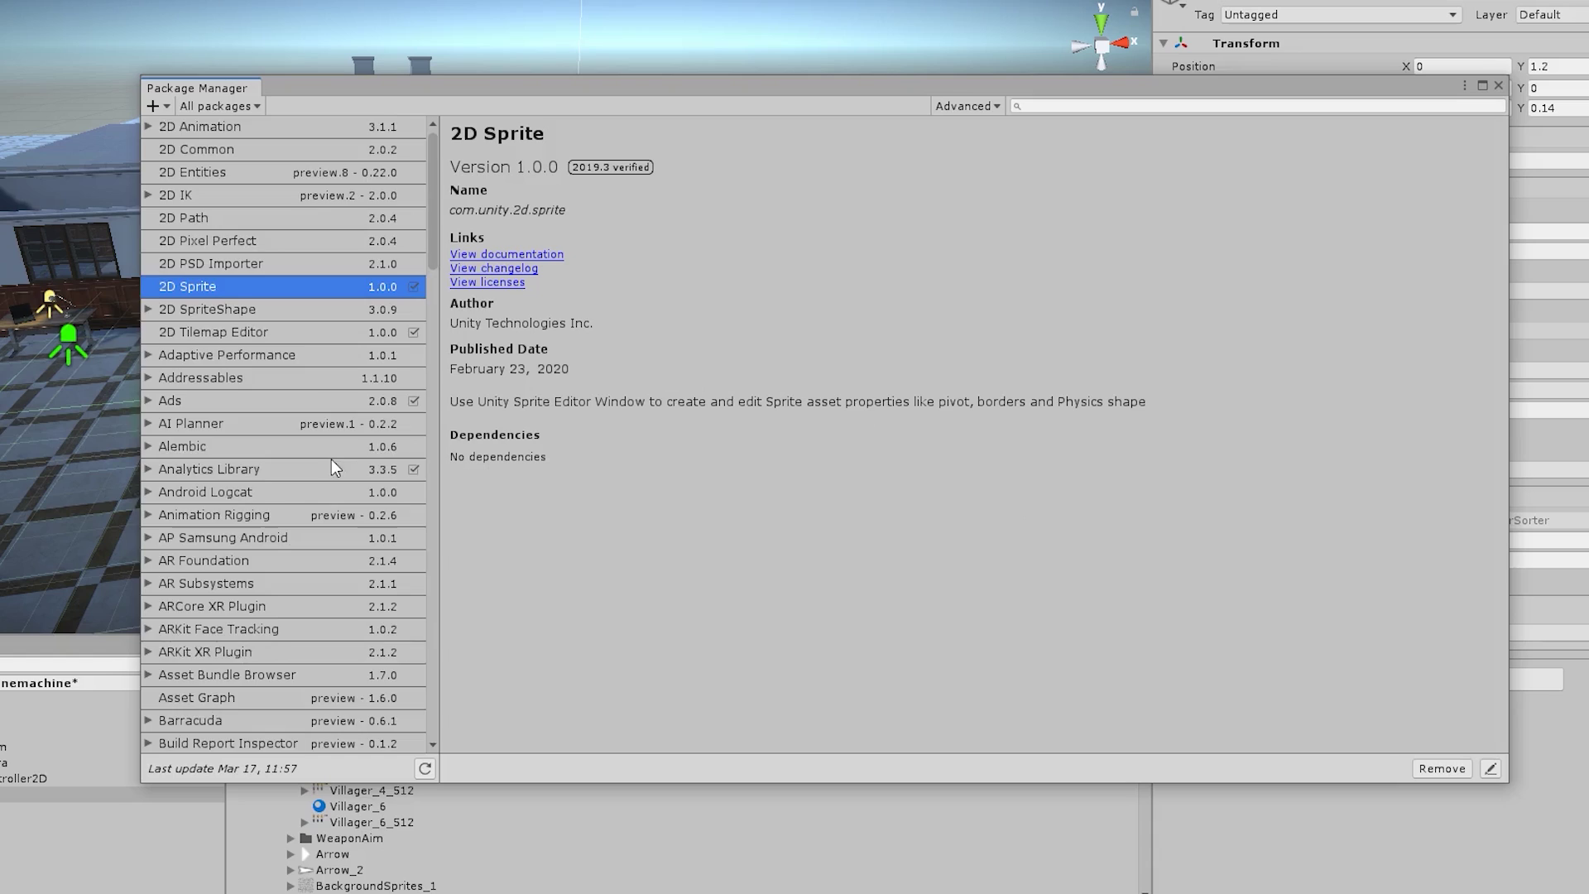
scroll(332, 462, down, 5)
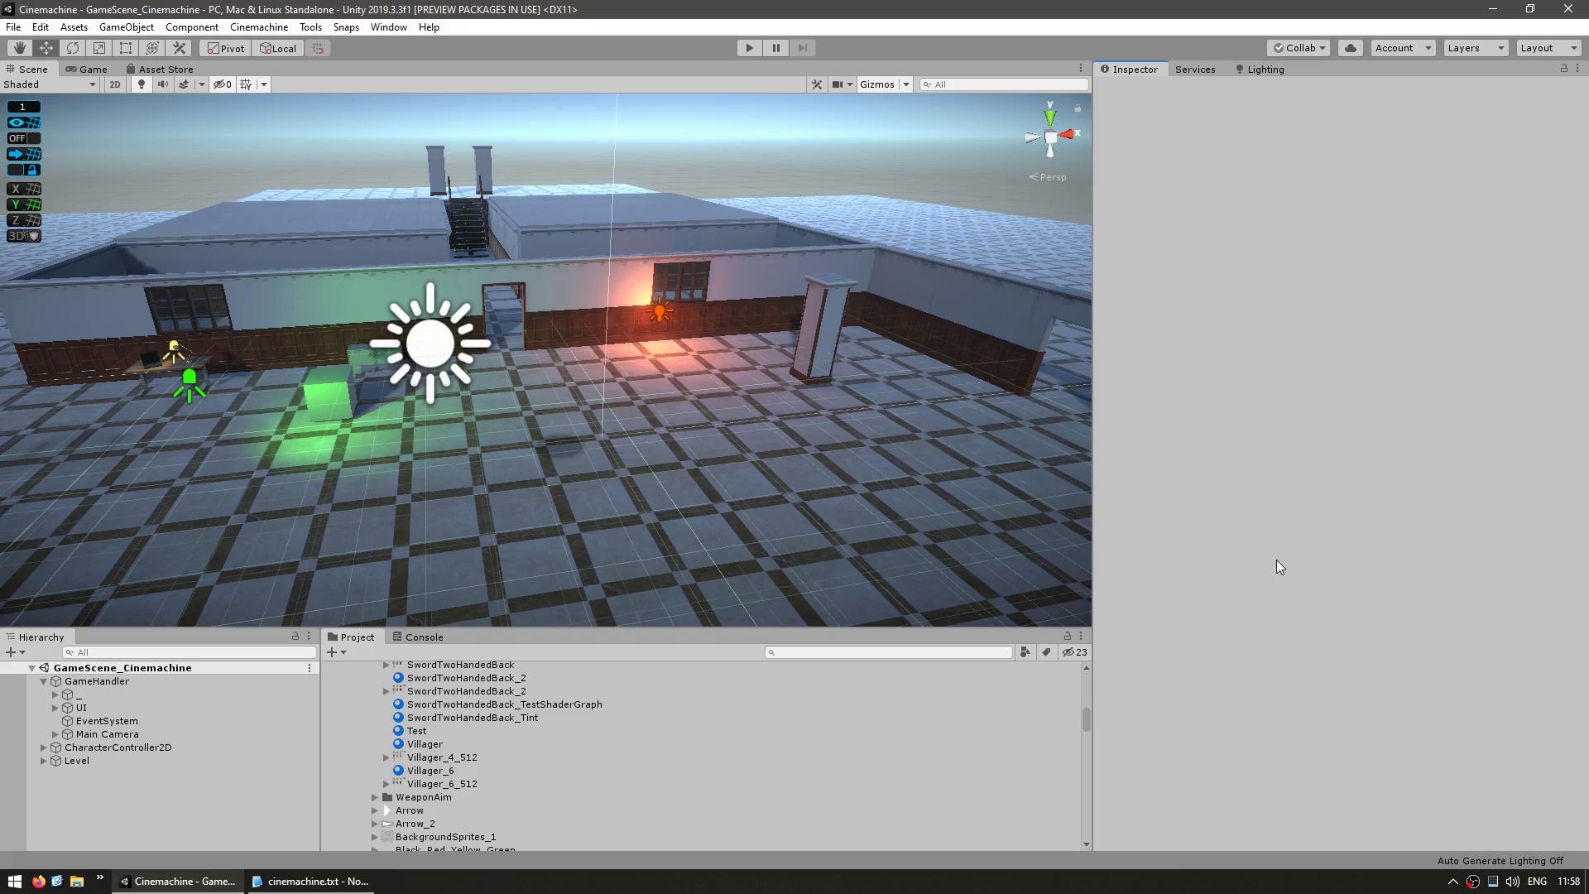
Add a CinemachineBrain component to the Main Camera.
click(99, 735)
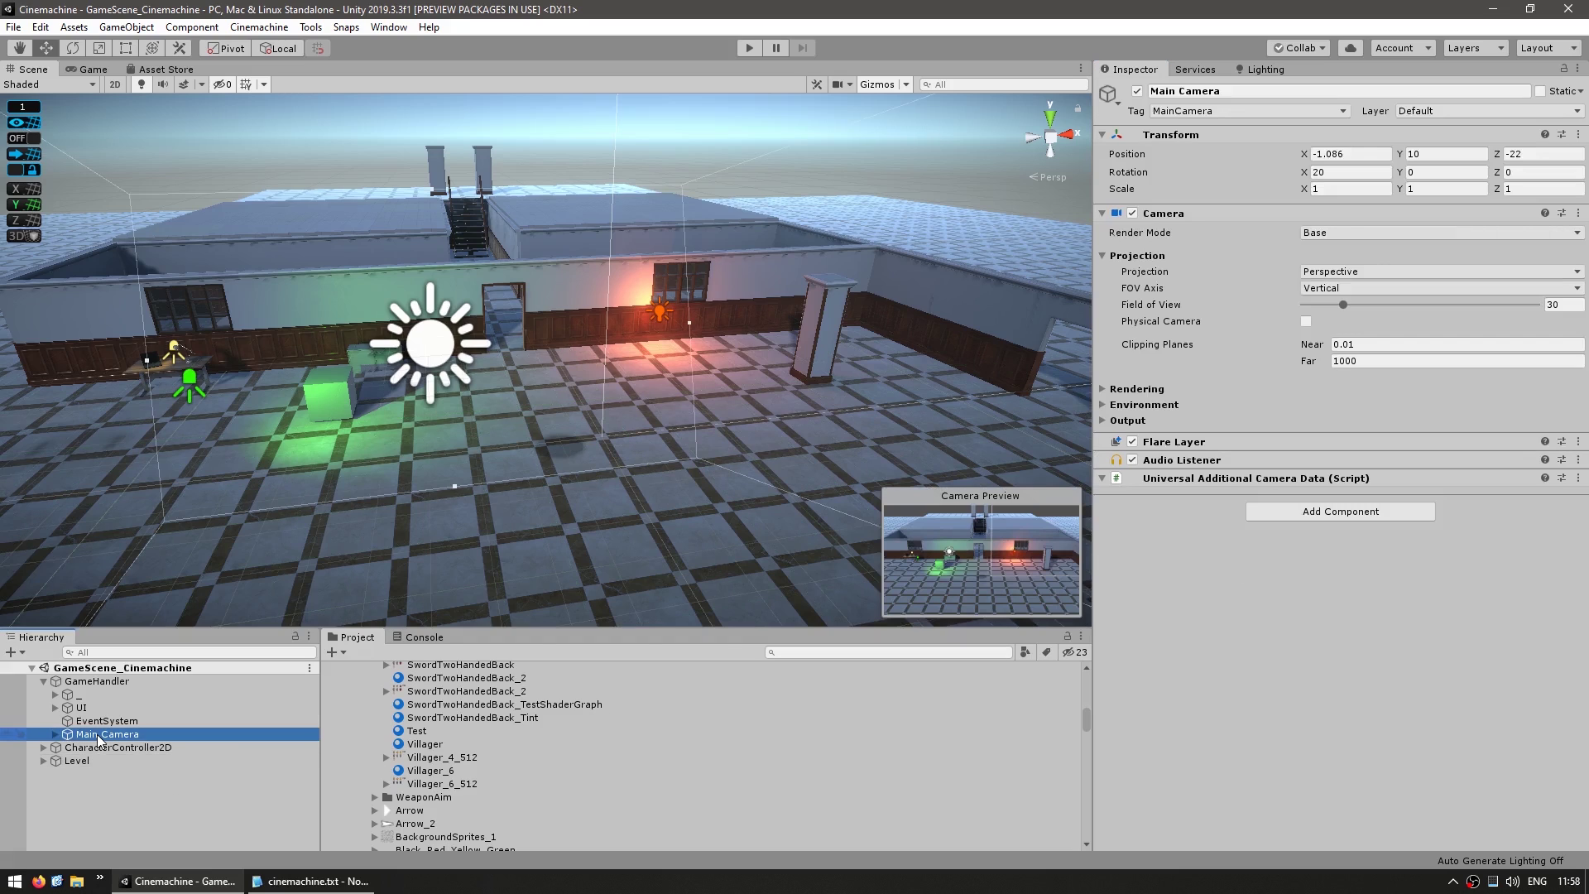
click(1311, 513)
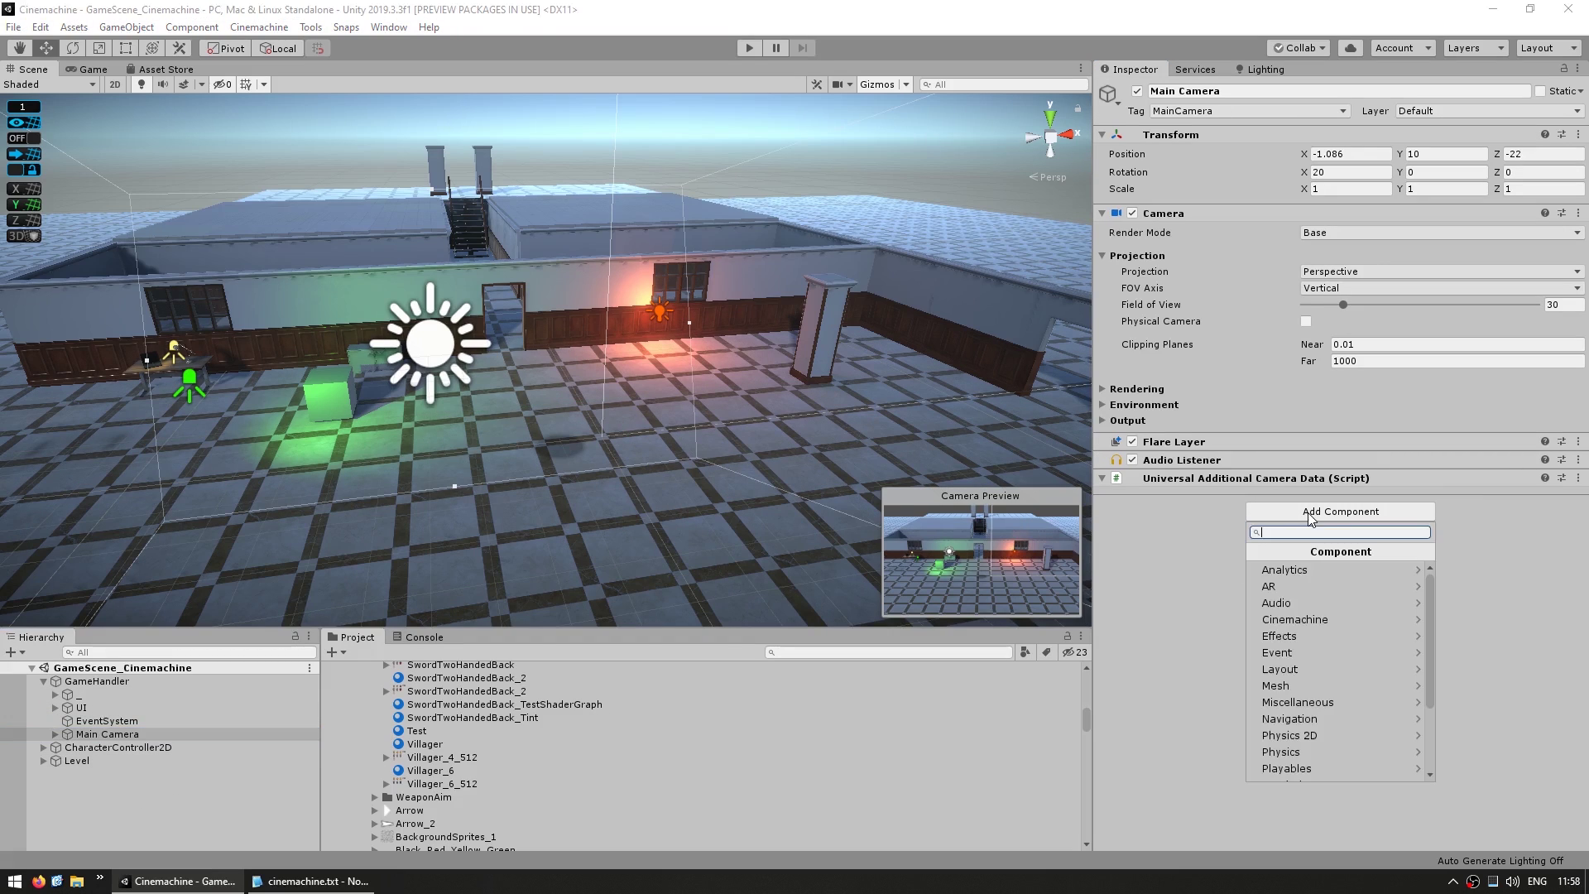
click(1298, 619)
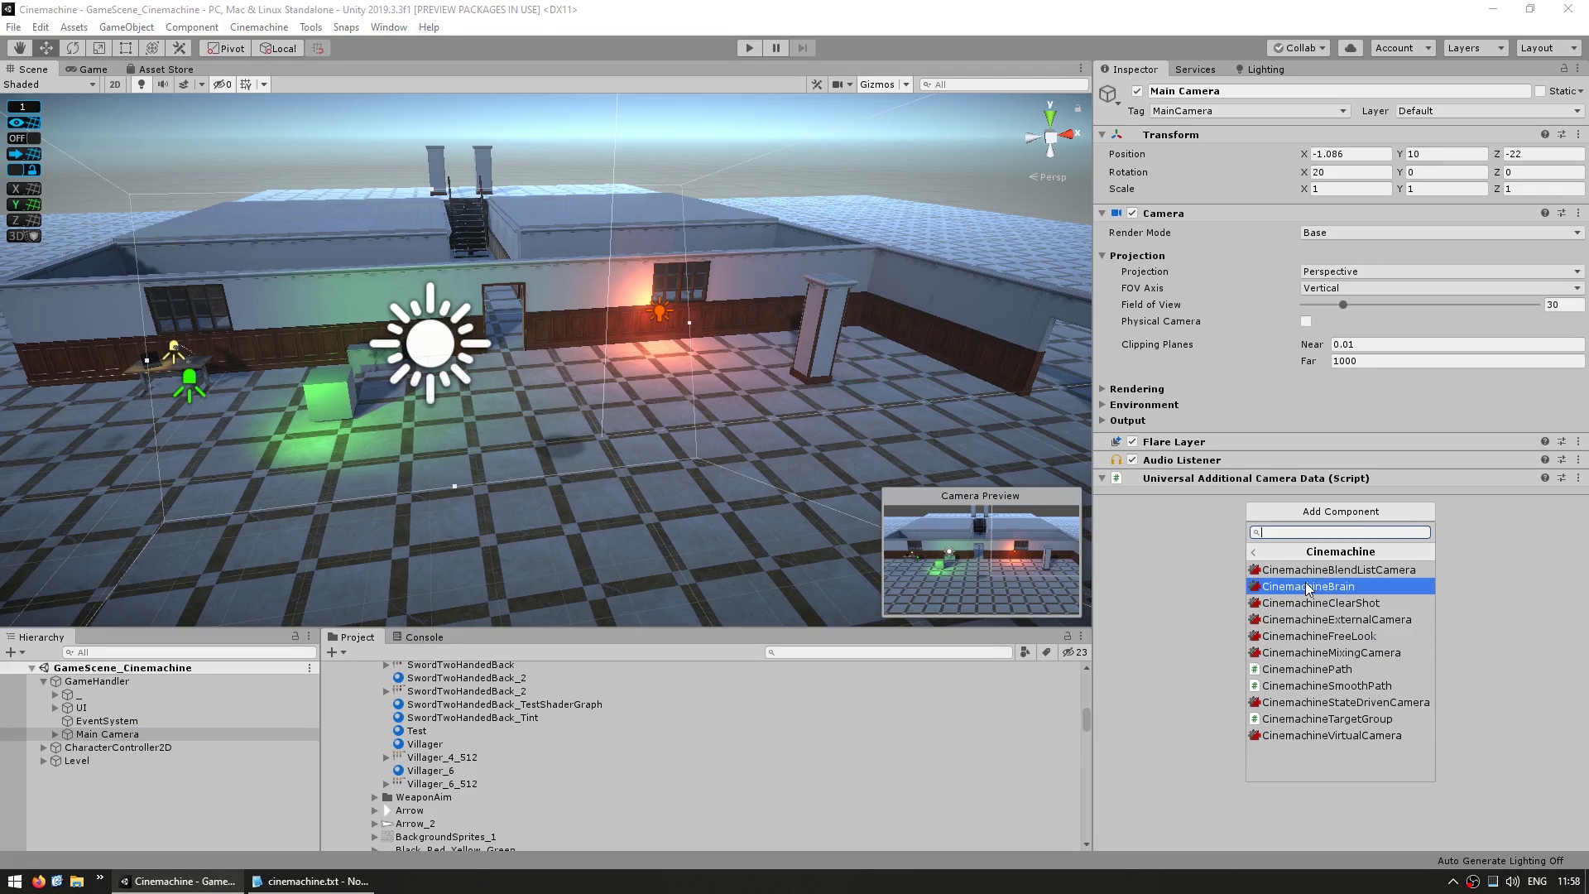
click(1307, 587)
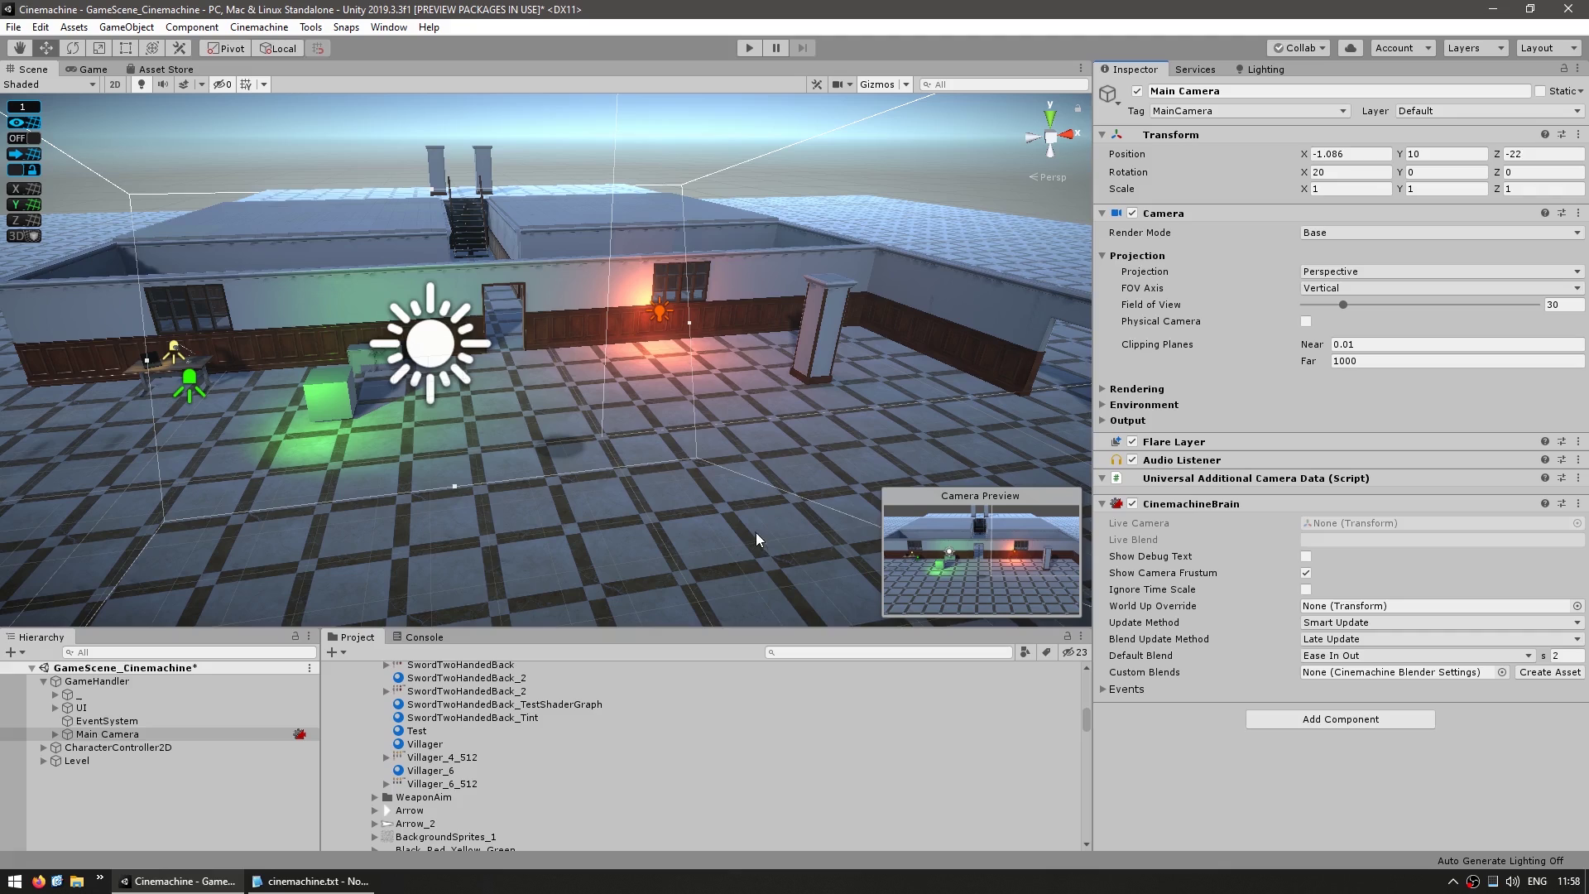
Create a Cinemachine virtual camera and assign CharacterController2D as its Look At target.
click(263, 29)
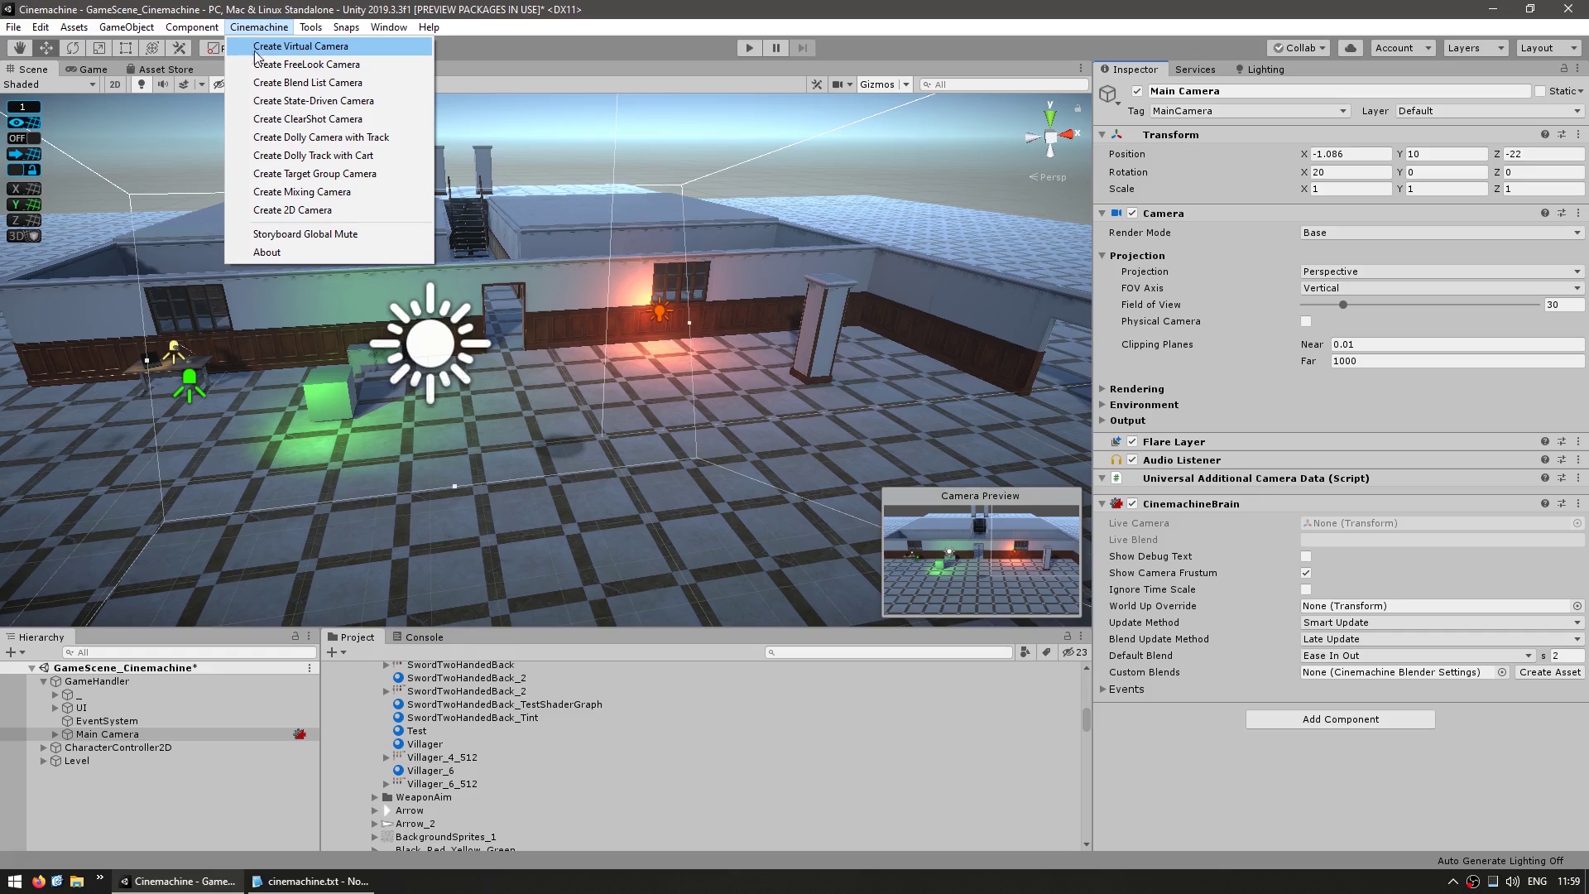
click(285, 46)
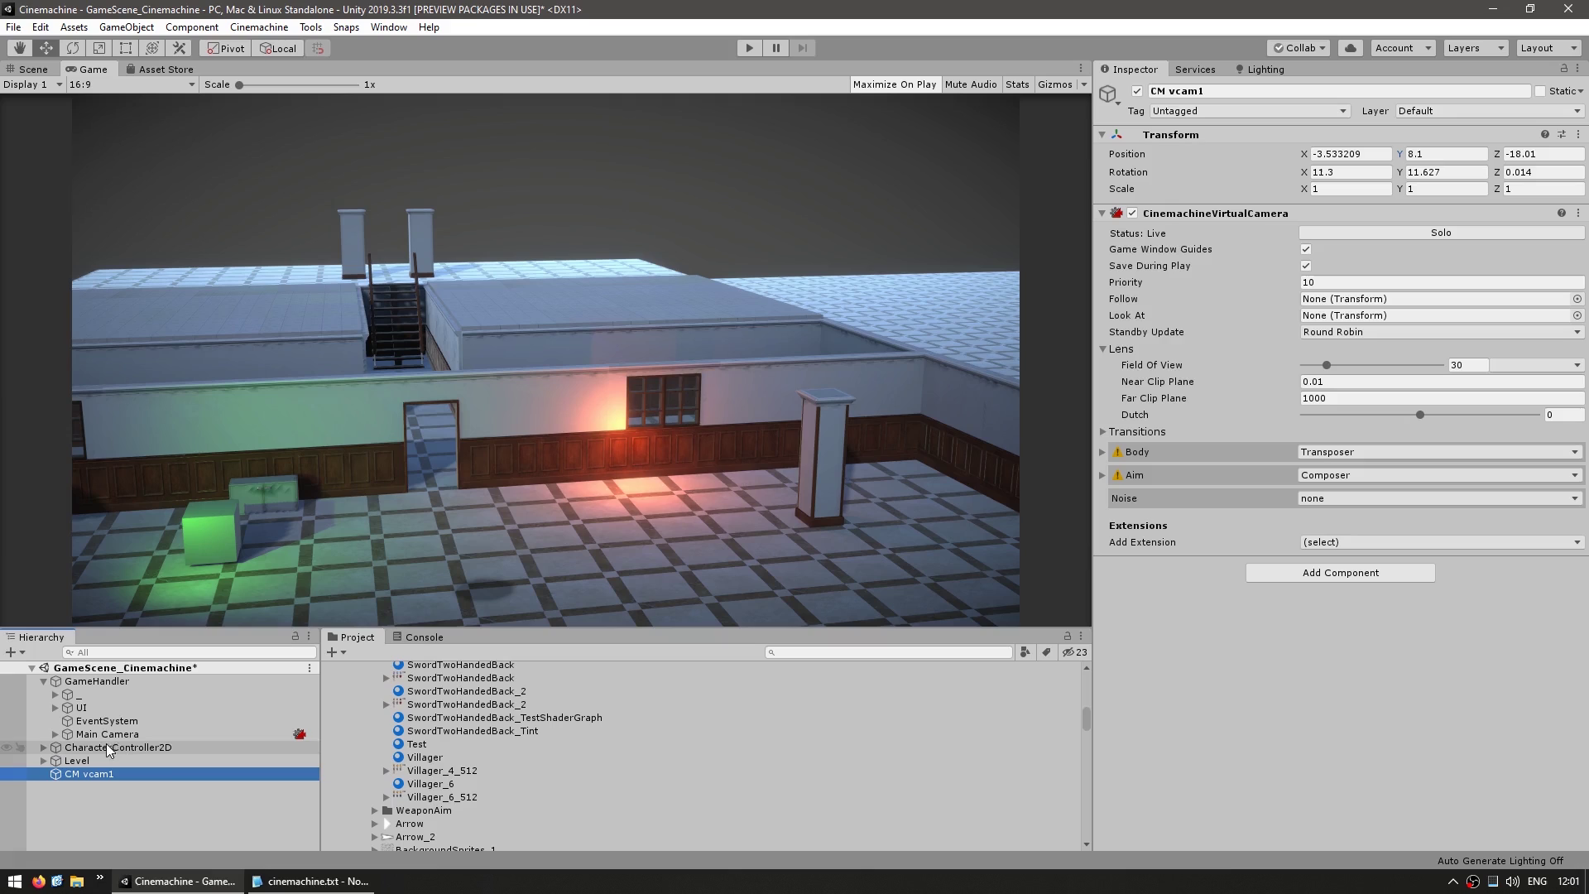
drag(109, 747, 1348, 318)
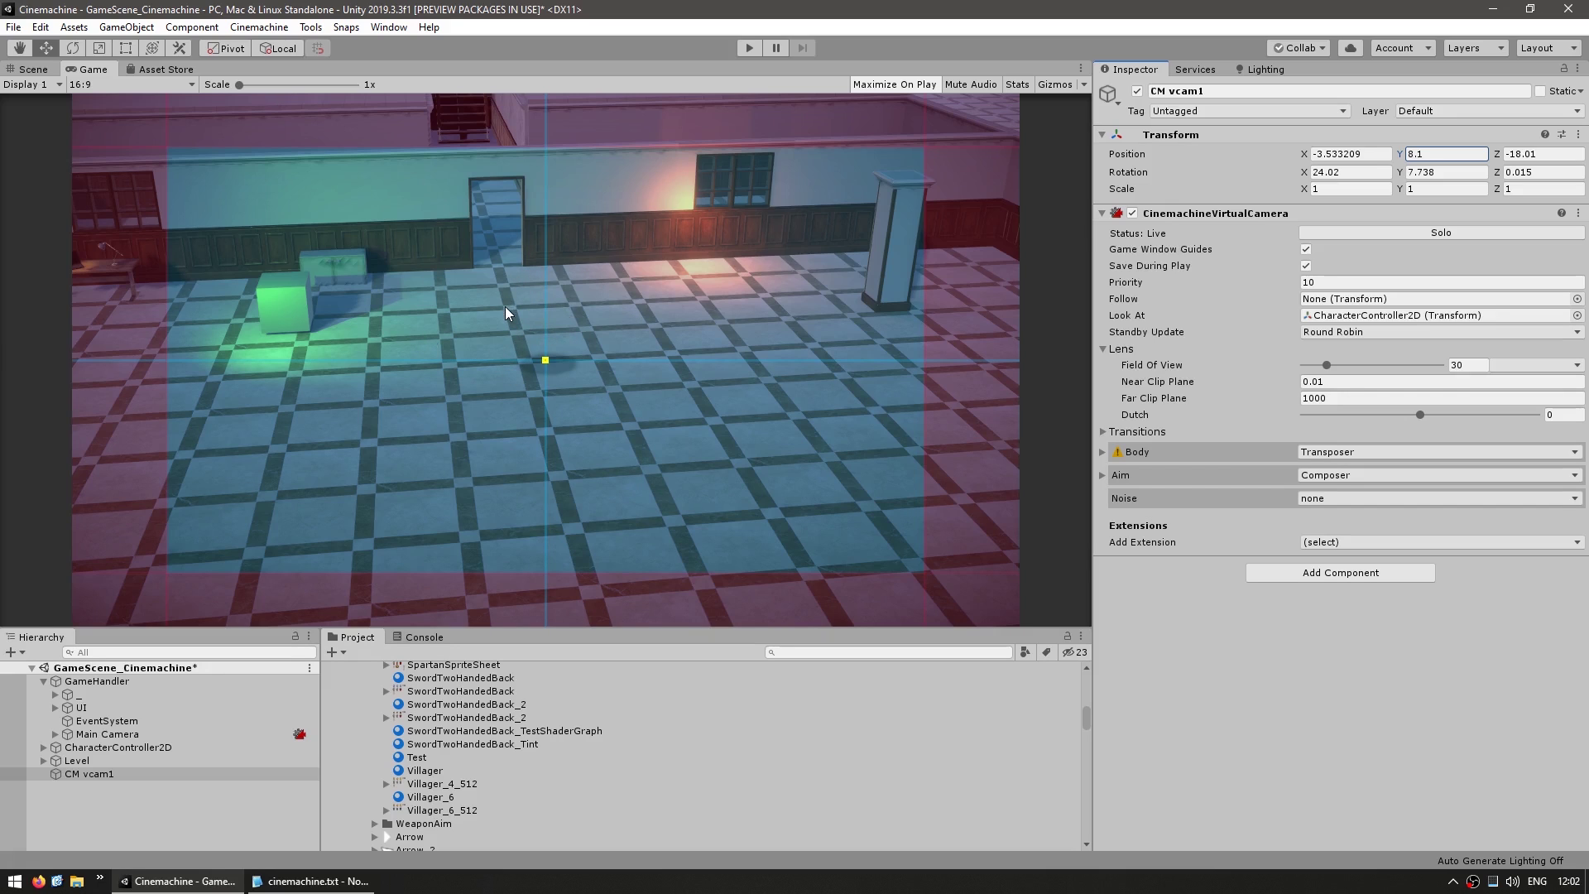
Enter Play Mode and walk the character around the room in all directions to test the camera's Look At tracking.
click(742, 49)
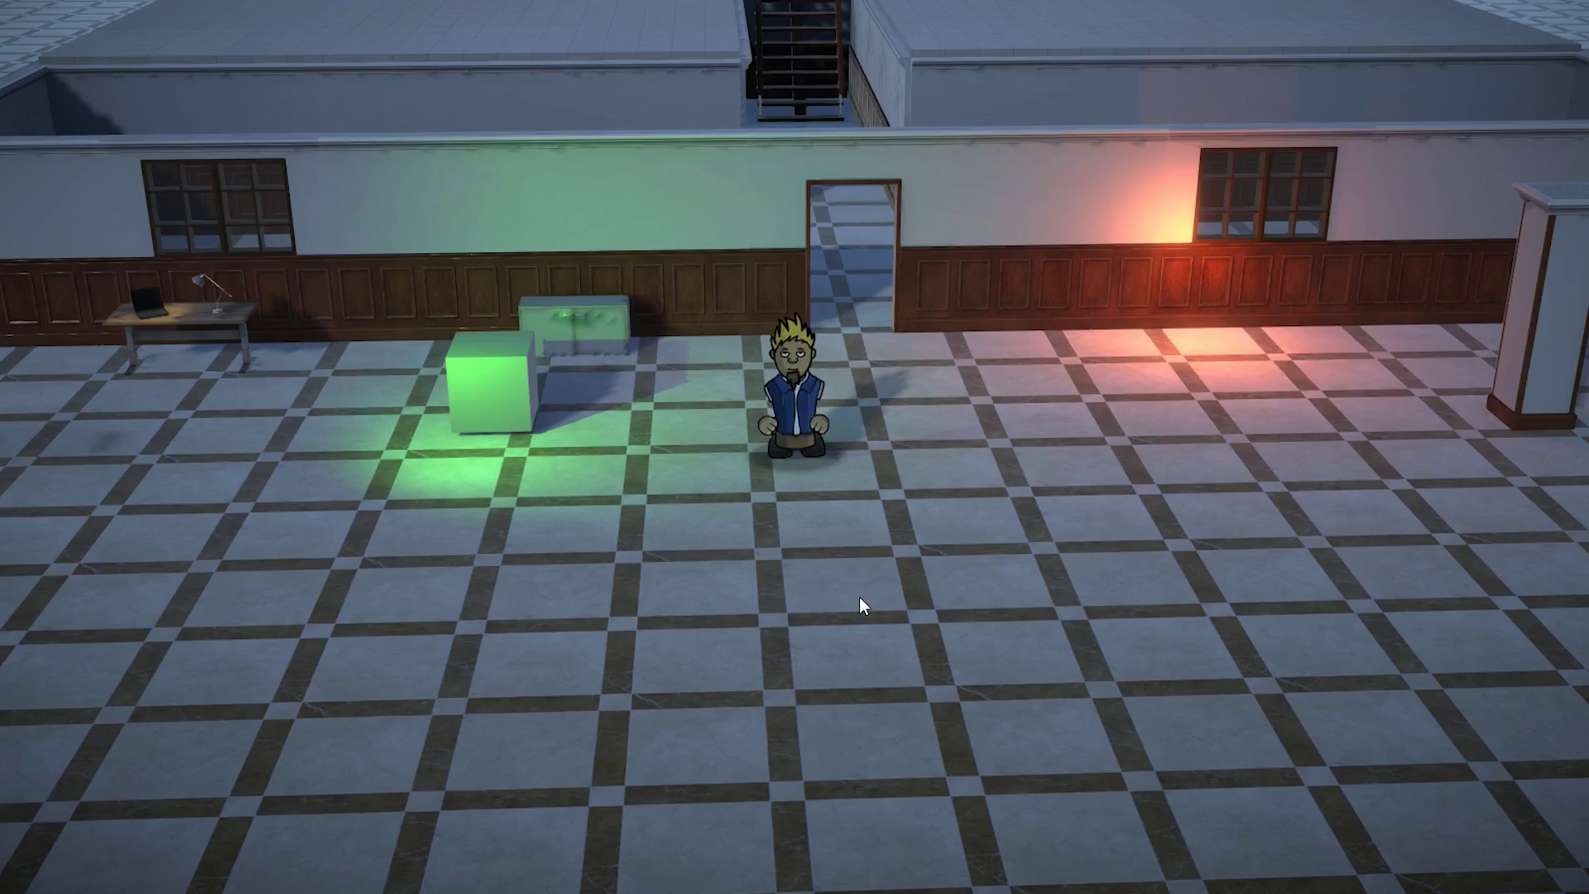
key(d)
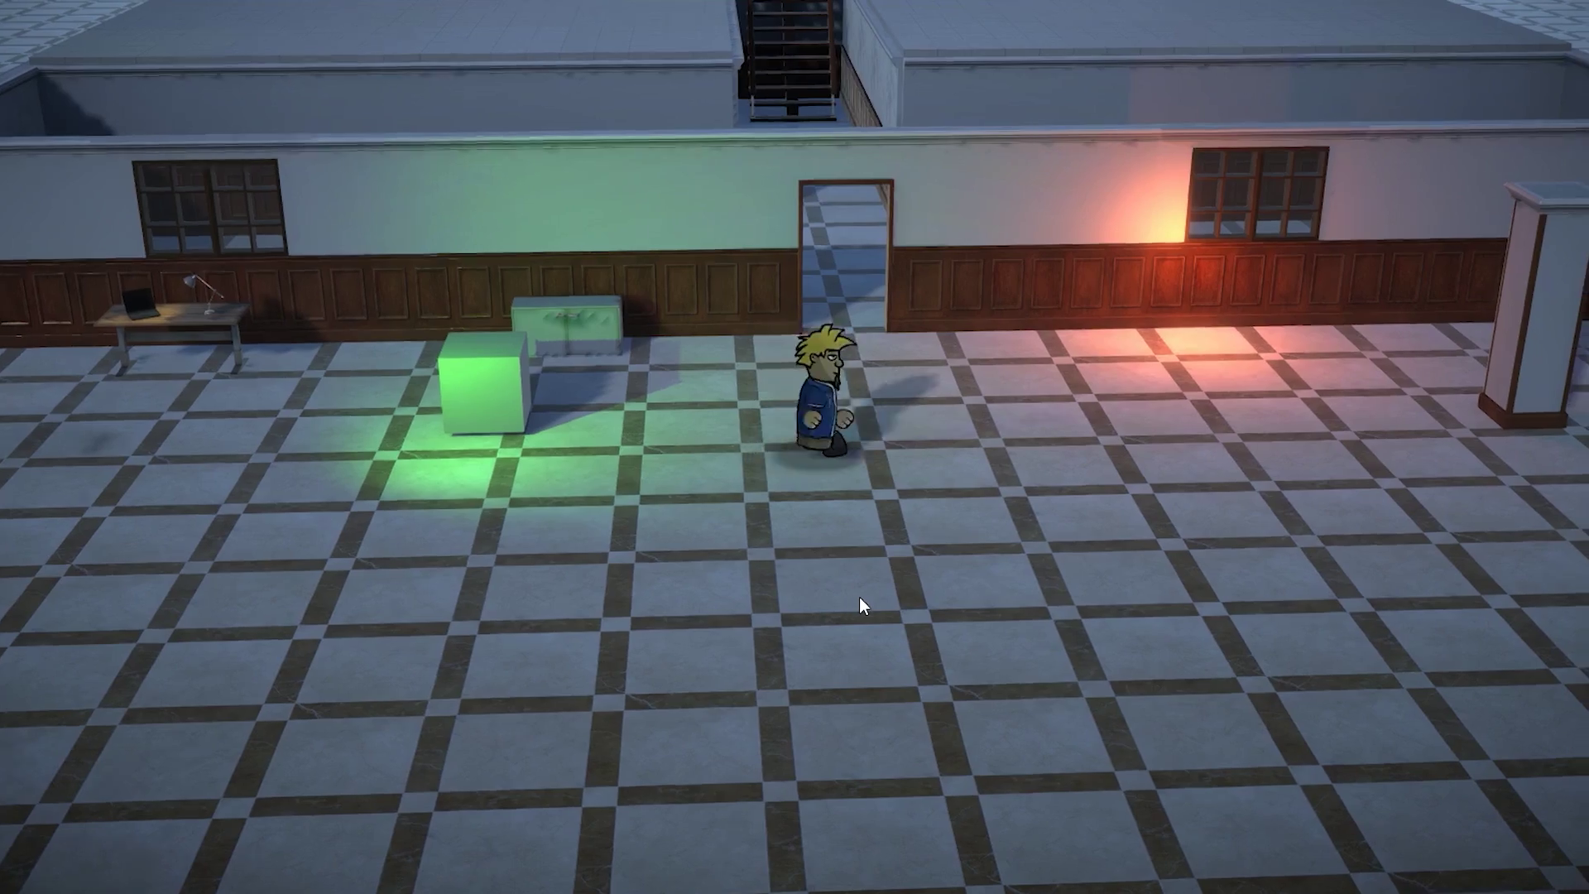
key(w)
key(d)
key(a)
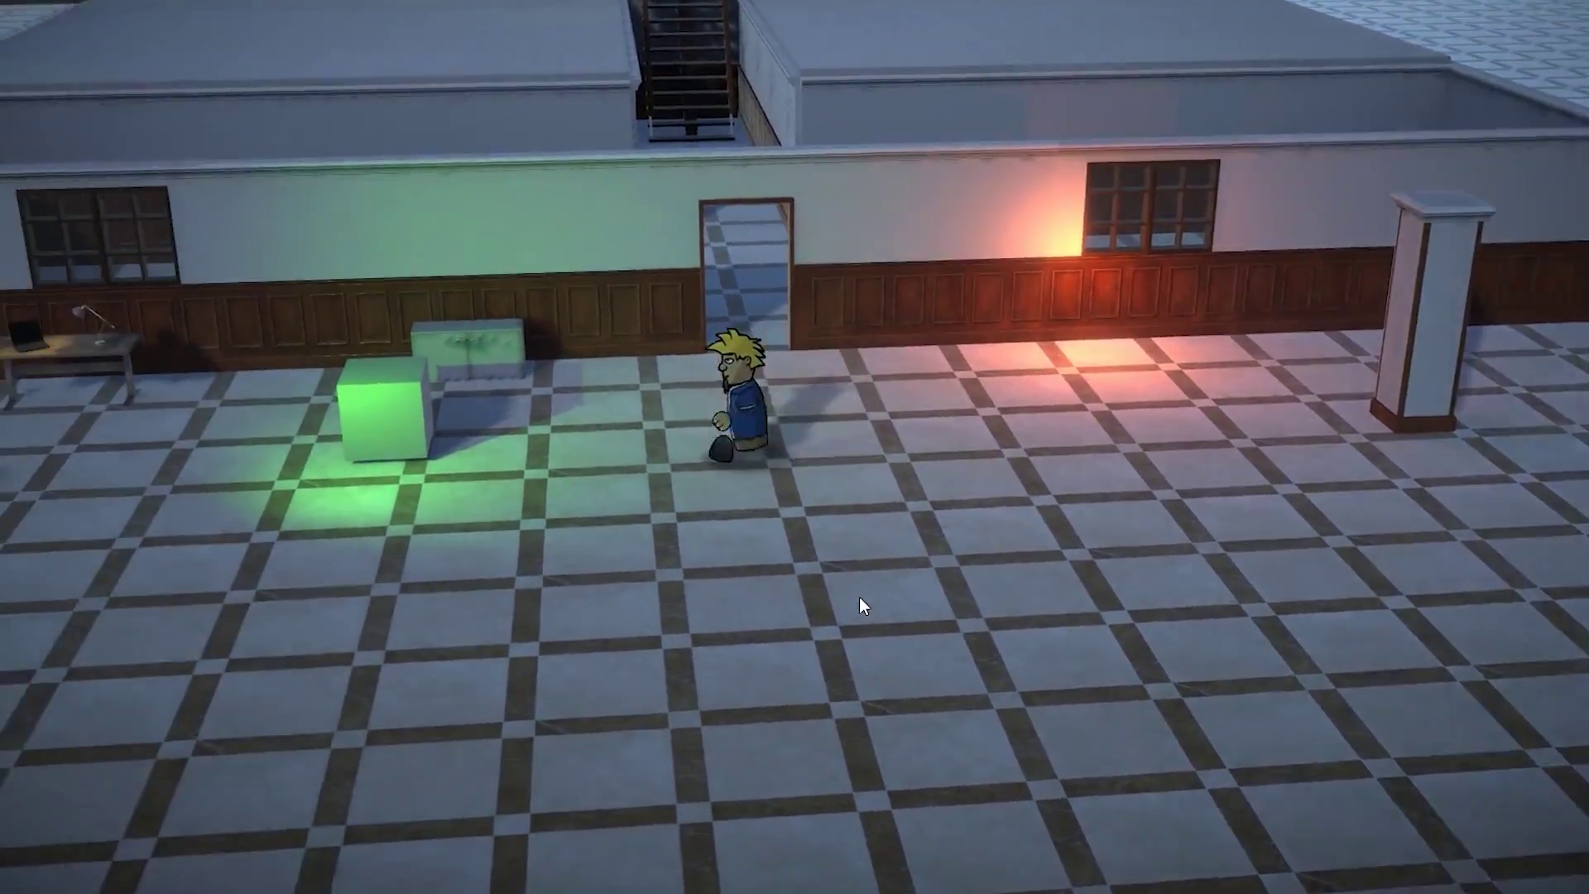
key(d)
key(w)
key(a)
key(s)
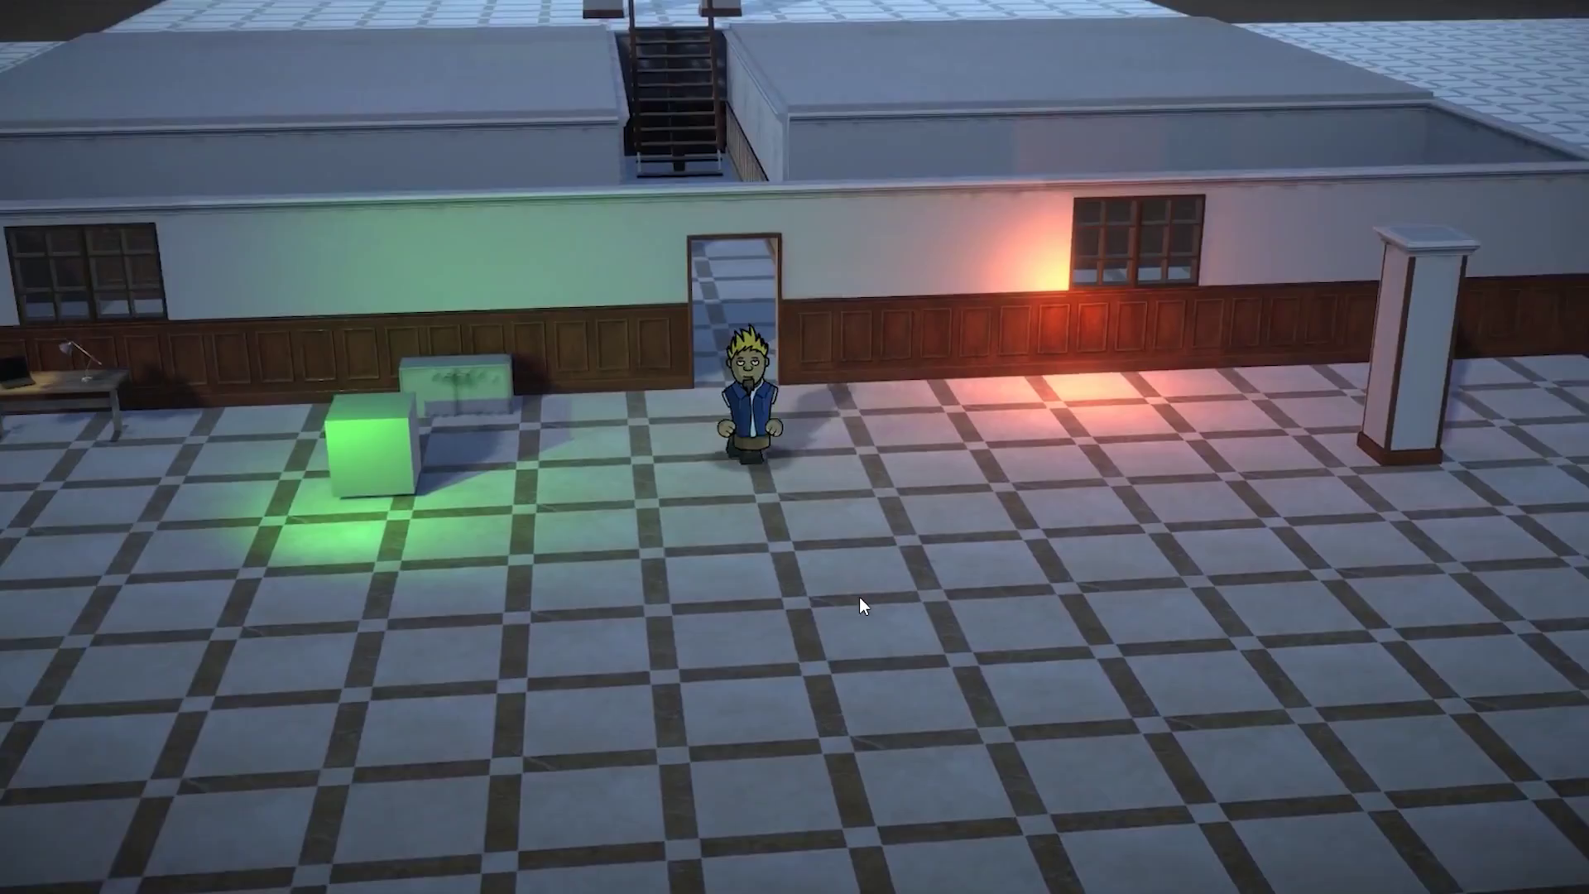
key(a)
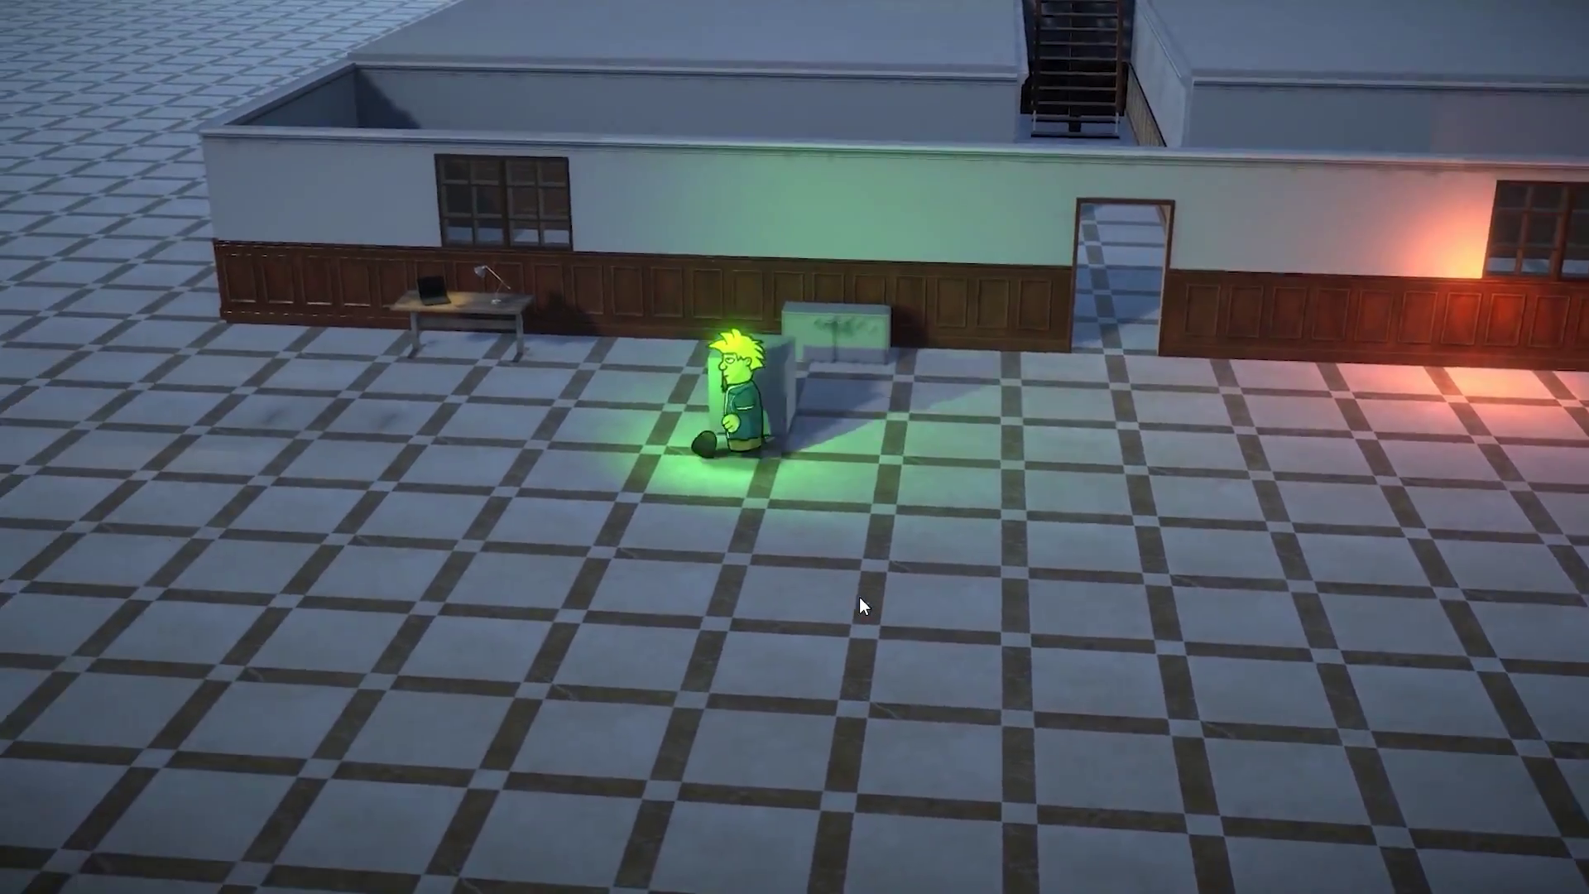
key(w)
key(d)
key(s)
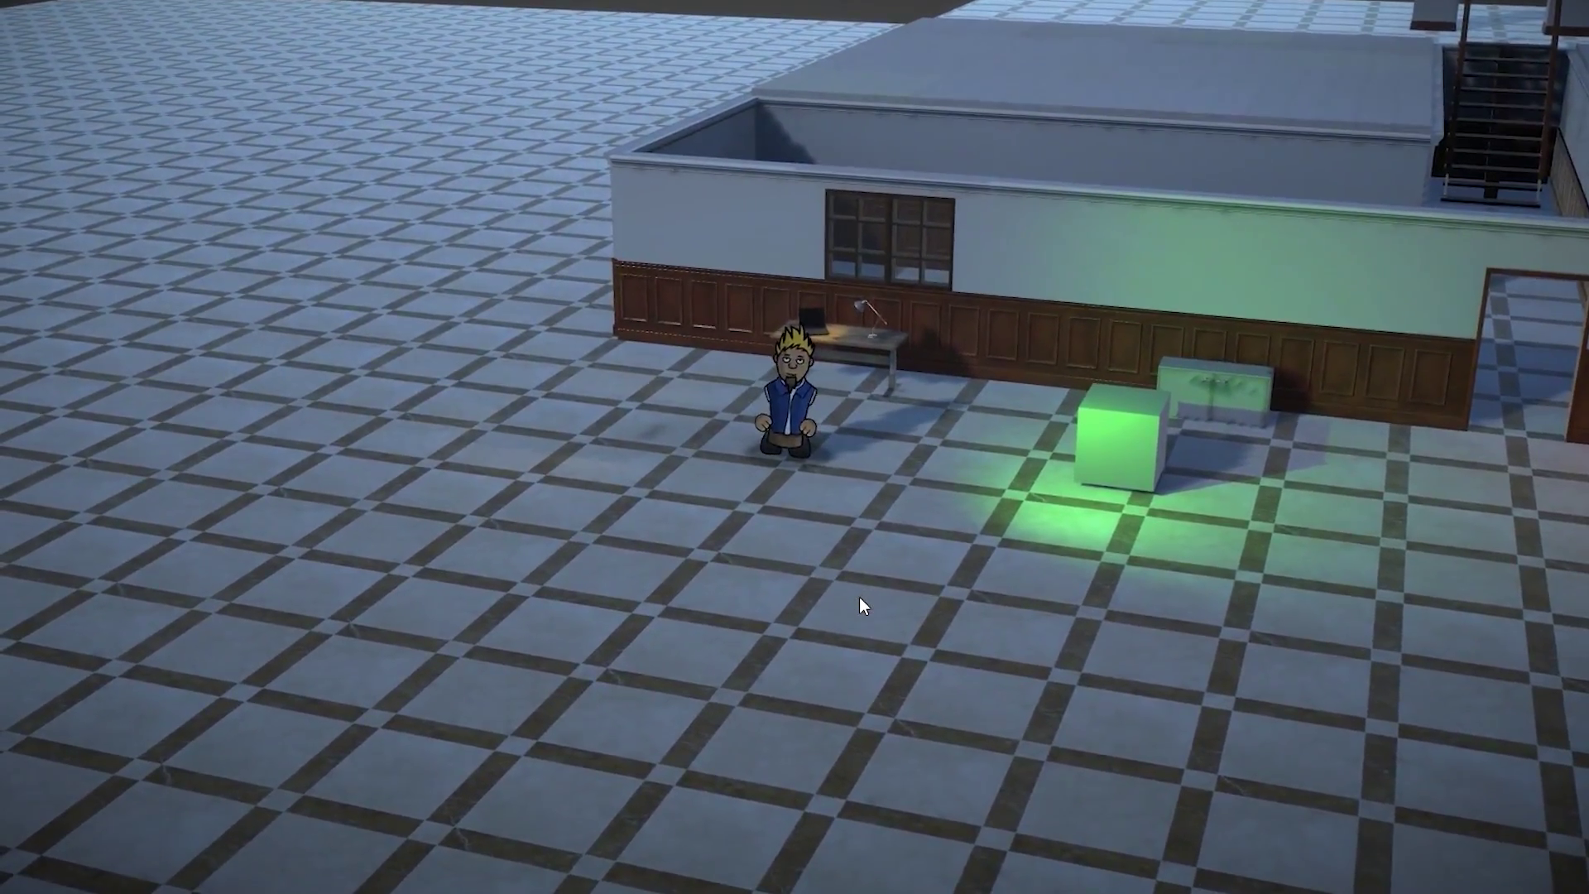
key(d)
key(s)
key(w)
key(a)
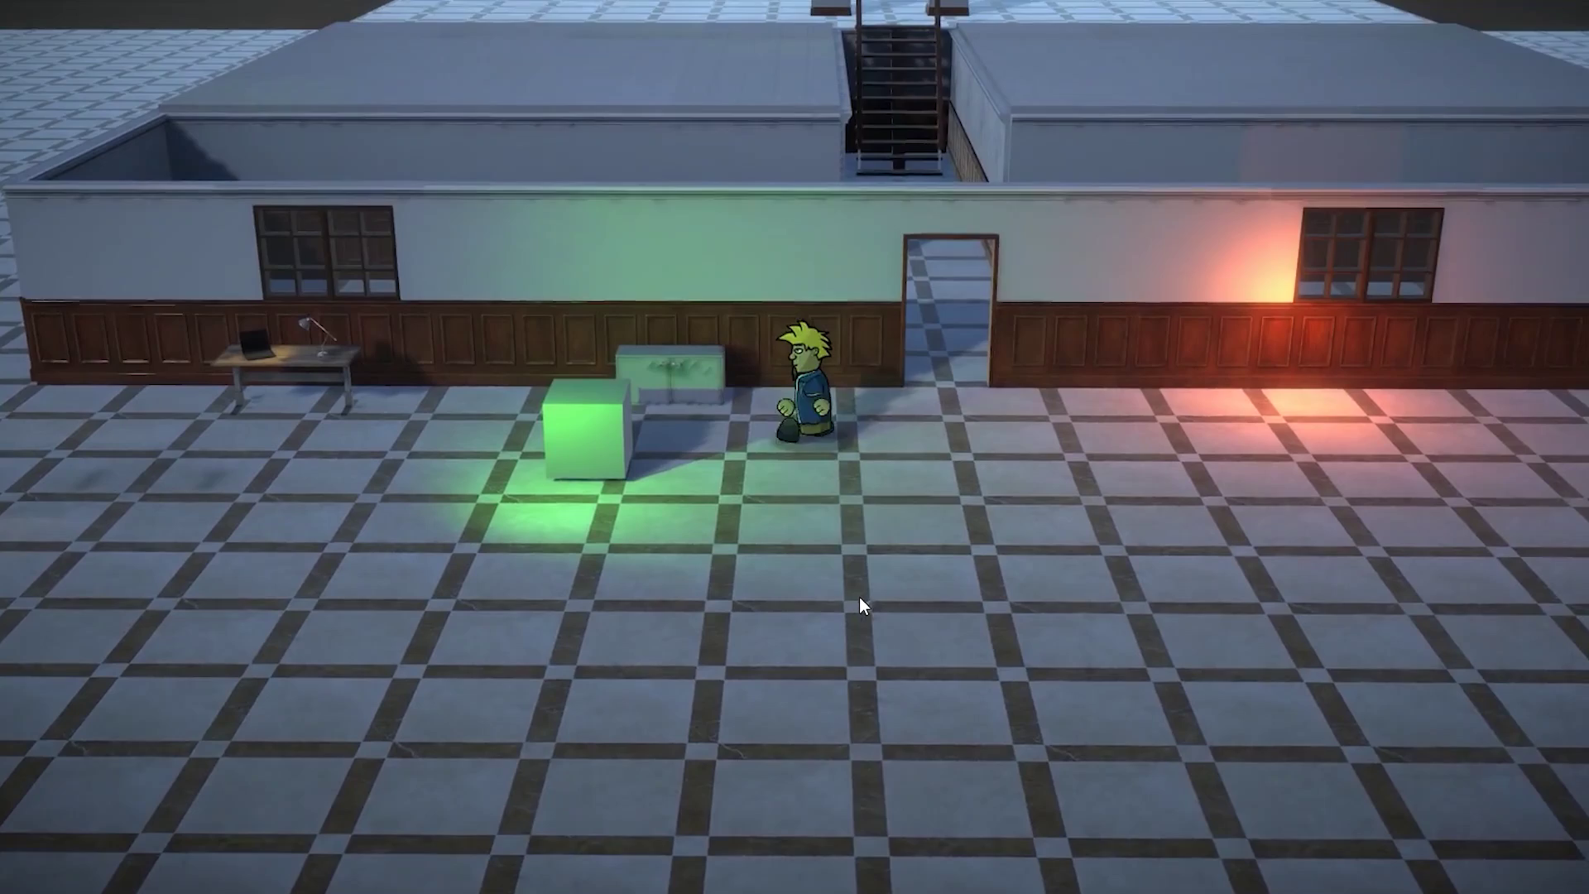
key(a)
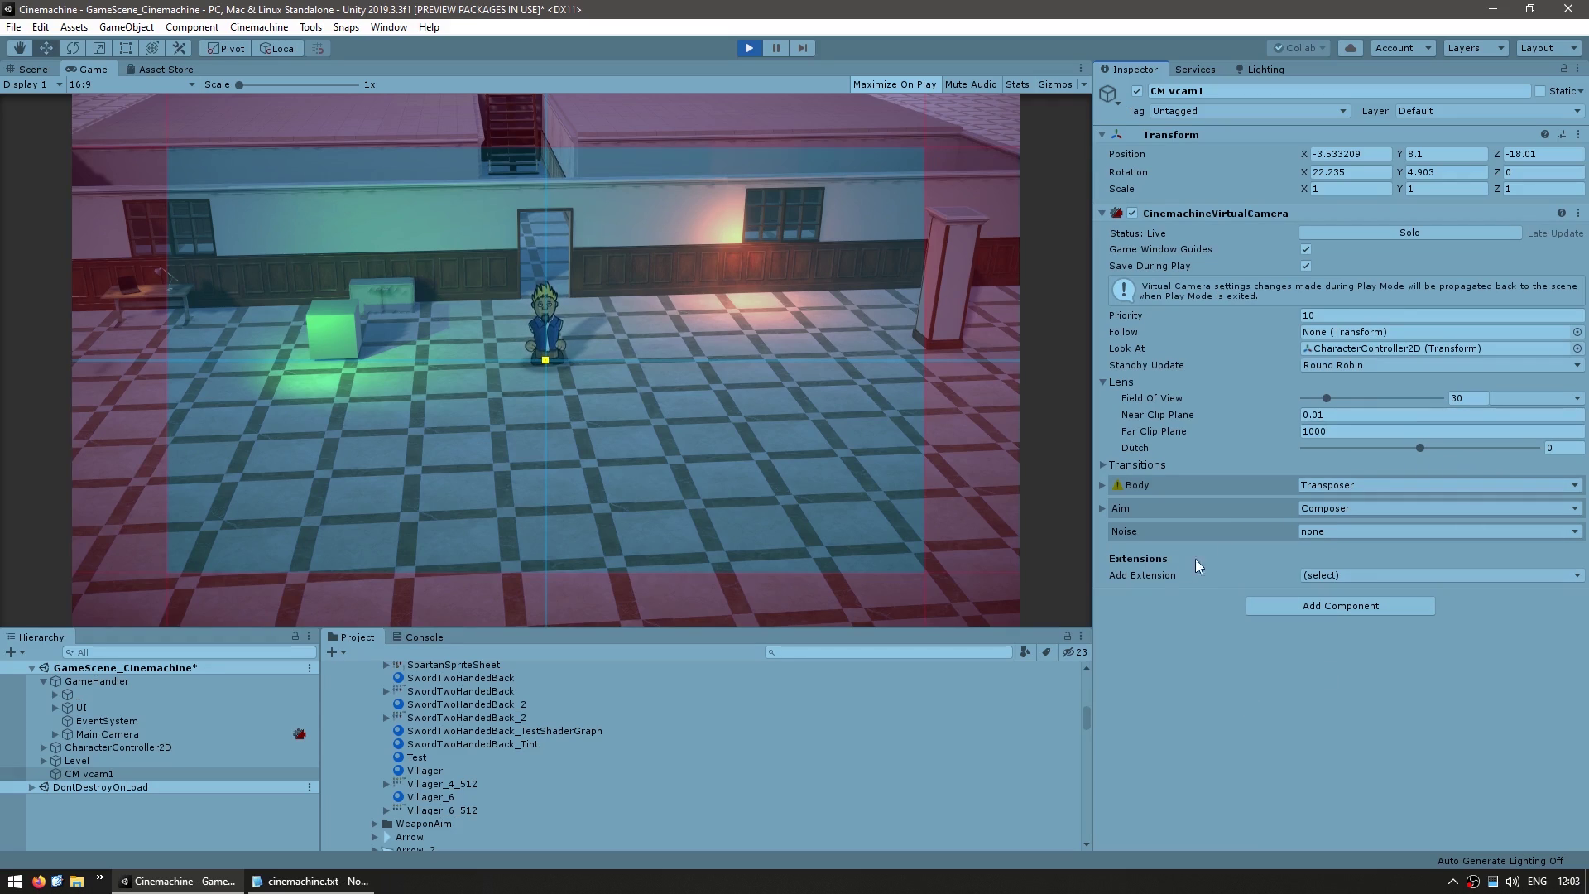
Set CM vcam1's Aim Dead Zone Width to about 0.207 and Dead Zone Height to about 0.215.
click(1130, 510)
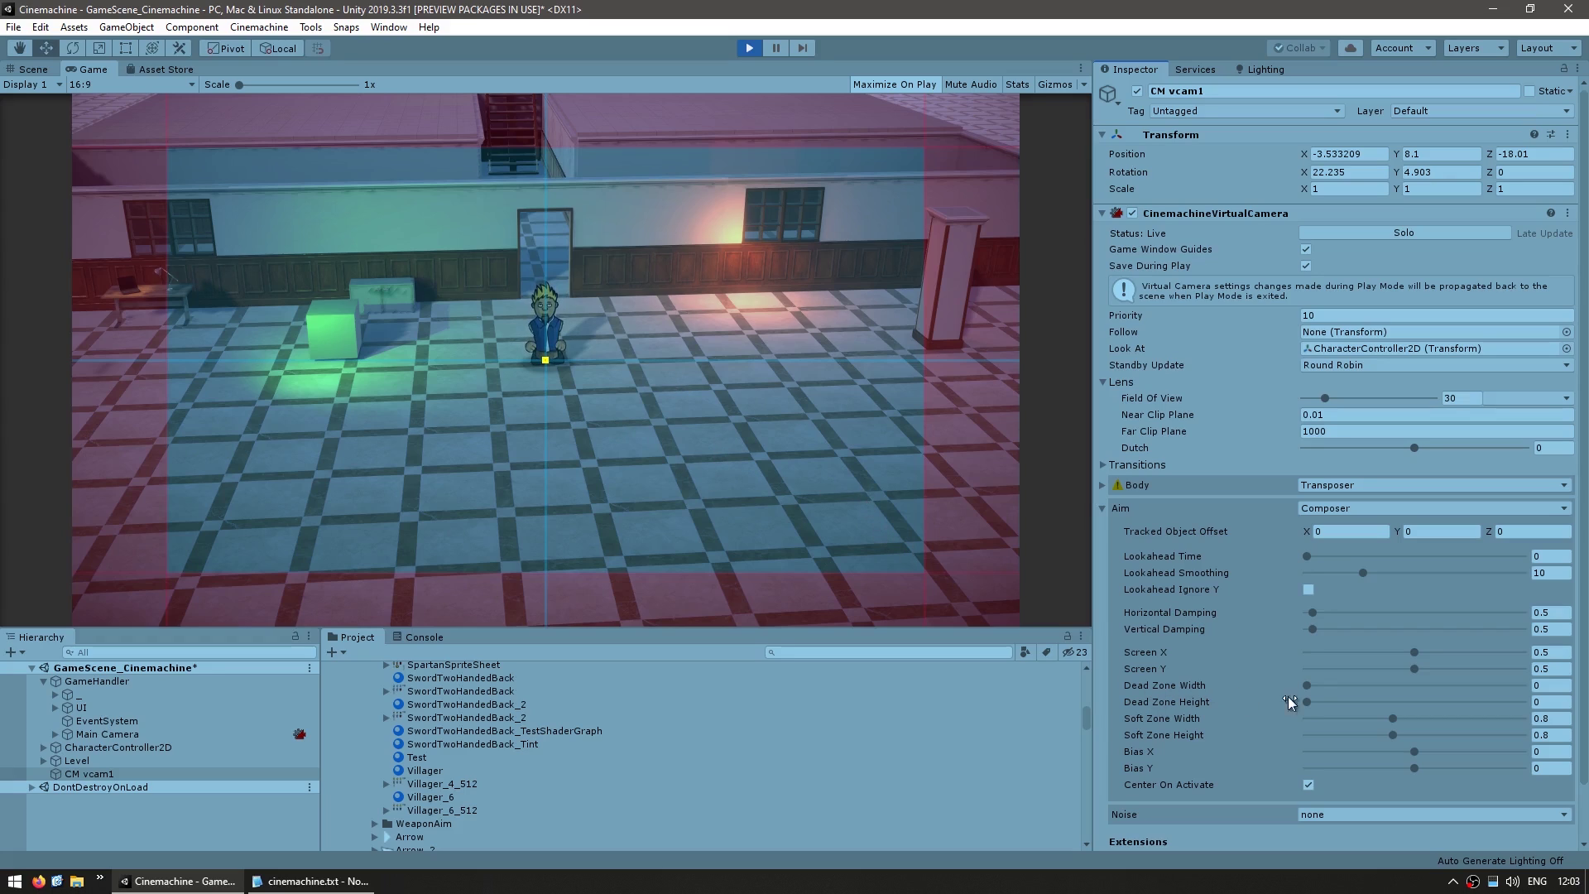
mouse_move(1308, 686)
mouse_down()
mouse_move(1331, 701)
mouse_move(1329, 685)
mouse_up()
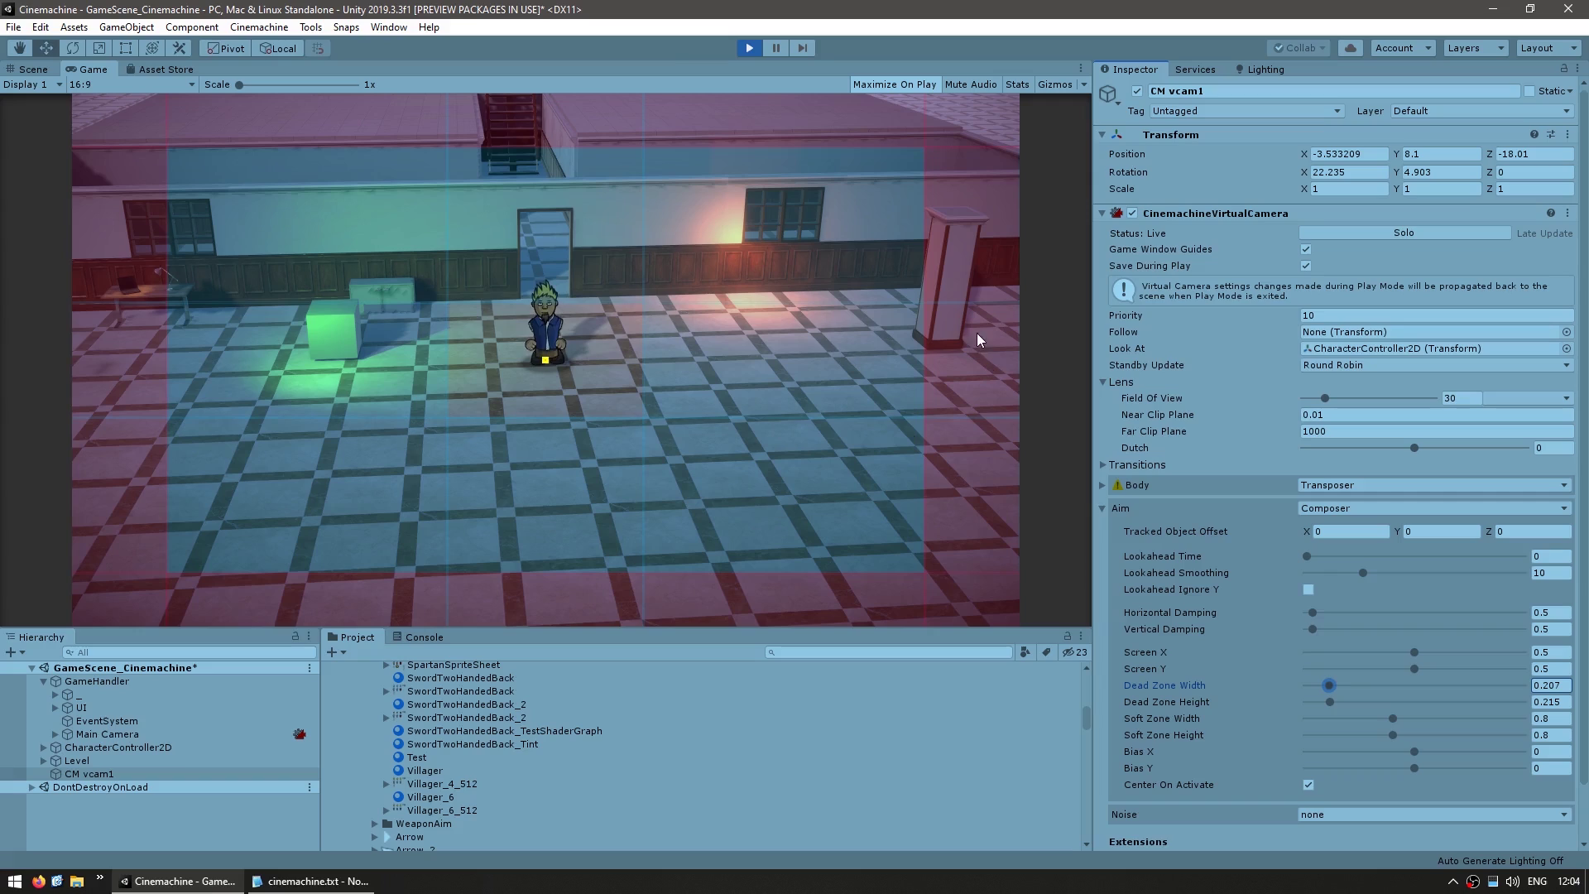
Walk the character inside the dead zone and past its edges, sideways and in depth, to test when the camera rotates.
click(732, 366)
key(d)
key(a)
key(s)
key(d)
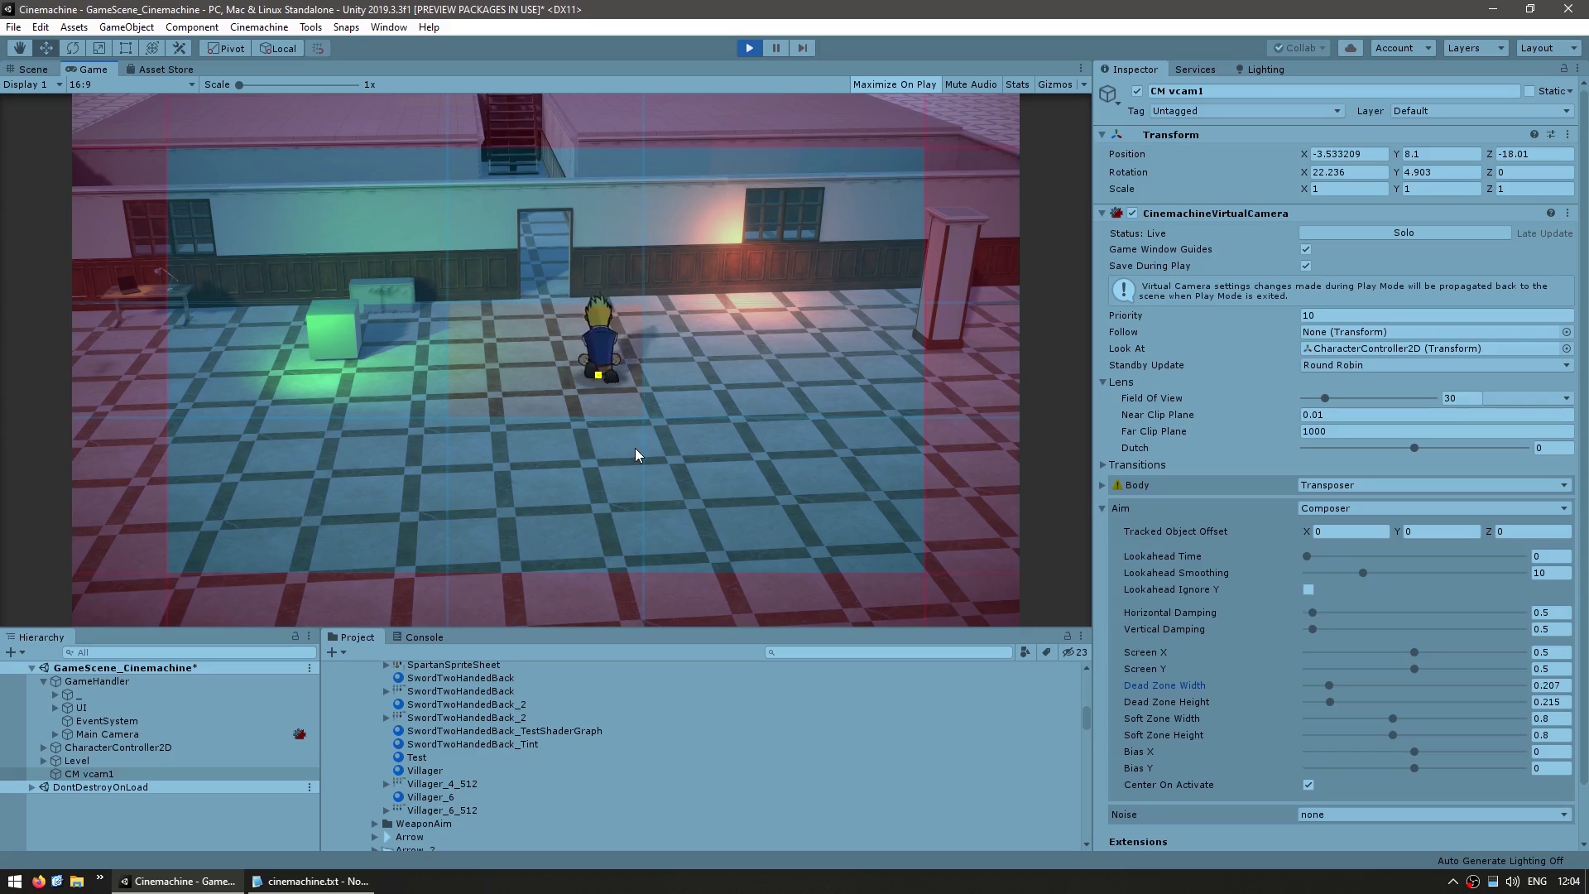
key(w)
key(a)
key(s)
key(d)
key(w)
key(a)
key(d)
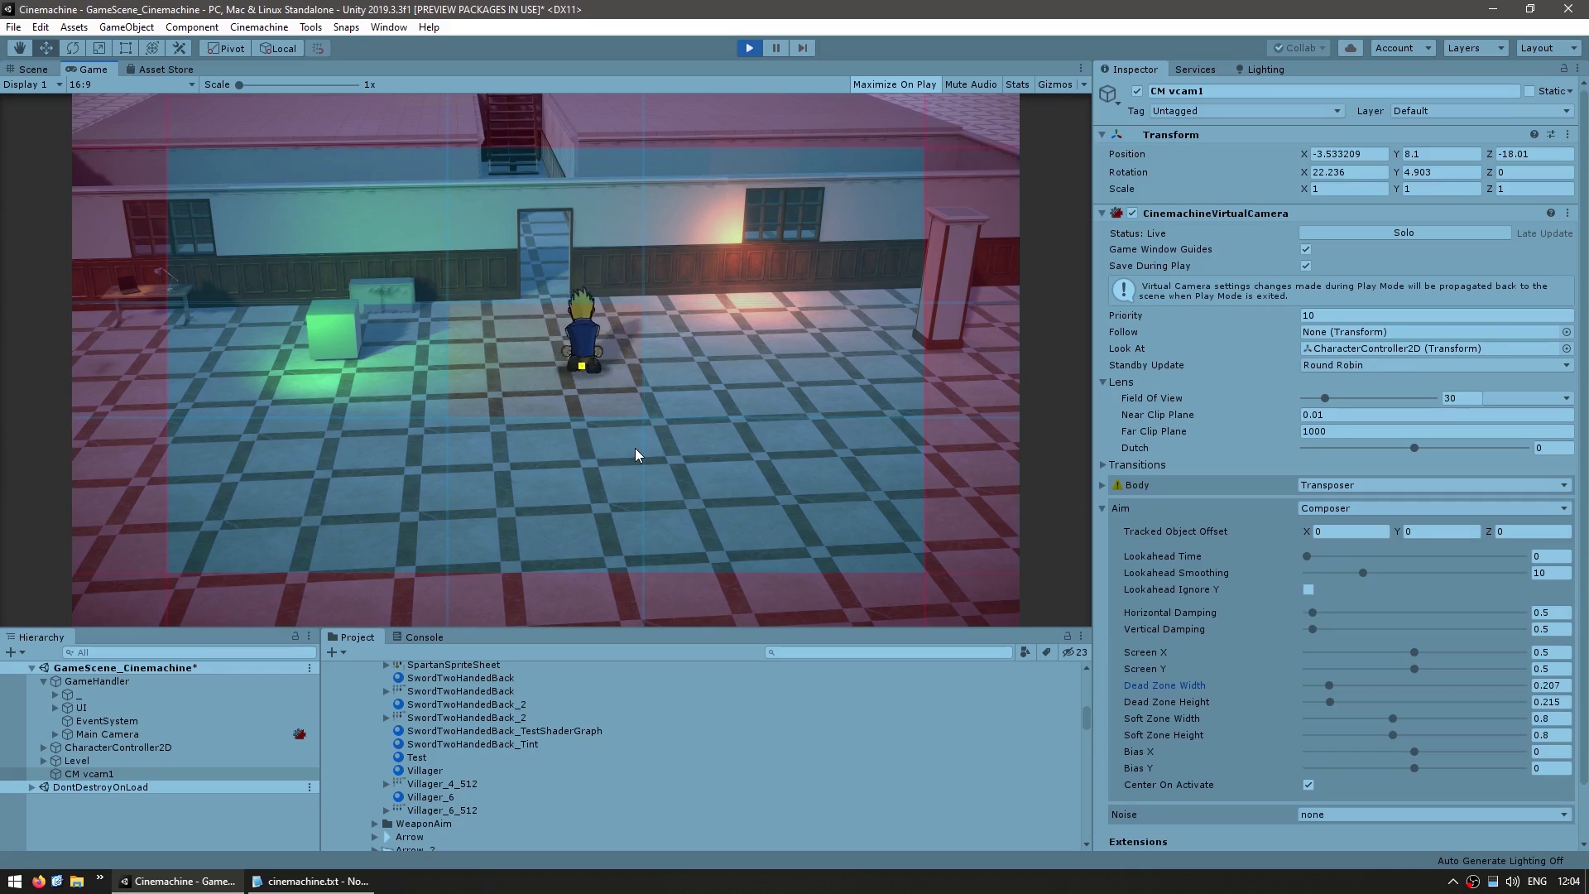
key(a)
key(d)
key(a)
key(s)
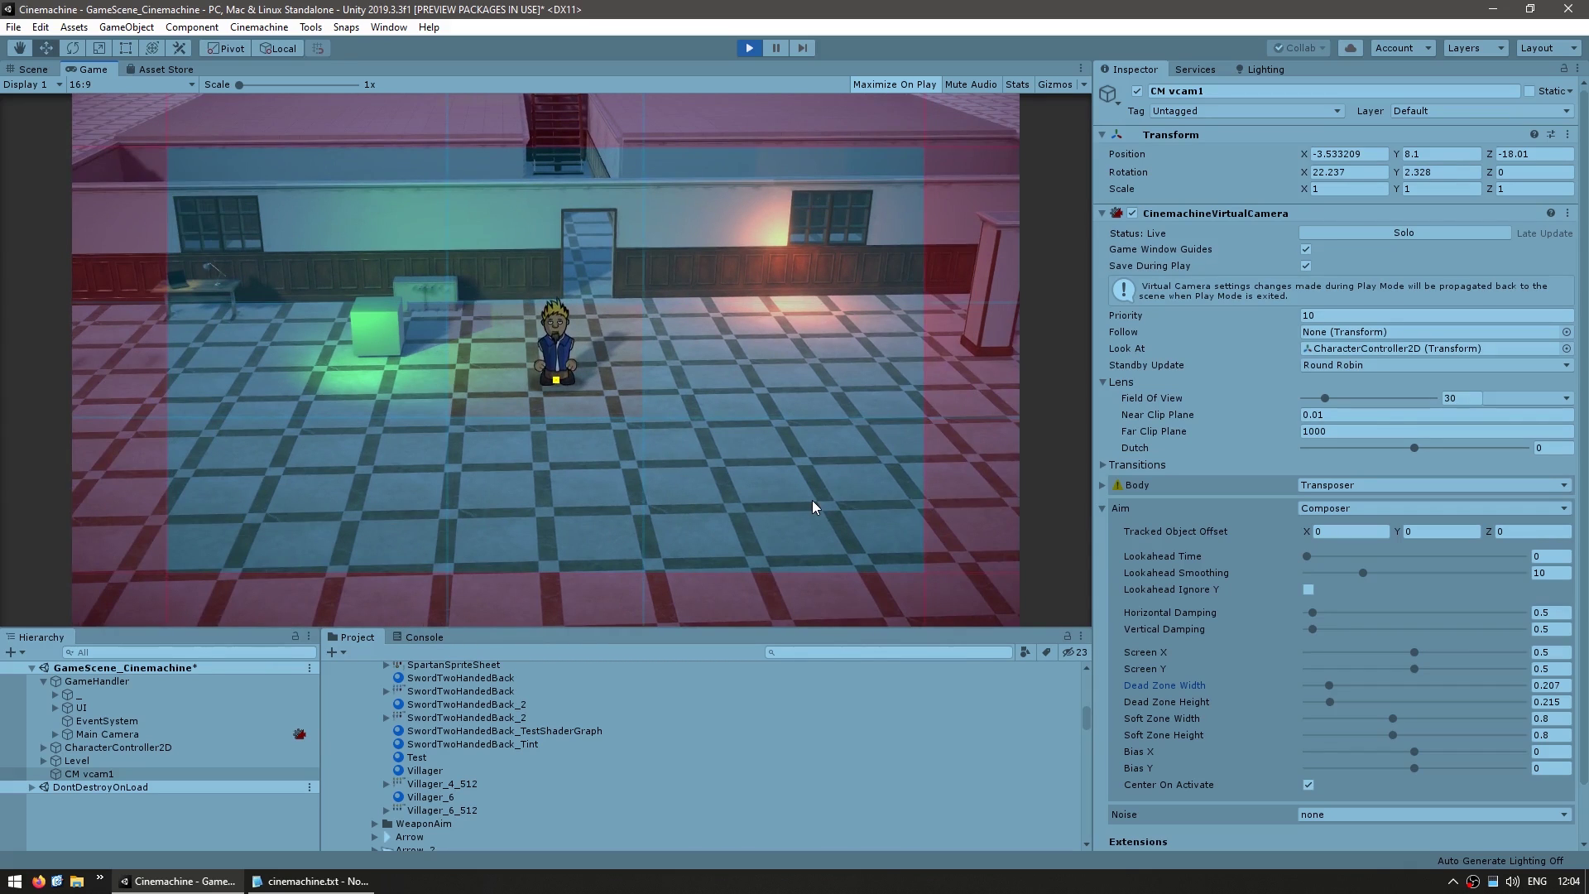
key(s)
key(w)
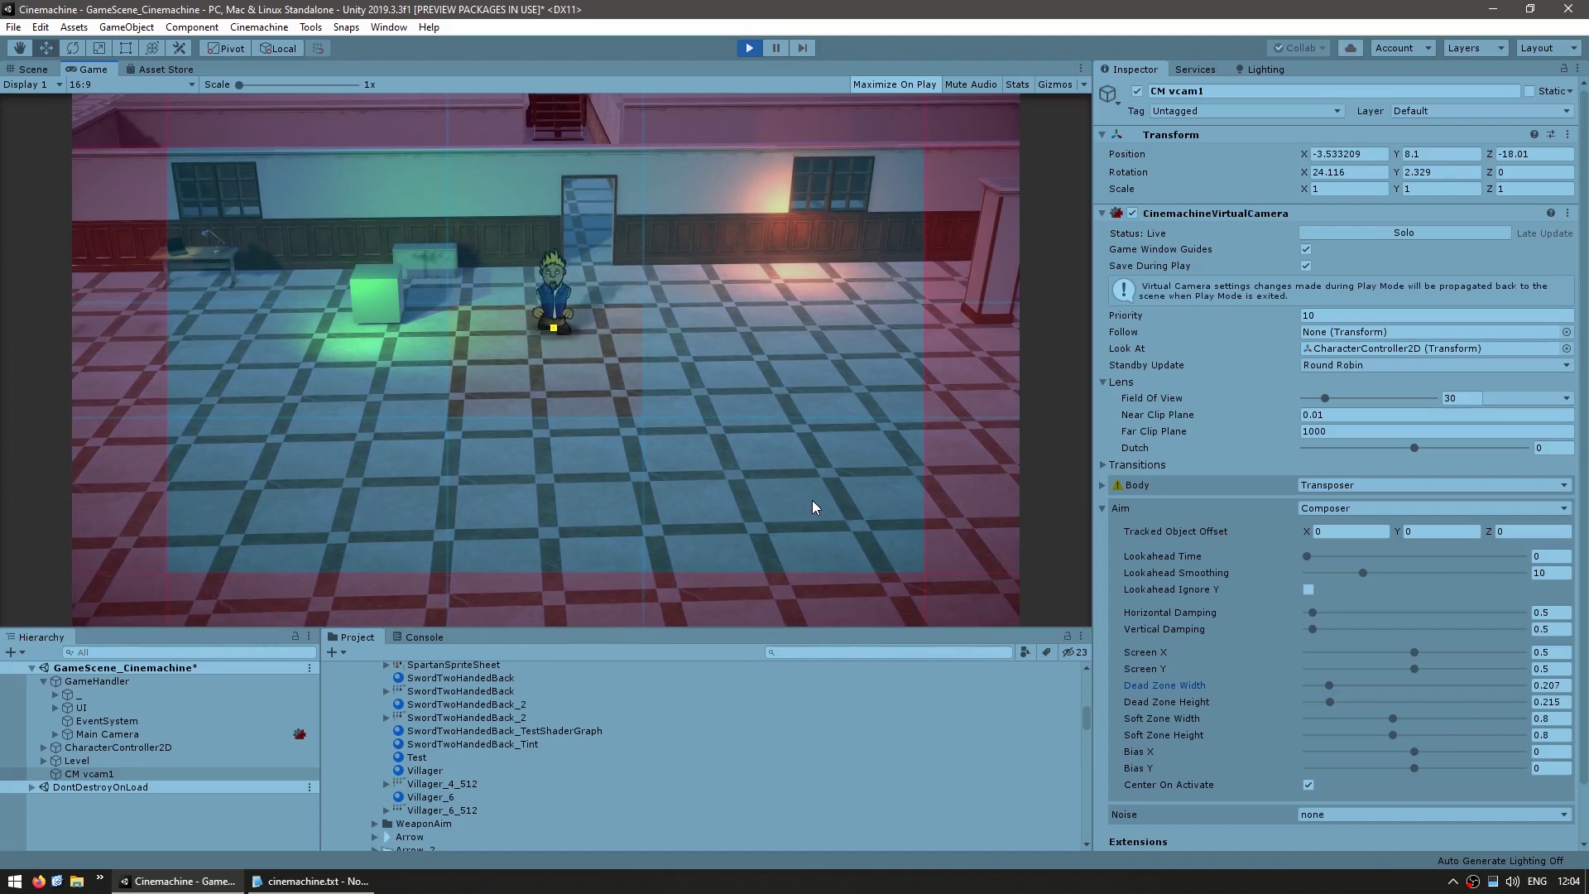
key(d)
key(a)
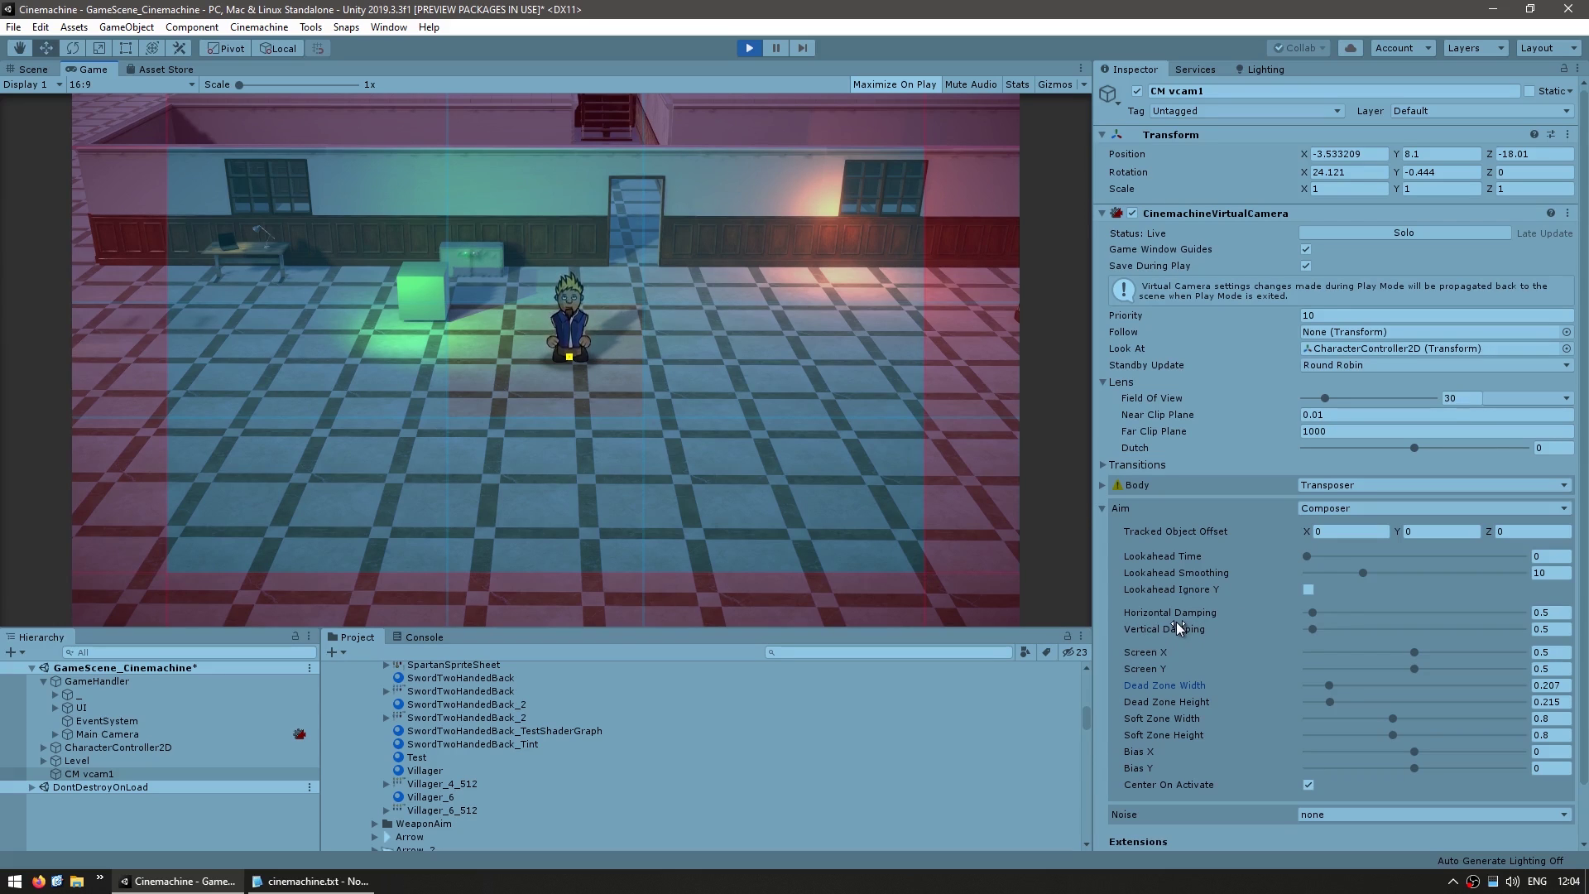
key(d)
key(a)
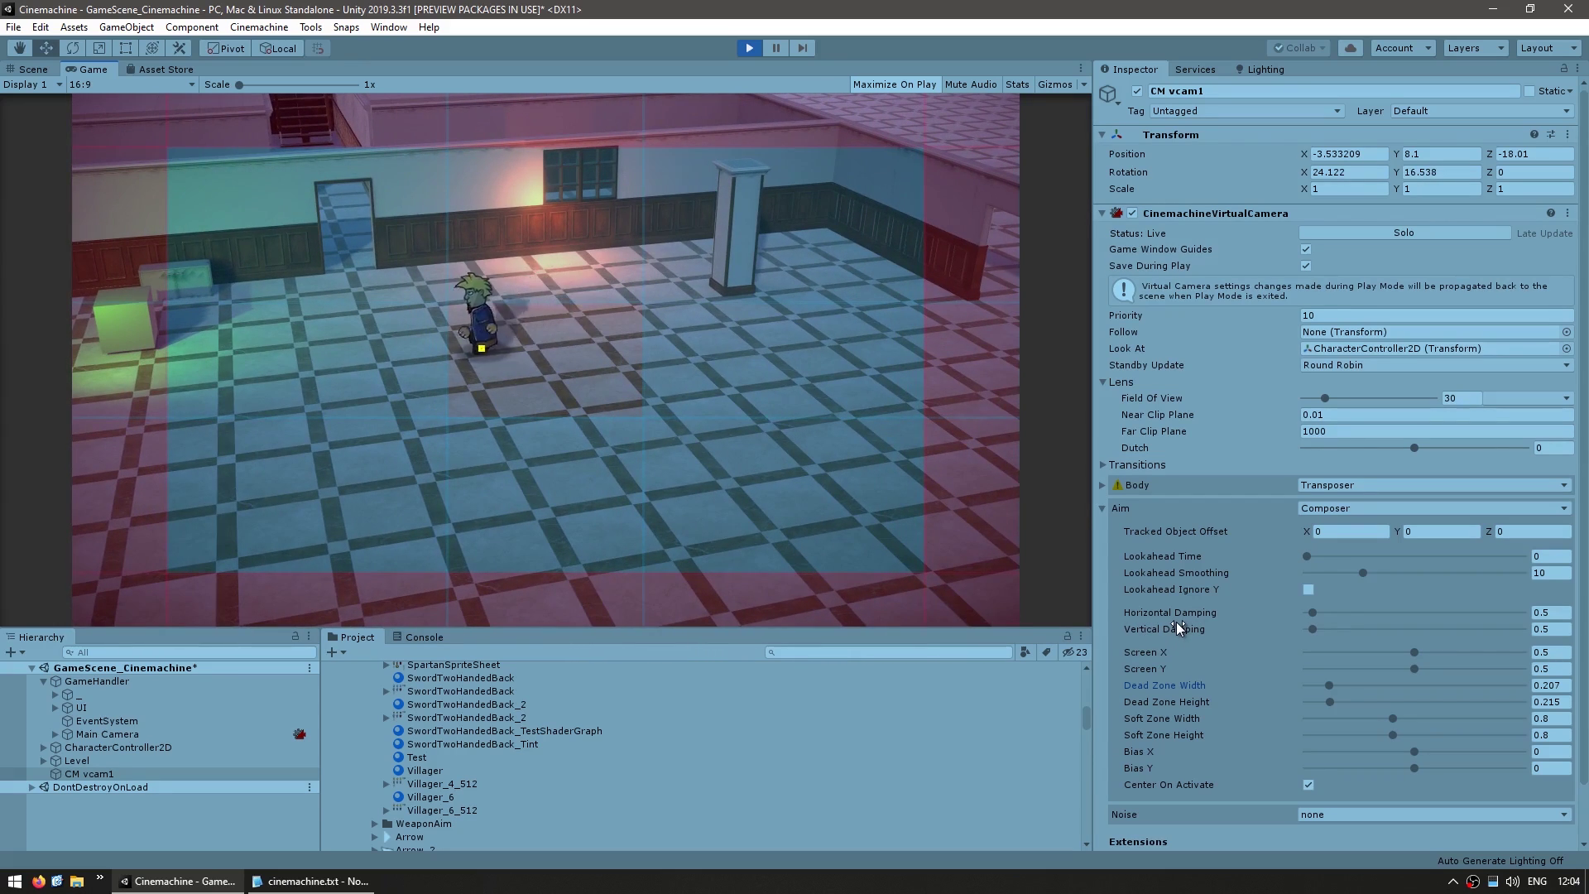
Raise CM vcam1's Aim Horizontal Damping to about 9.24 and walk the character sideways to test it.
drag(1329, 613, 1407, 613)
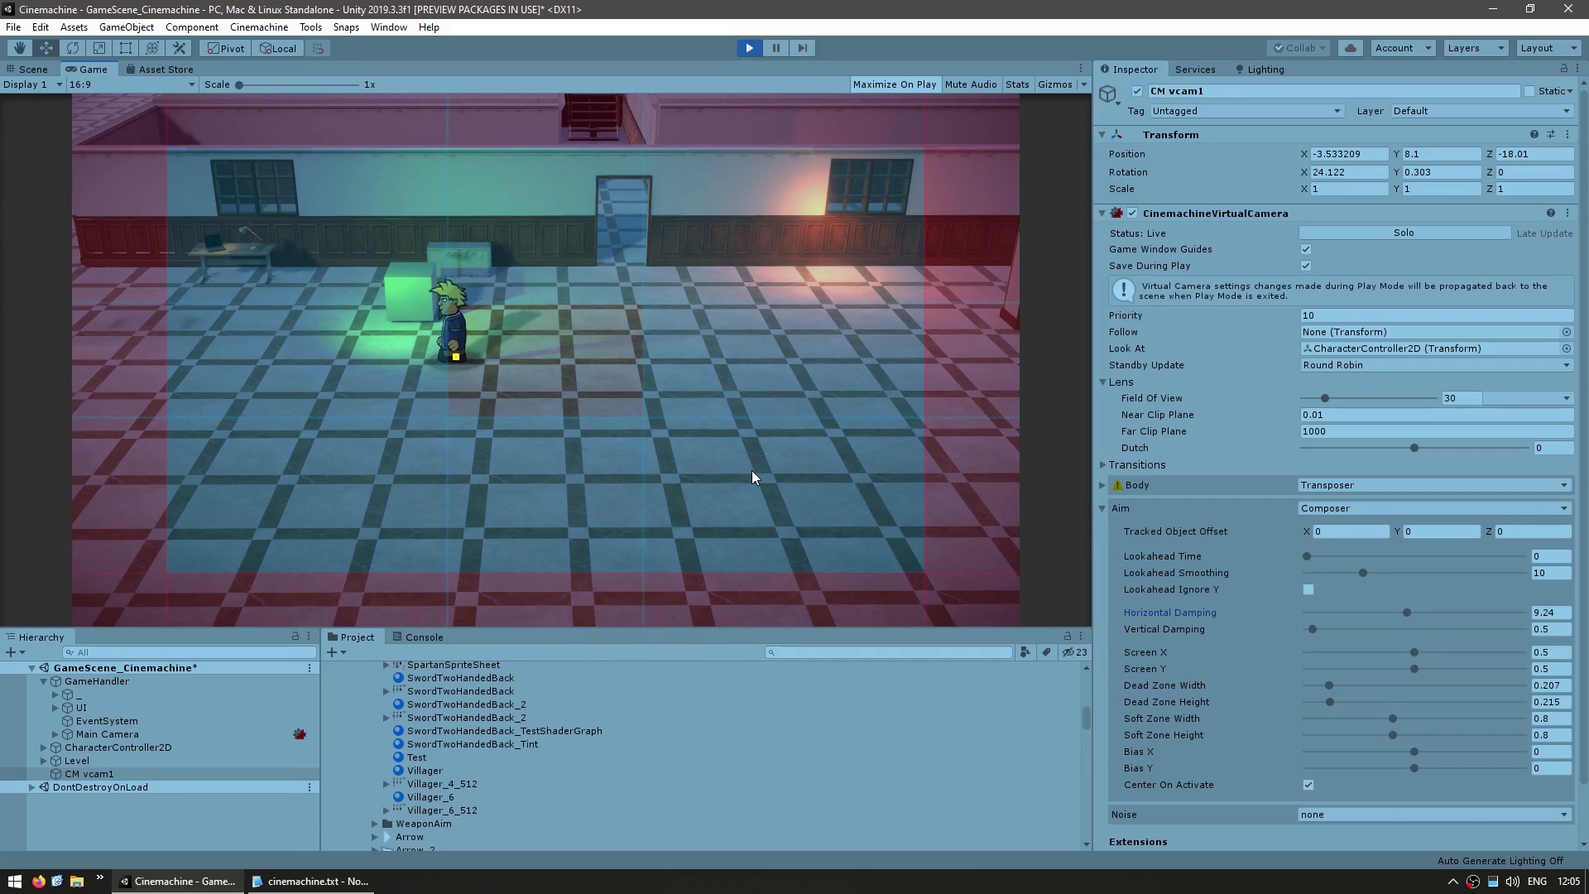
key(d)
key(a)
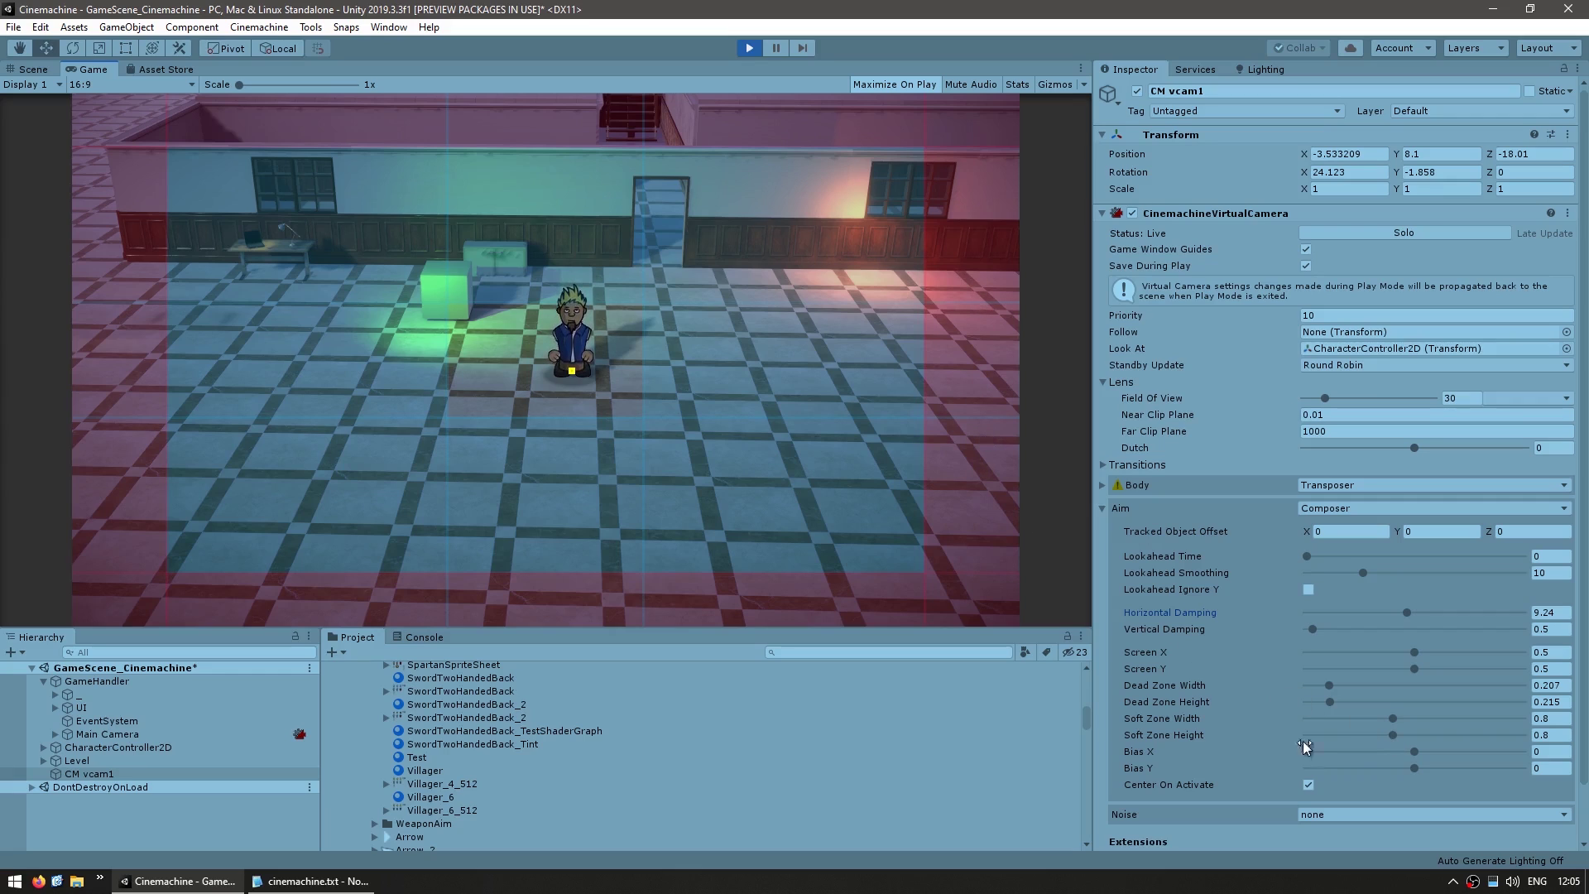
Narrow CM vcam1's Aim Soft Zone Width to about 0.52 and walk the character right and left past its edges.
drag(1393, 717, 1362, 717)
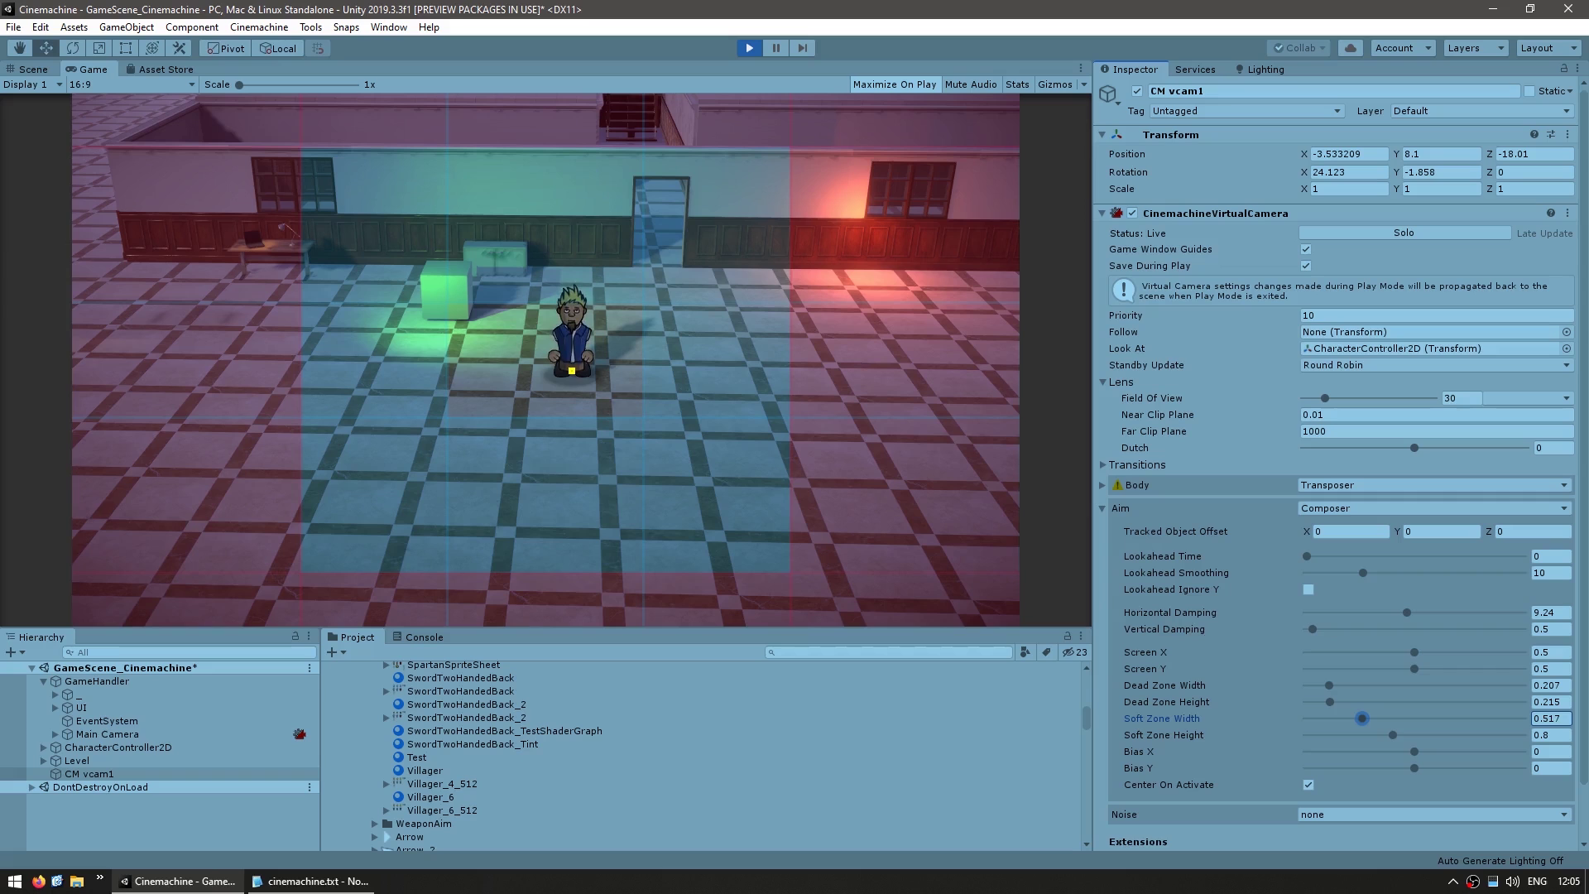
click(909, 415)
key(d)
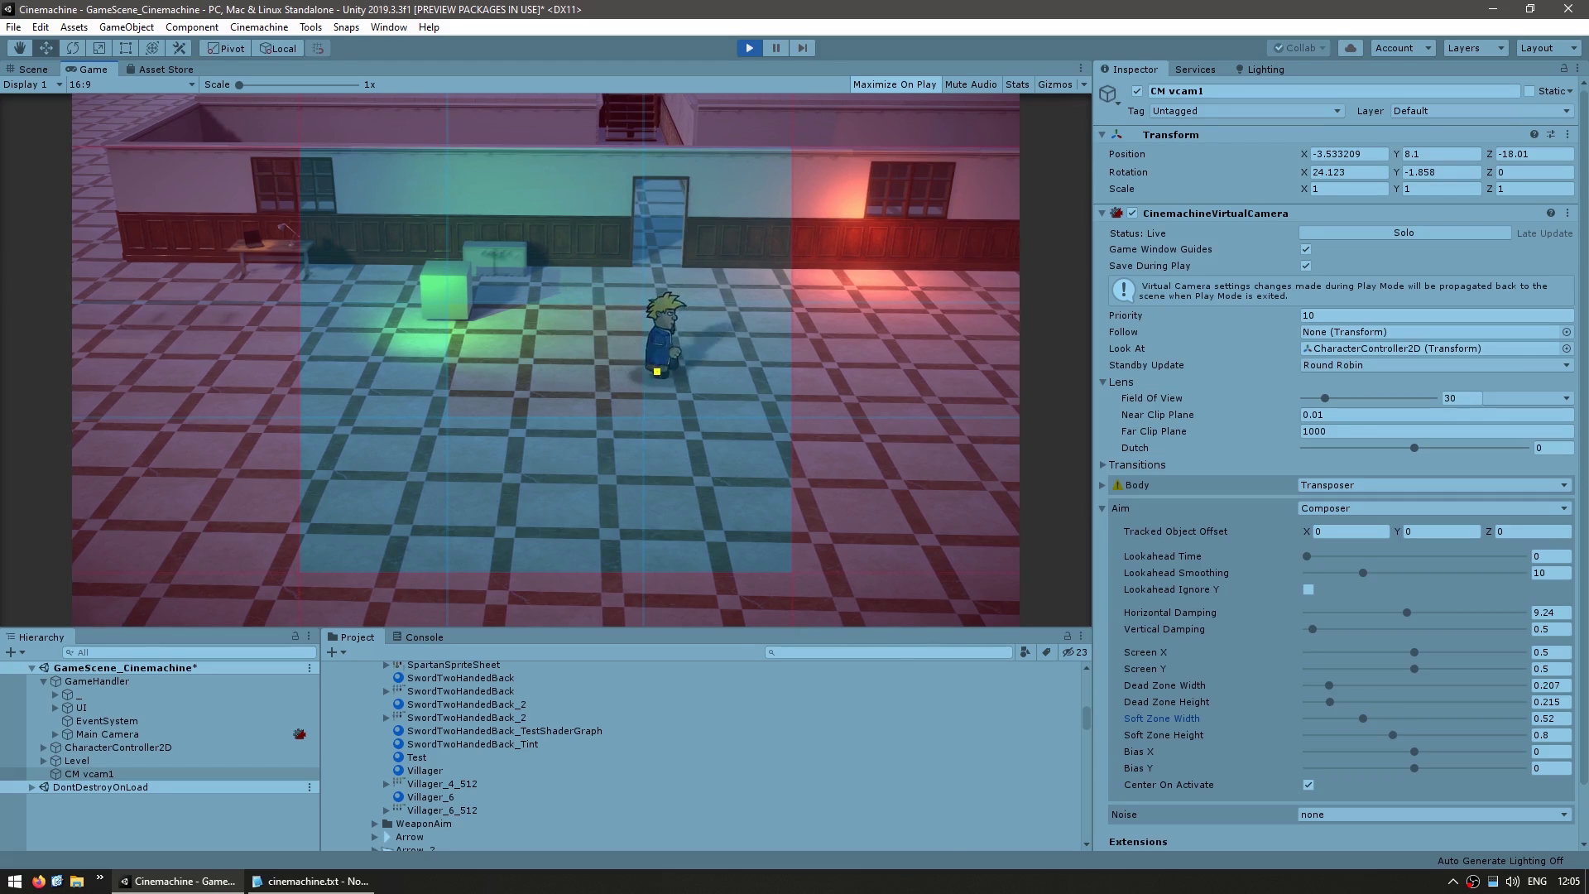
key(a)
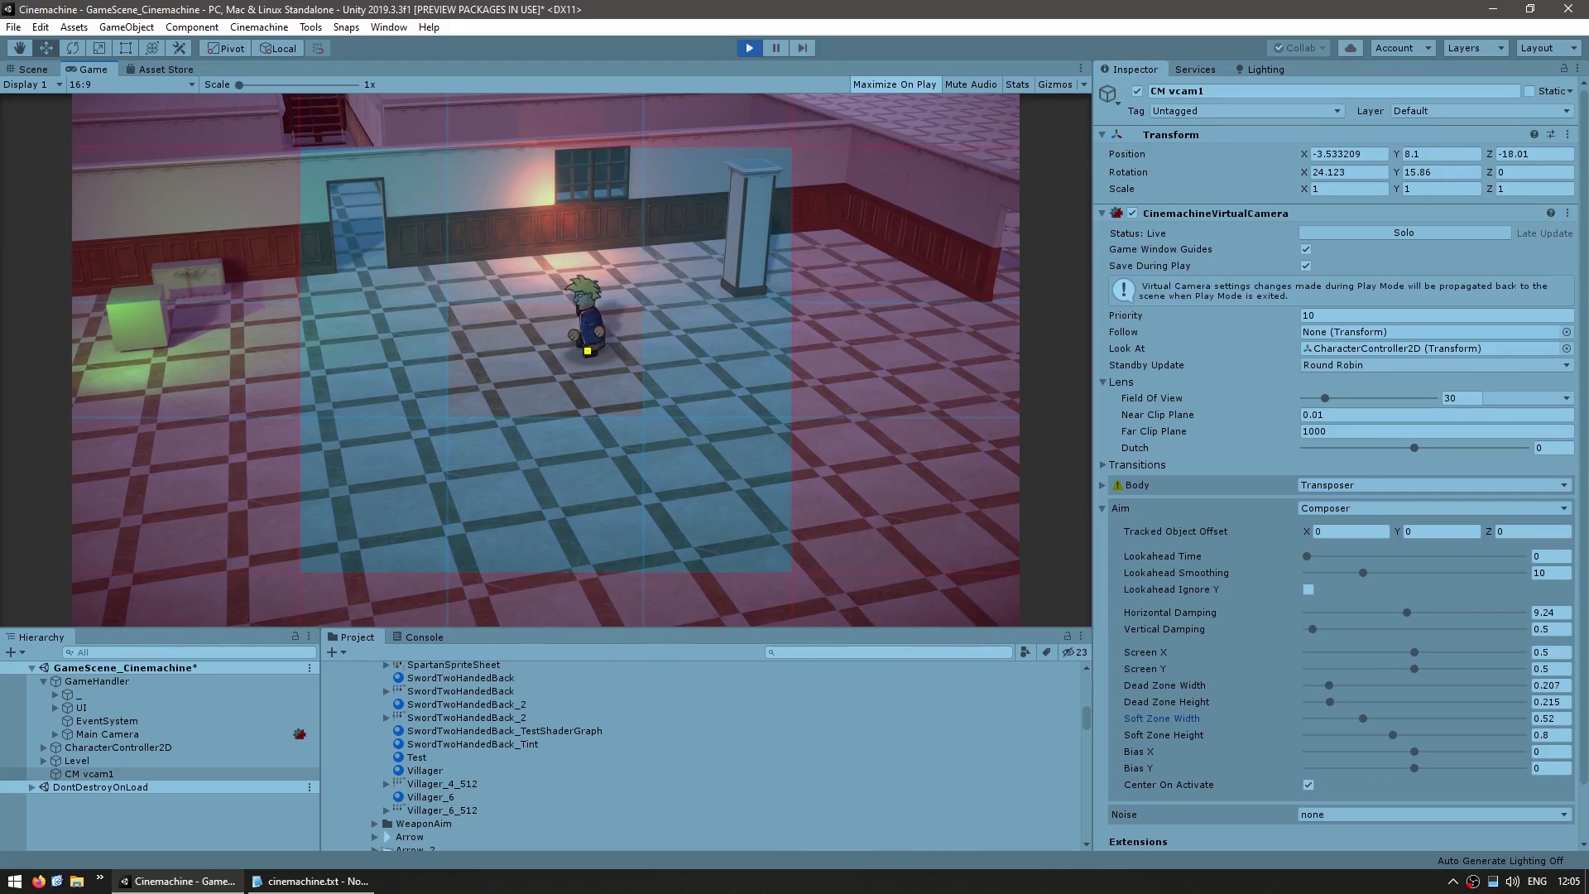
key(d)
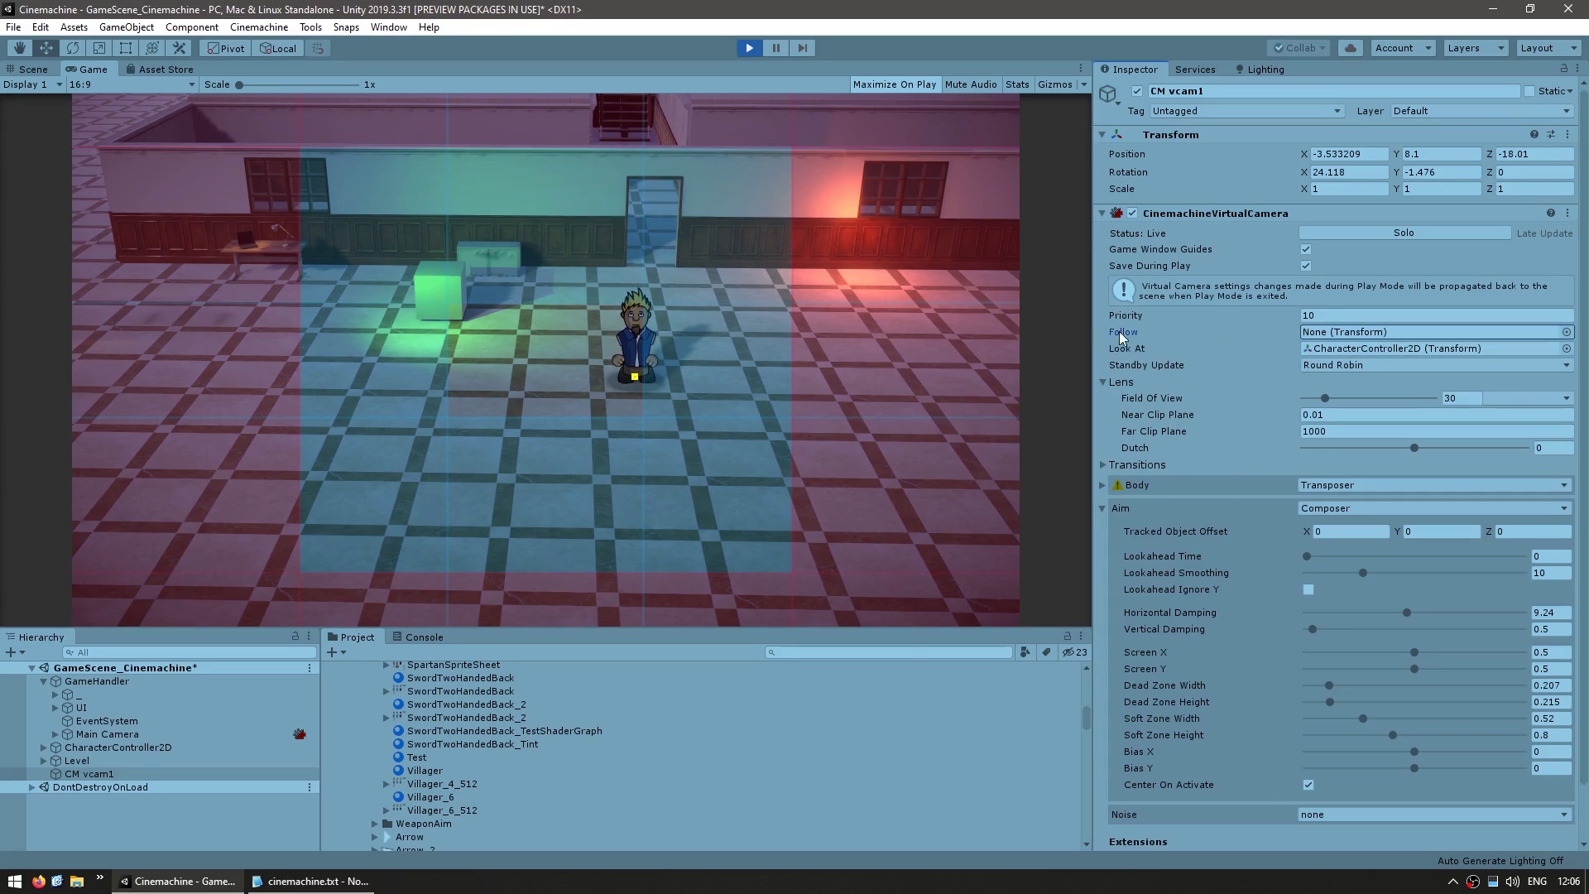
Assign CharacterController2D as CM vcam1's Follow target and set the Body Follow Offset to about Y 10.77, Z -19.09.
click(1133, 486)
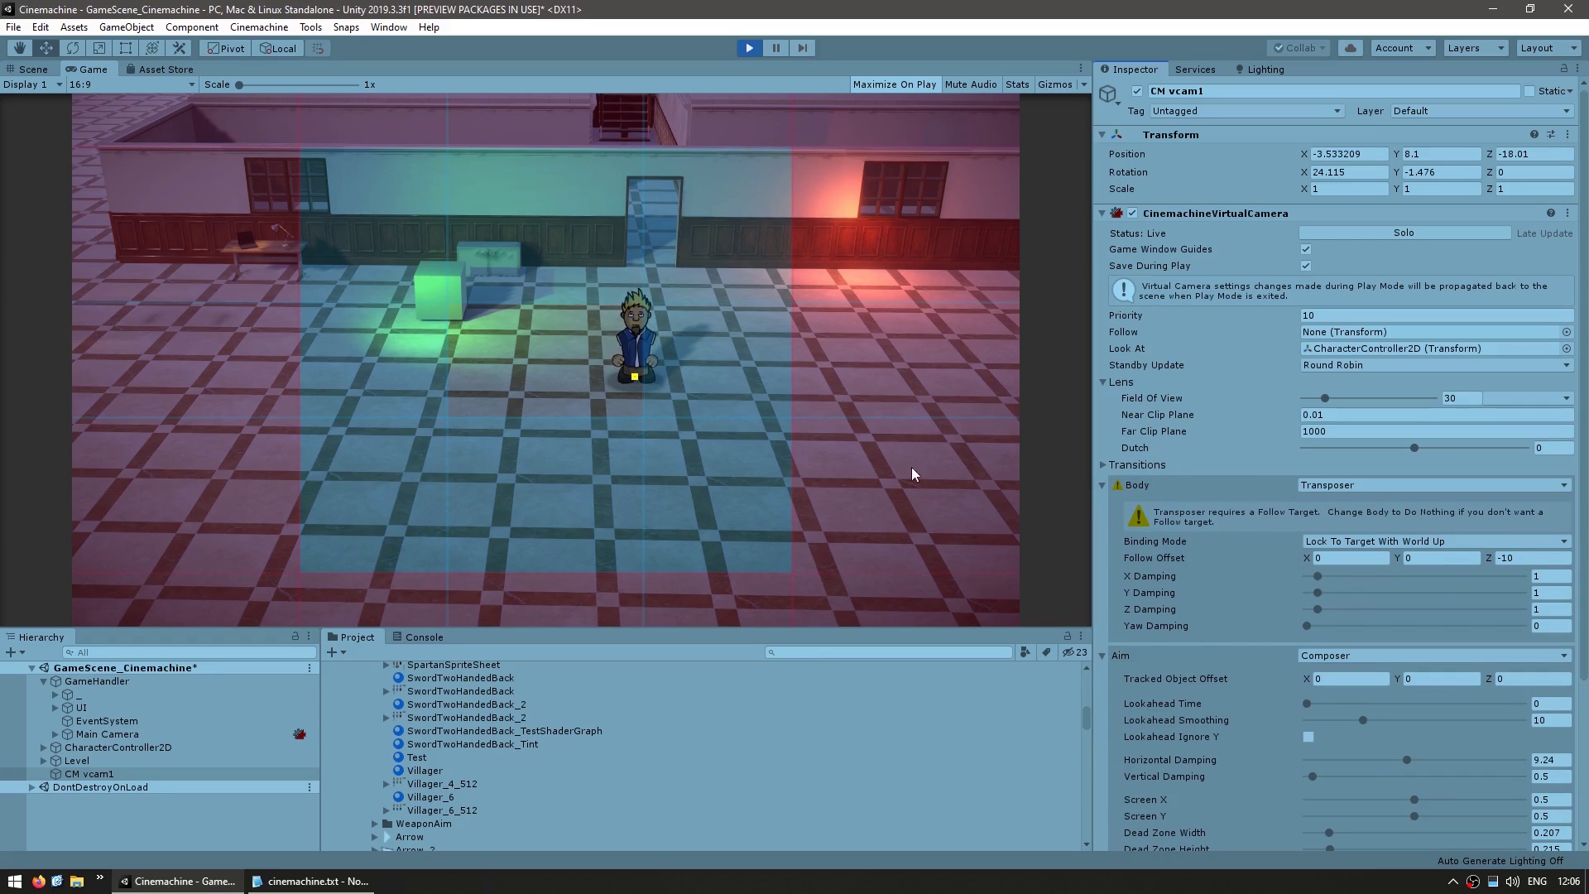
drag(116, 747, 1331, 333)
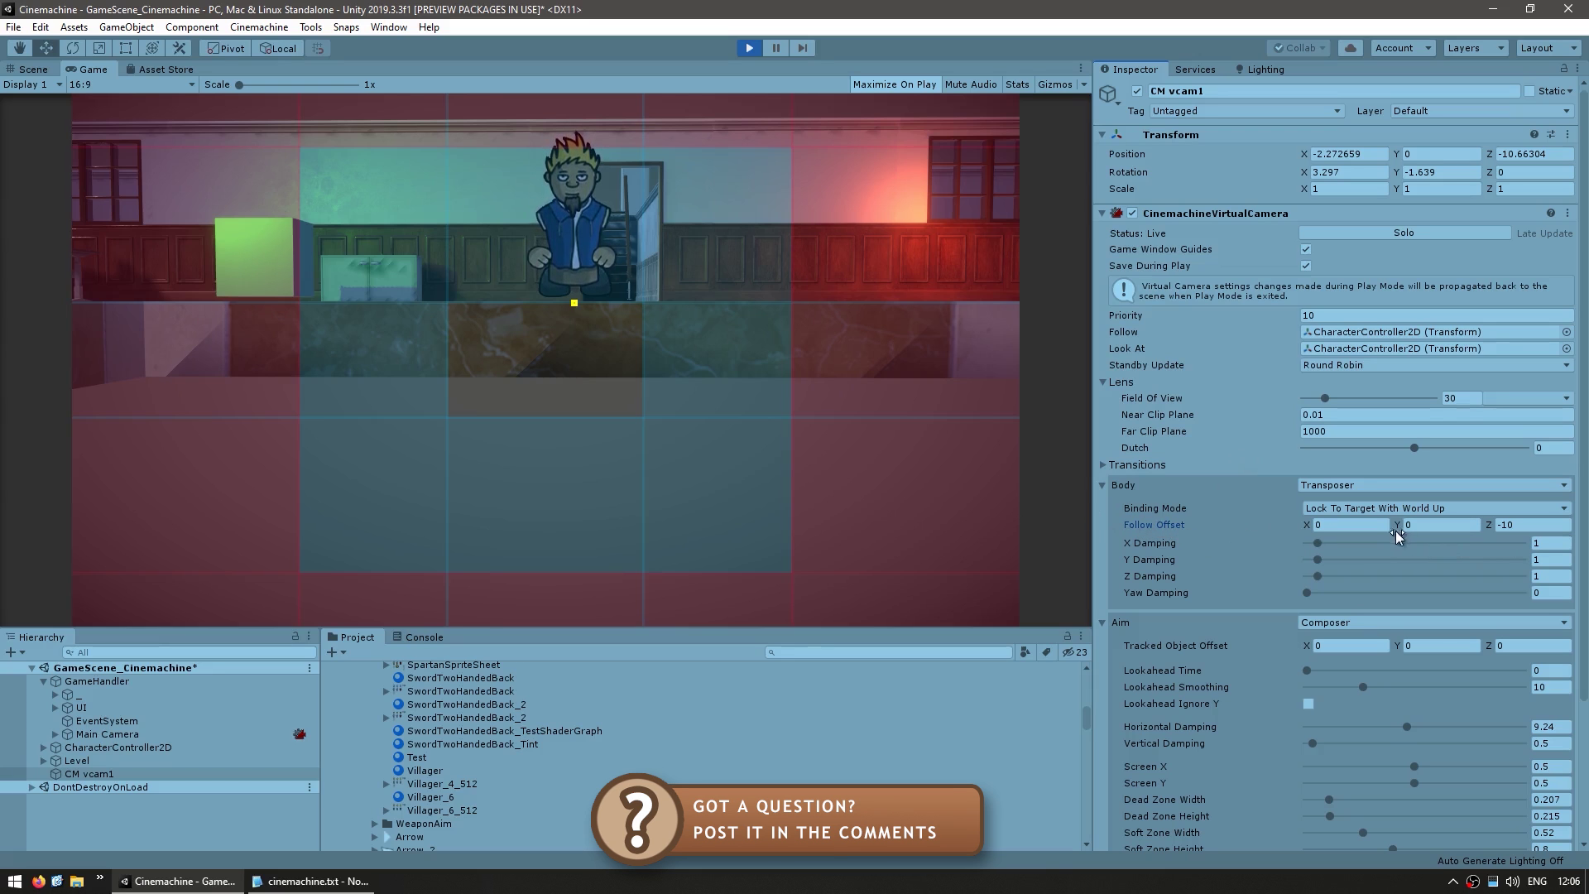
drag(1397, 525, 1296, 510)
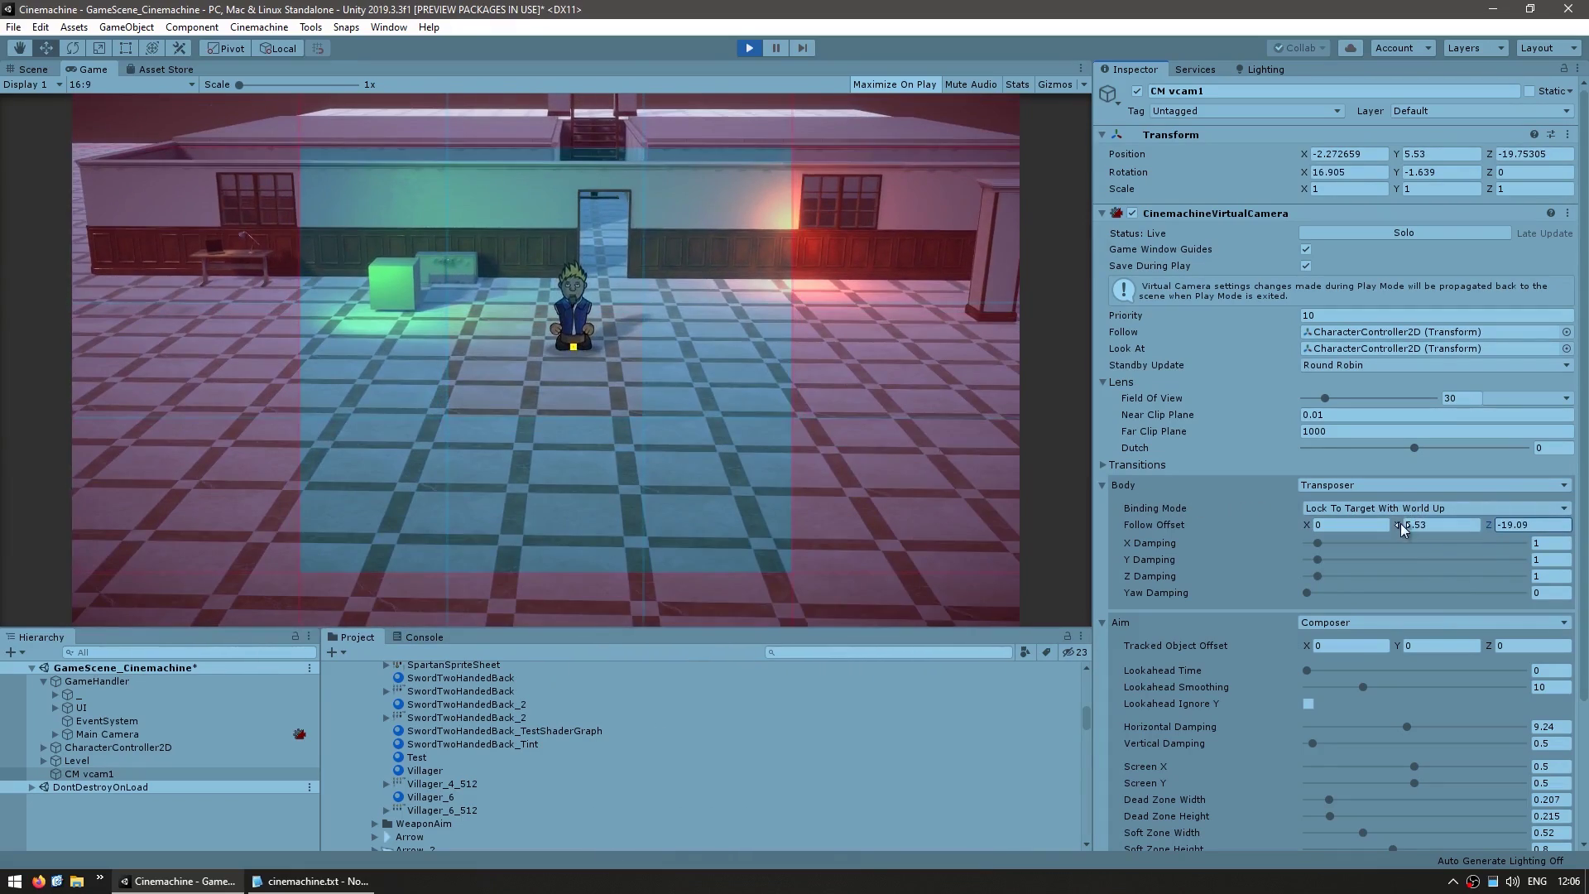
drag(1404, 530, 1184, 501)
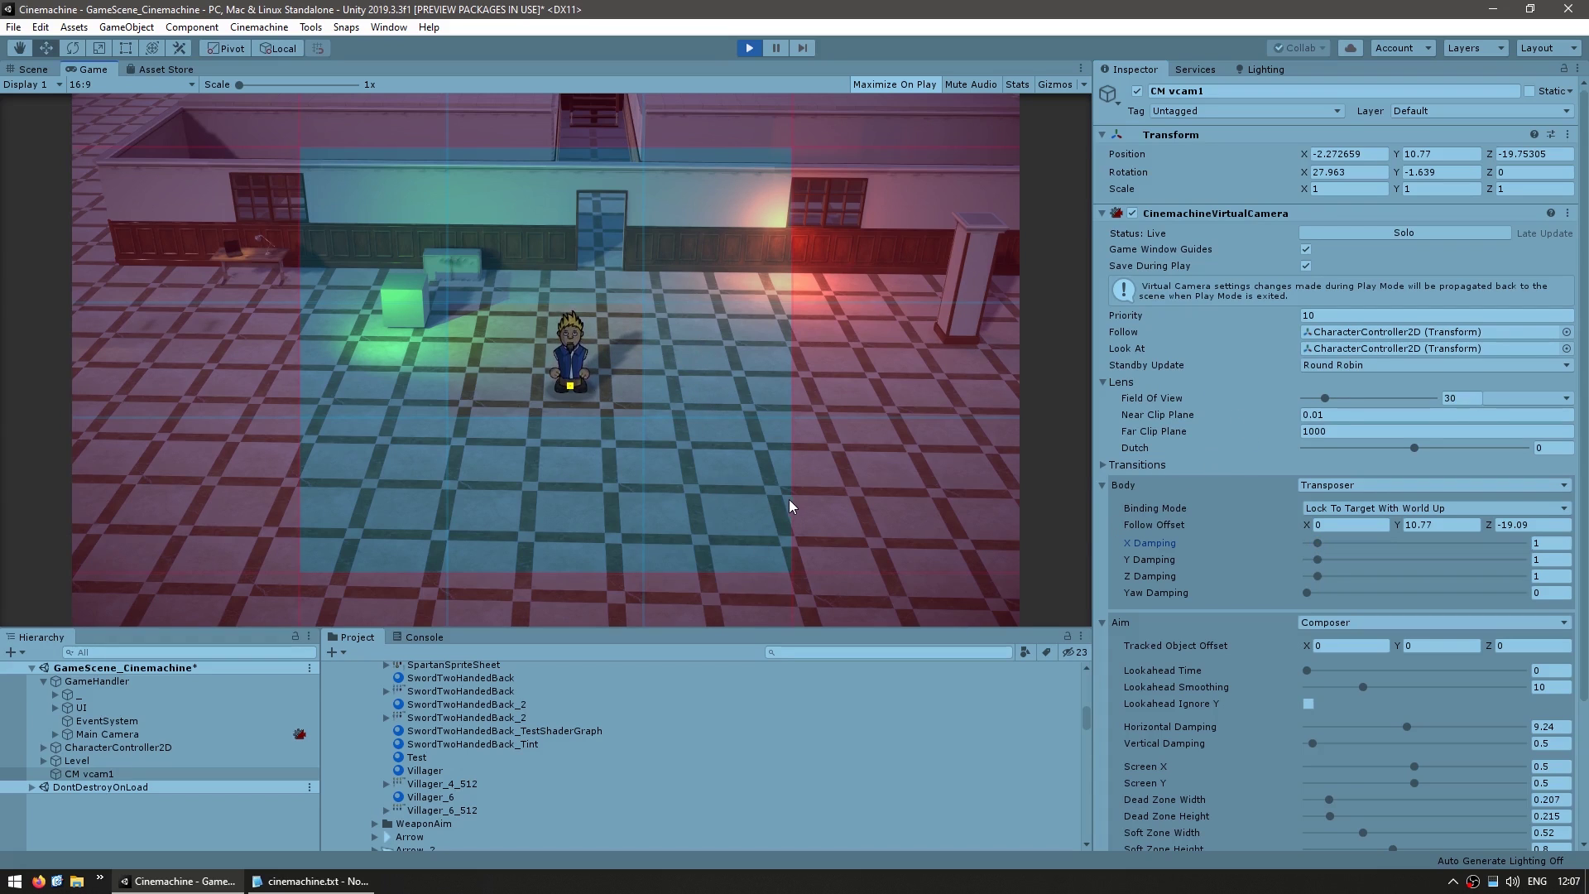
Walk the character left, right and toward the back wall to test the camera's follow movement.
key(a)
key(d)
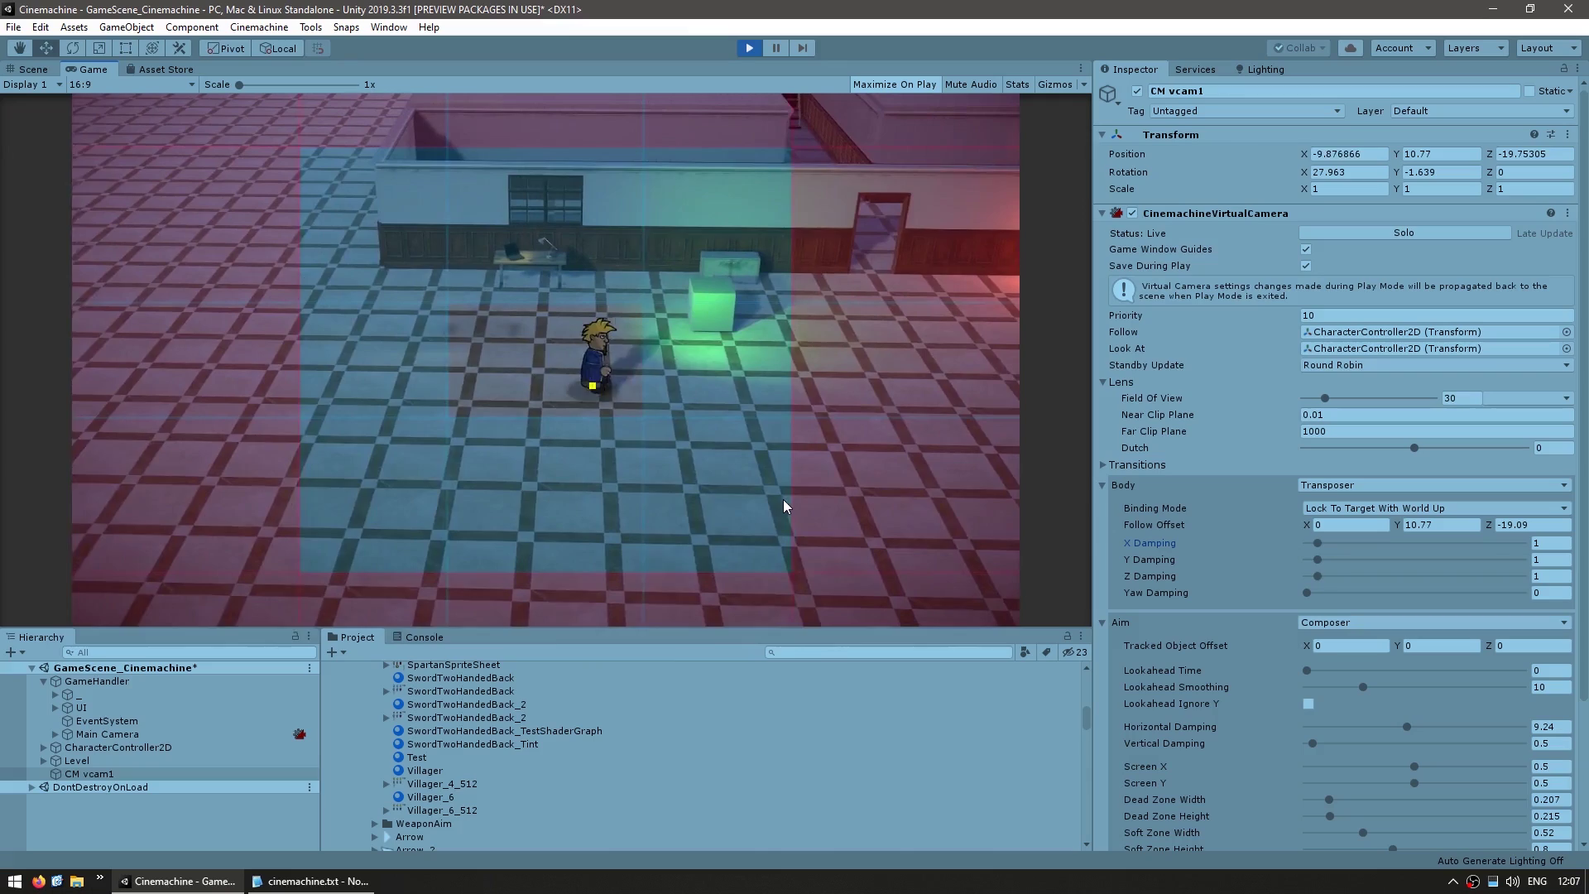
key(w)
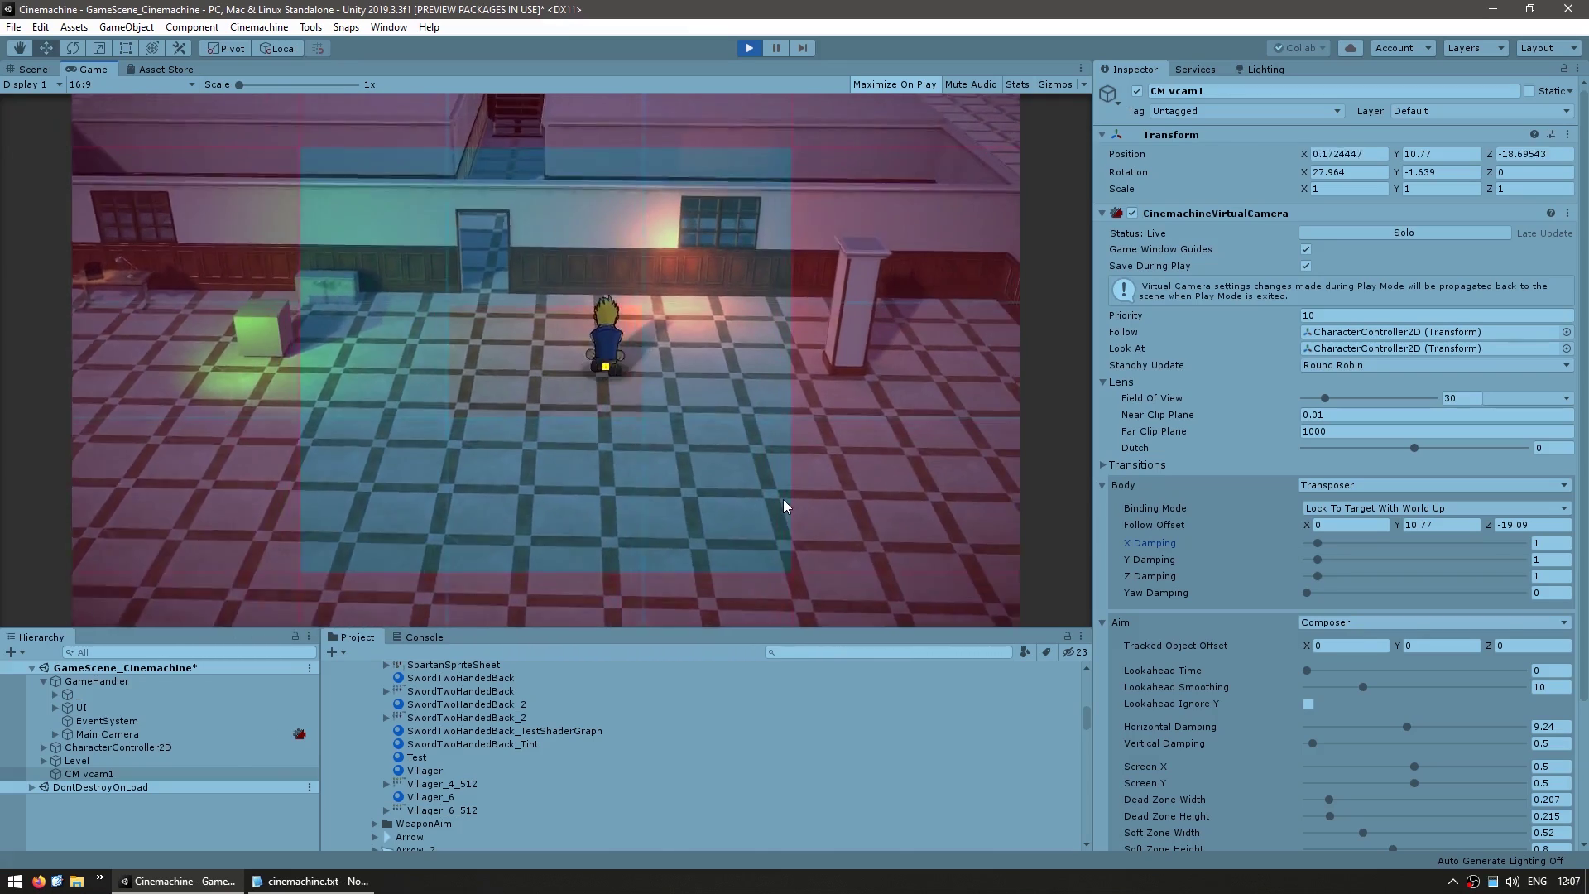
Walk the character toward the front and left to check how the camera follows.
key(s)
key(a)
key(s)
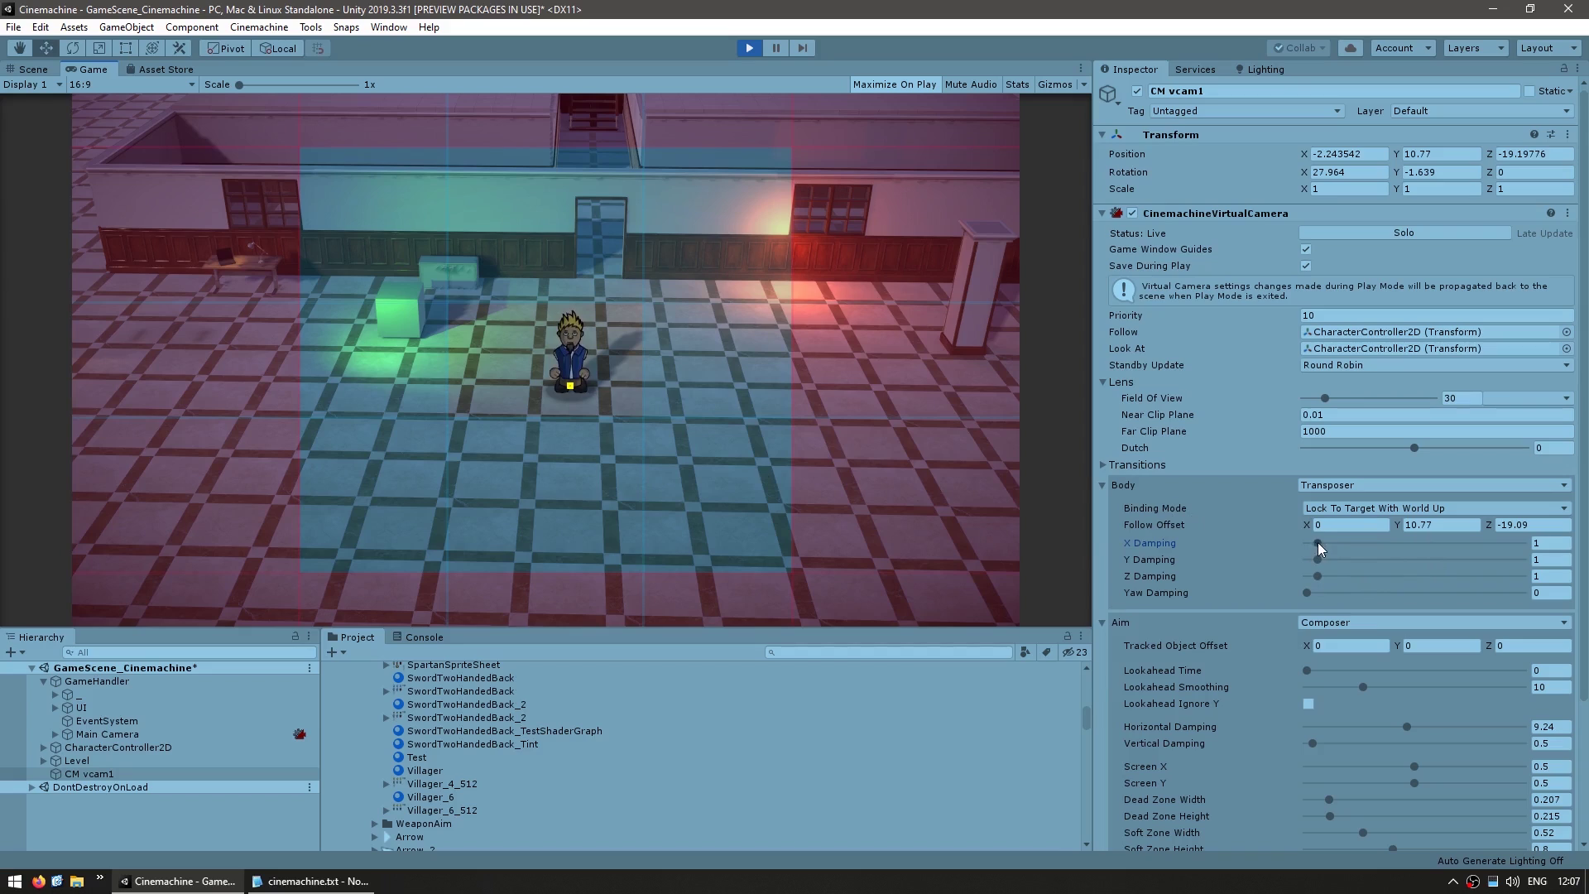
Set CM vcam1's Body damping to about X 4.07, Y 3.76, Z 3.38 and Aim Horizontal Damping to 0.89, testing with sideways walks.
drag(1318, 543, 1346, 578)
drag(1407, 725, 1317, 726)
click(790, 431)
key(s)
key(d)
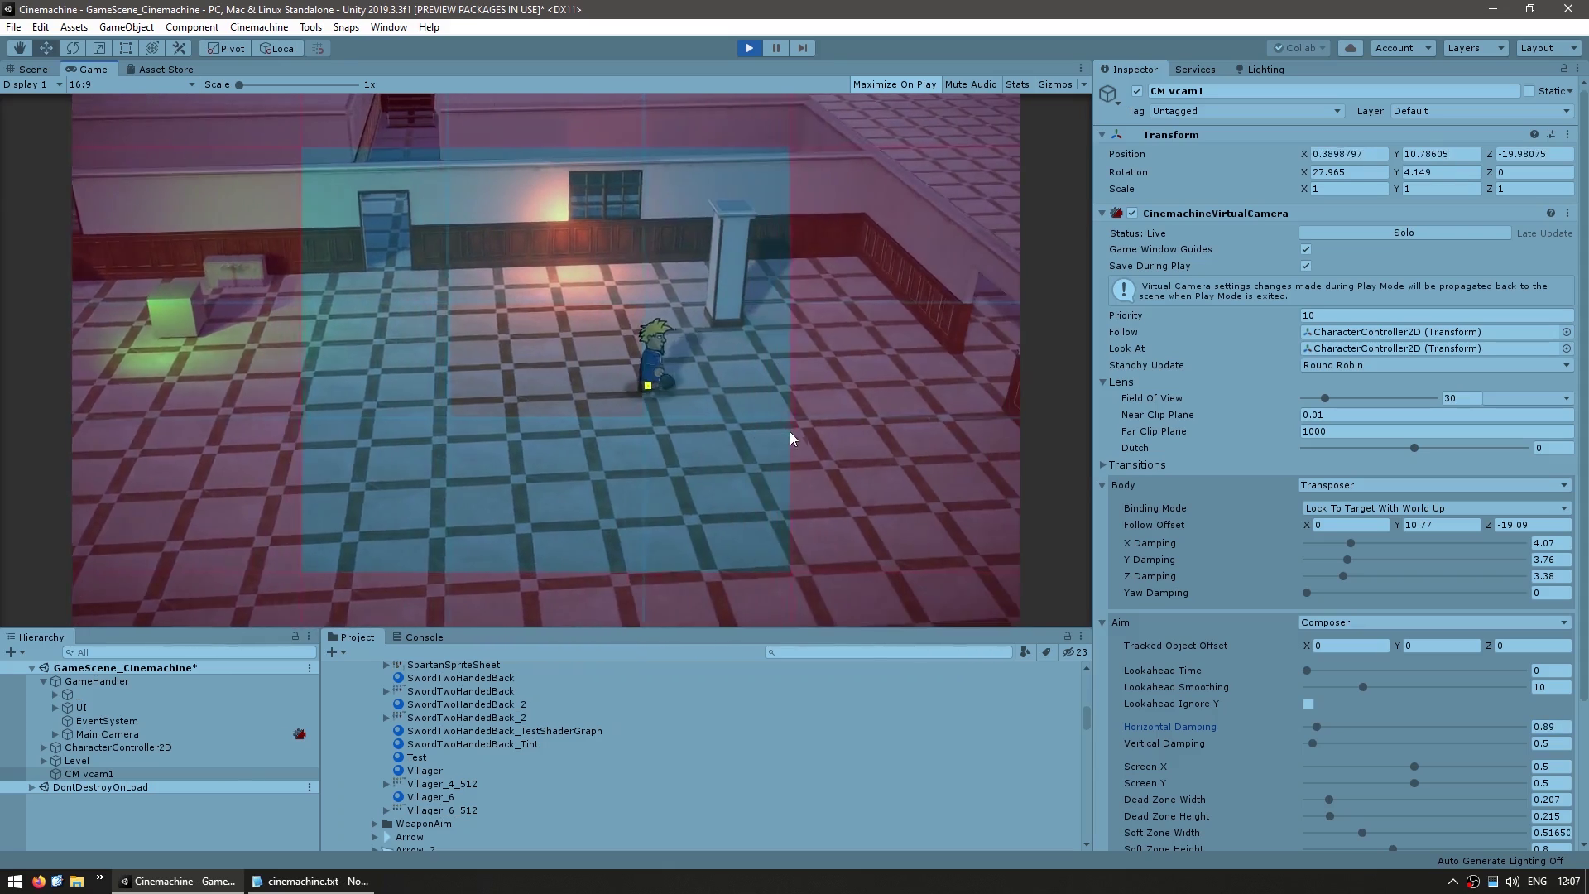
key(a)
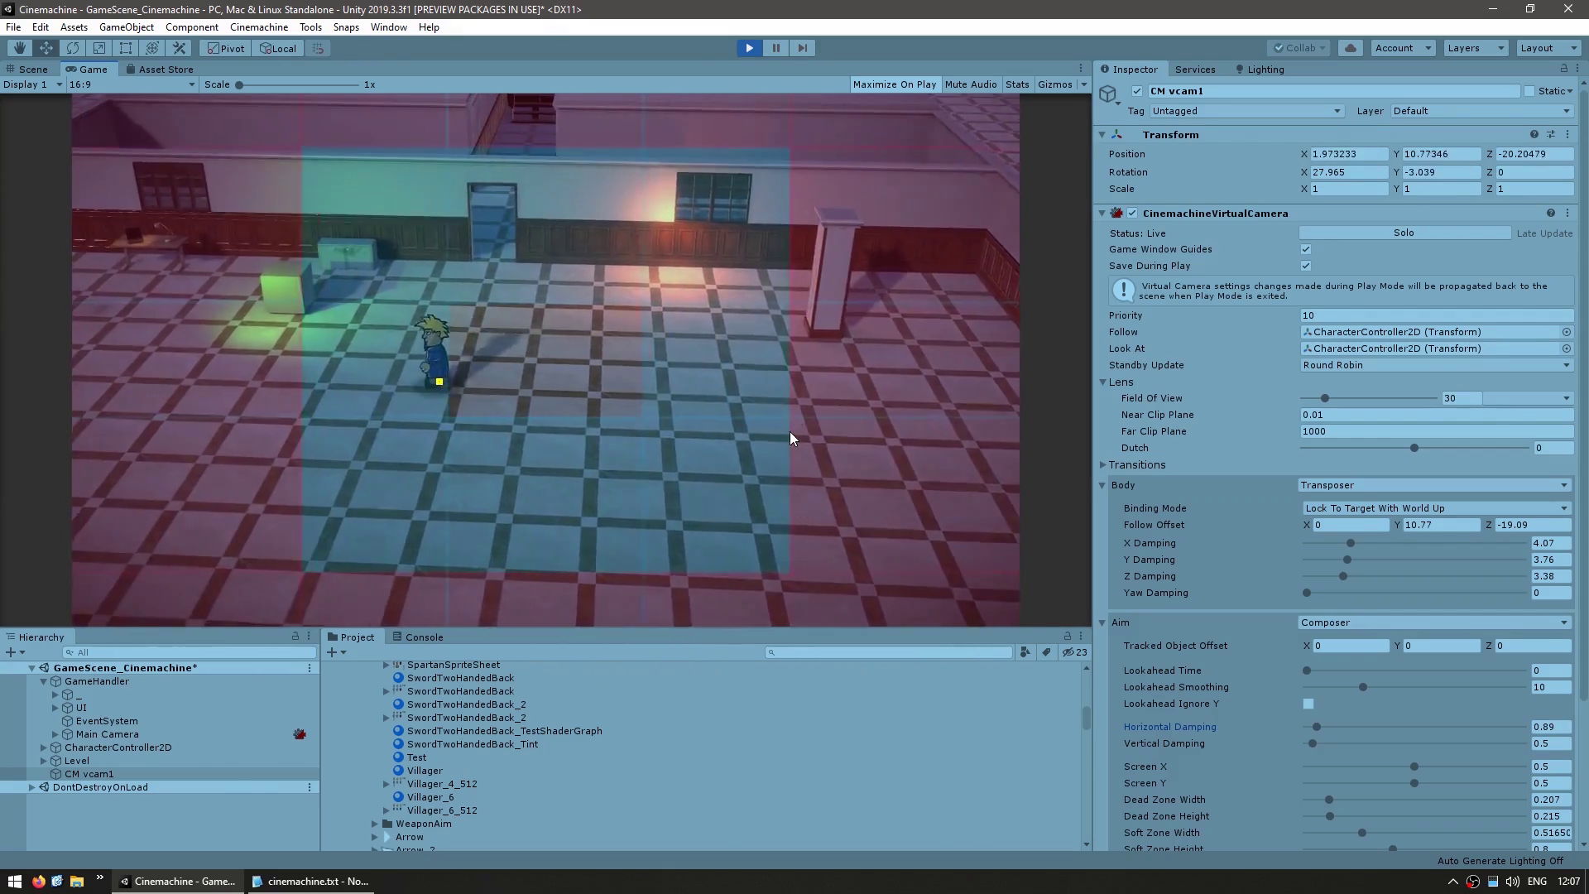
key(d)
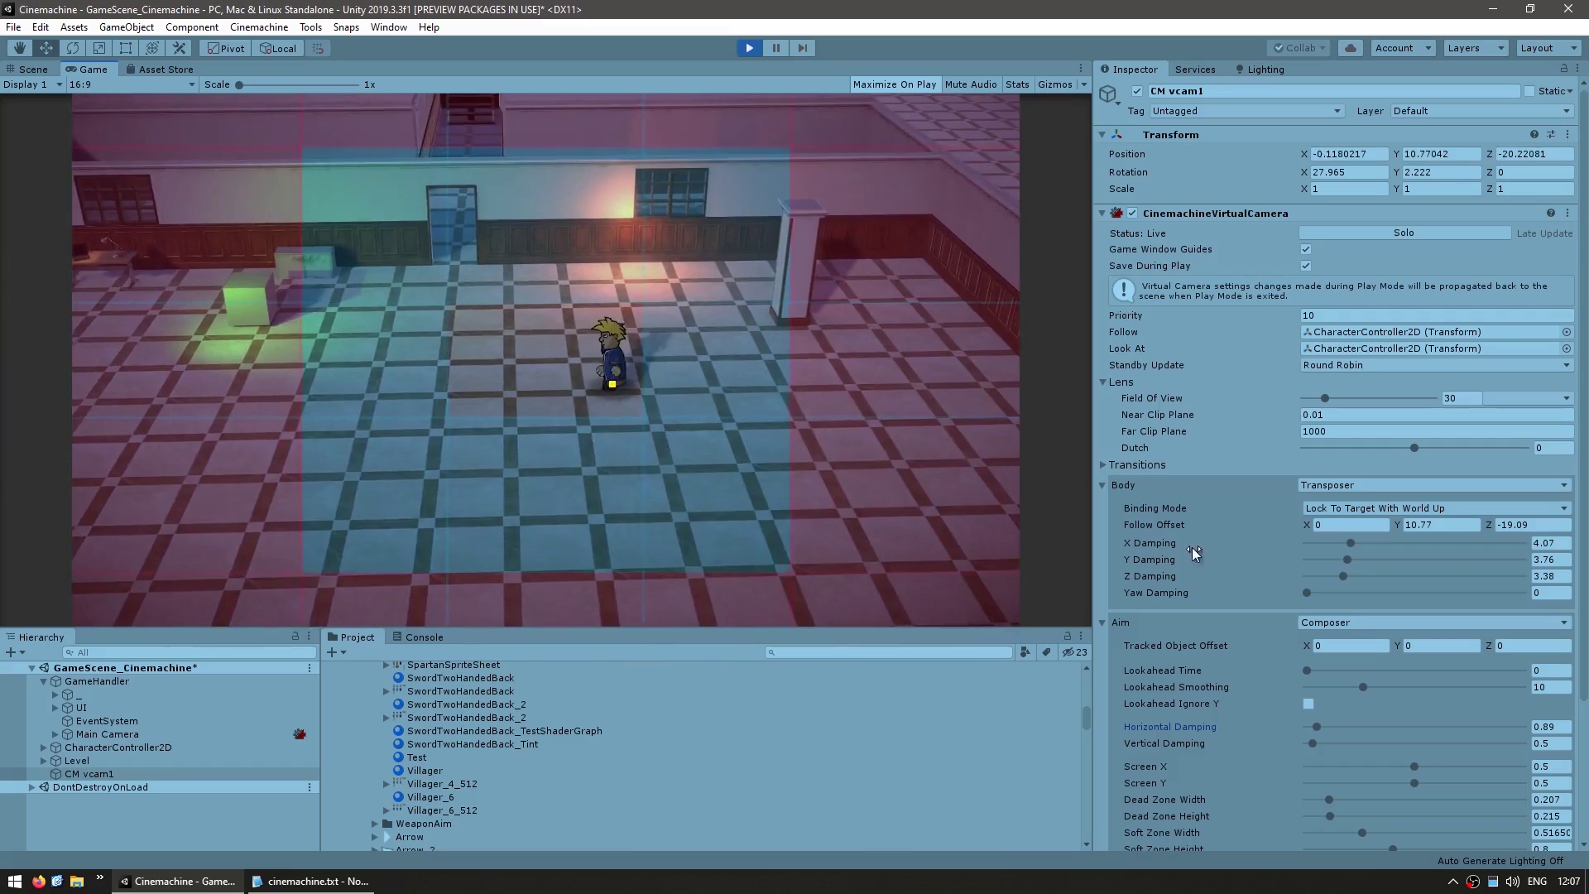
Raise CM vcam1's X Damping to about 13.18, set both Aim dead zones to 0, and walk the character around to test.
key(d)
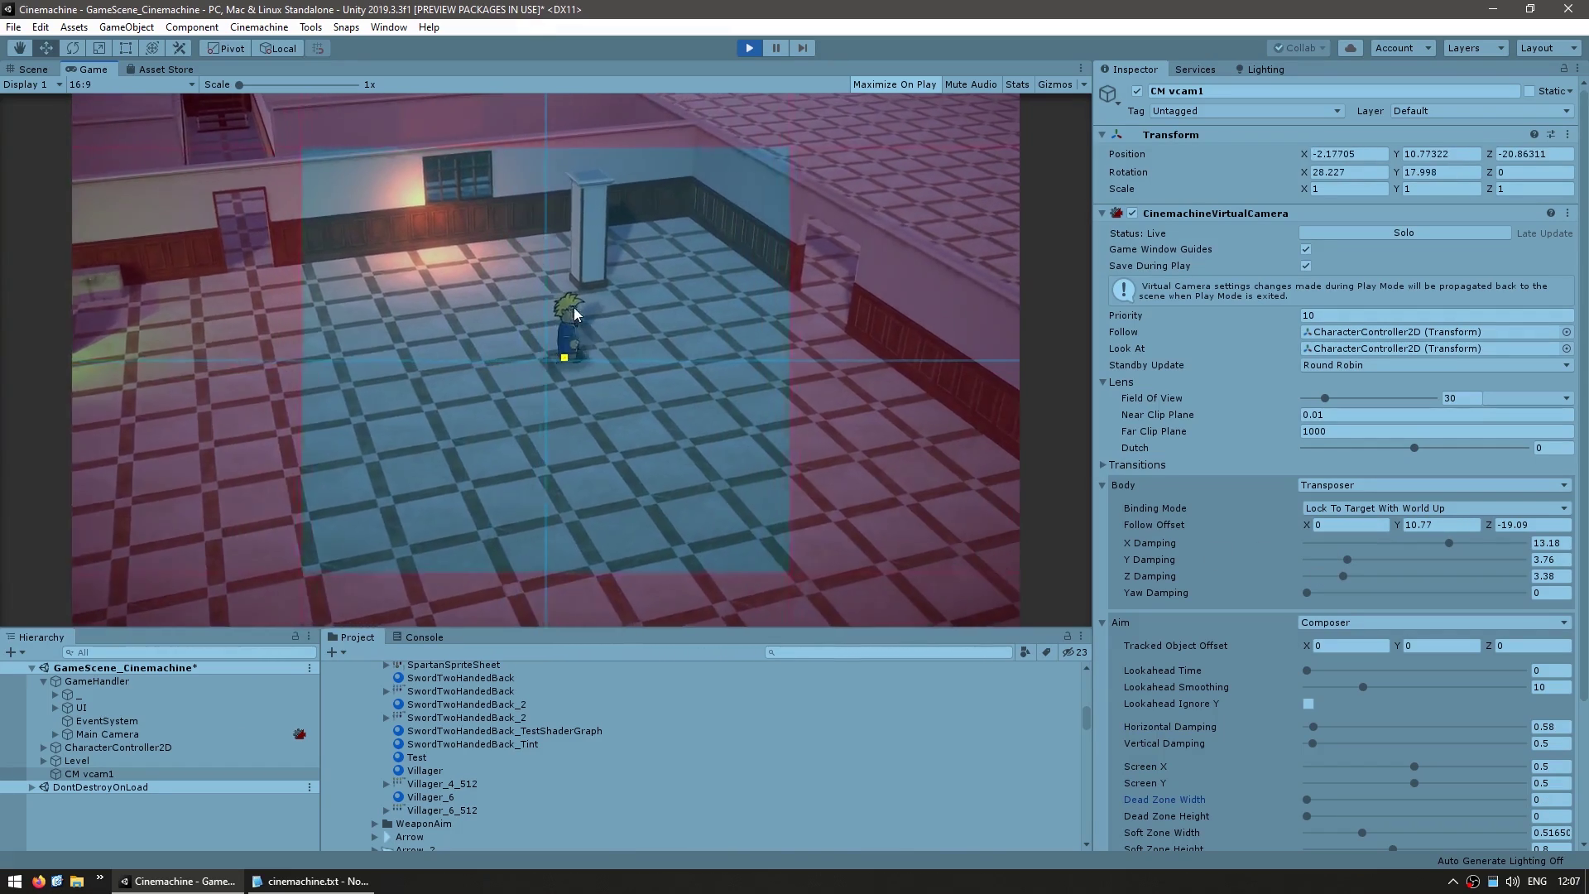
key(d)
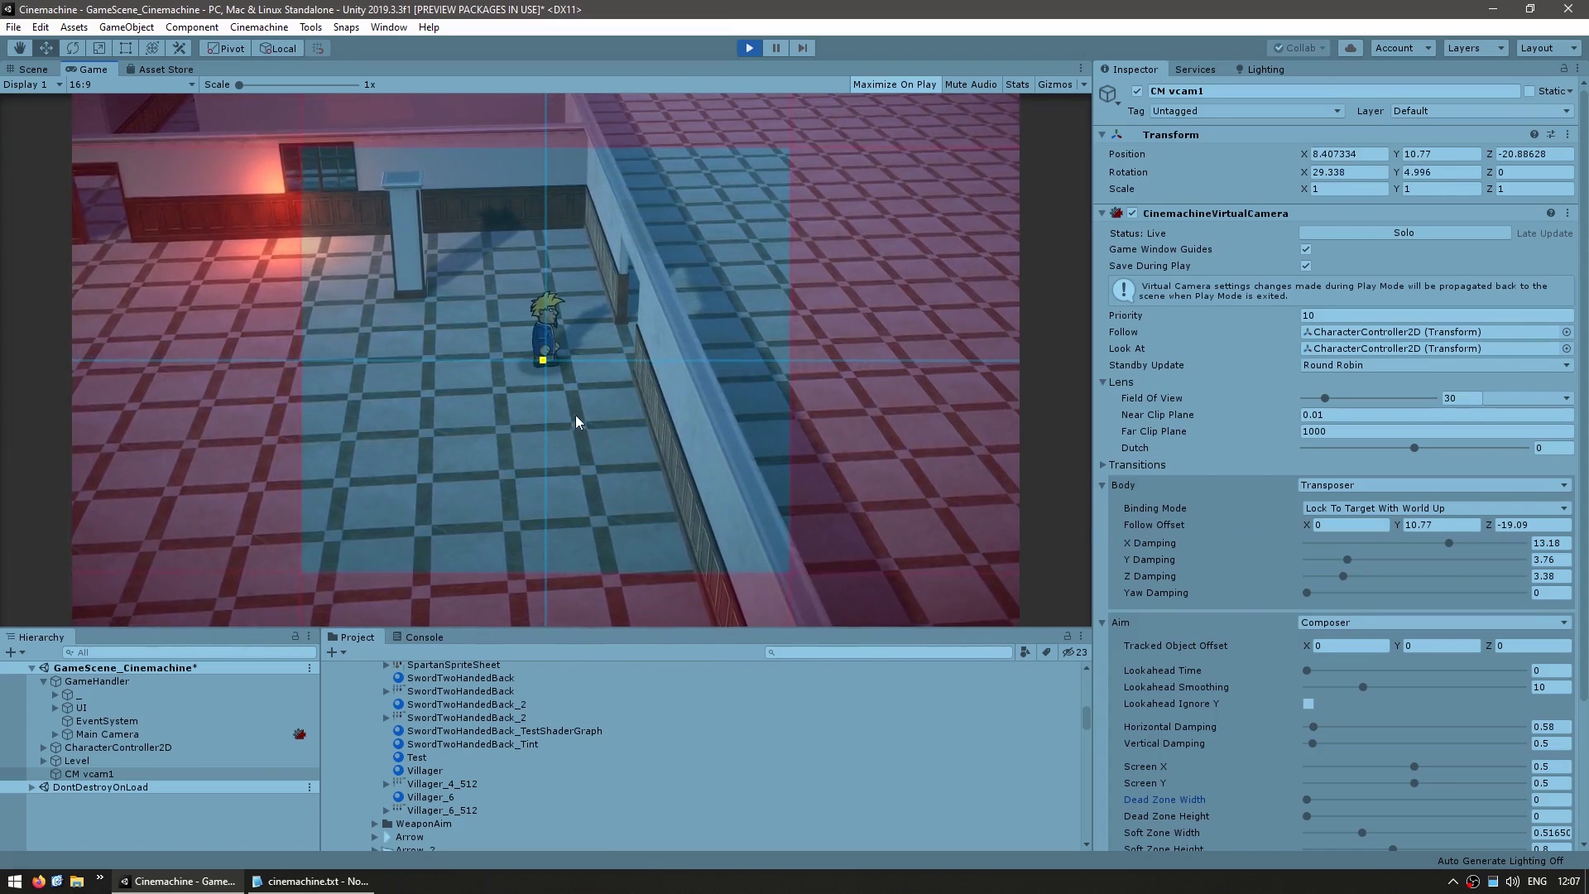
key(a)
key(w)
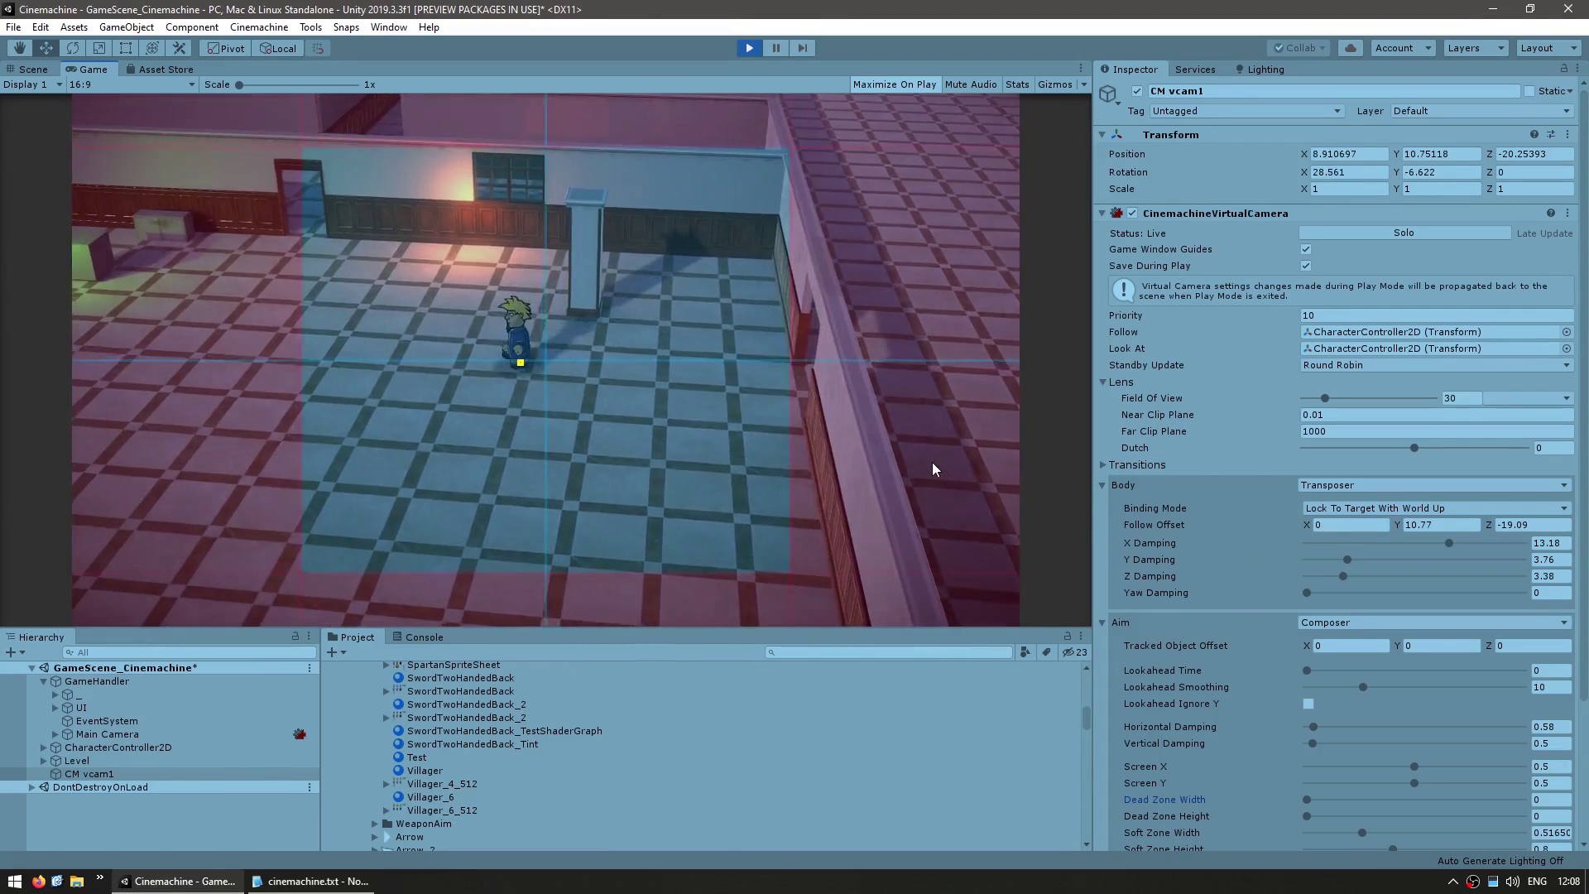
key(s)
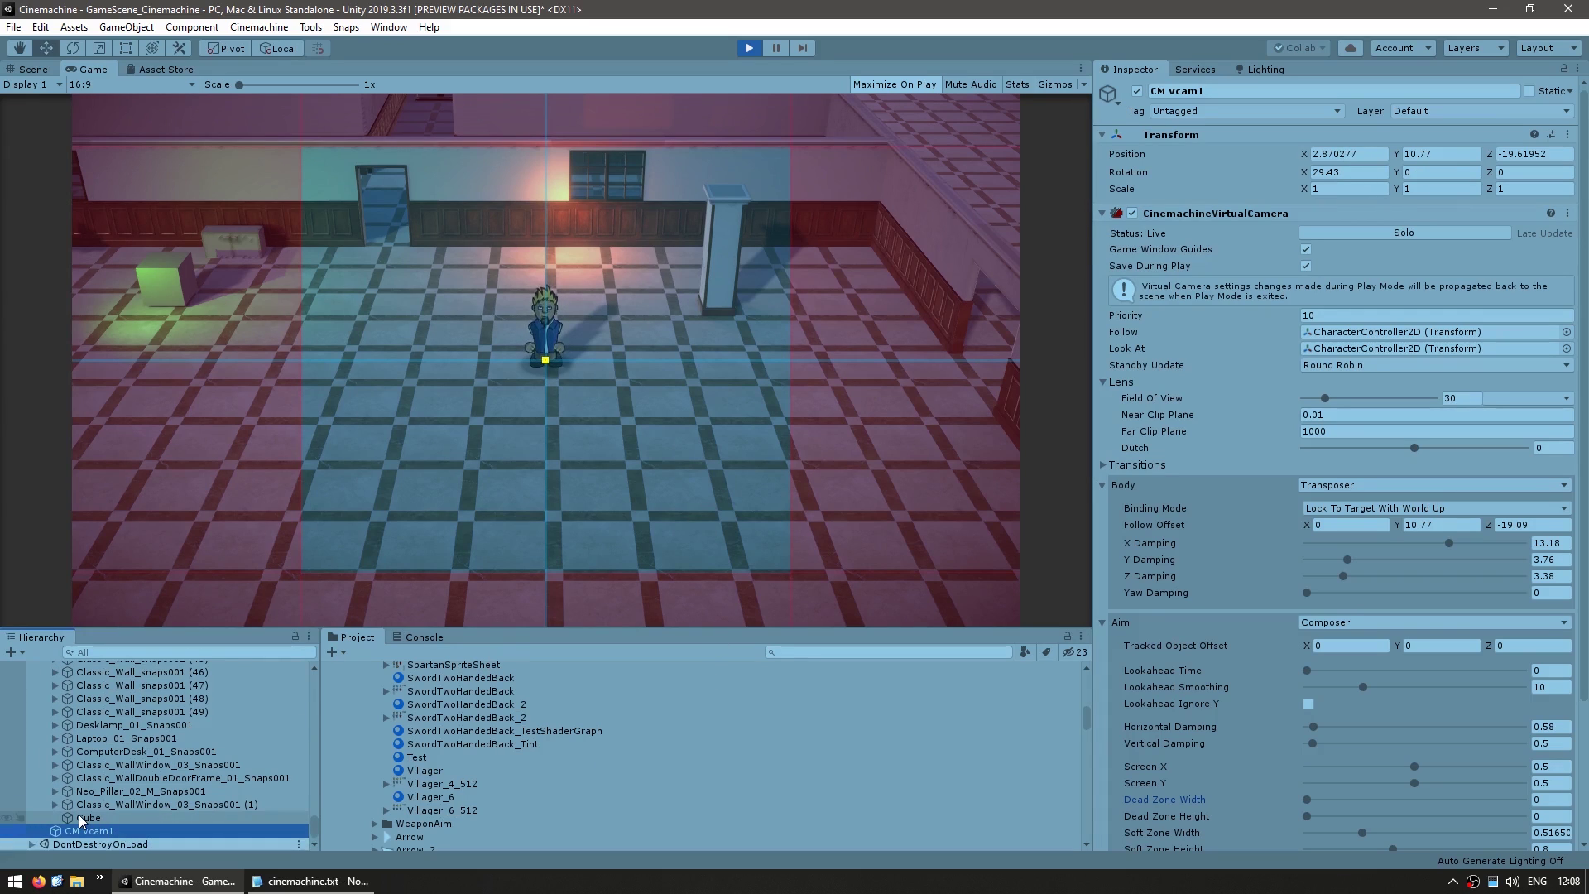
Assign the Cube as CM vcam1's Look At target and walk the character left and right to test it.
drag(82, 817, 1349, 350)
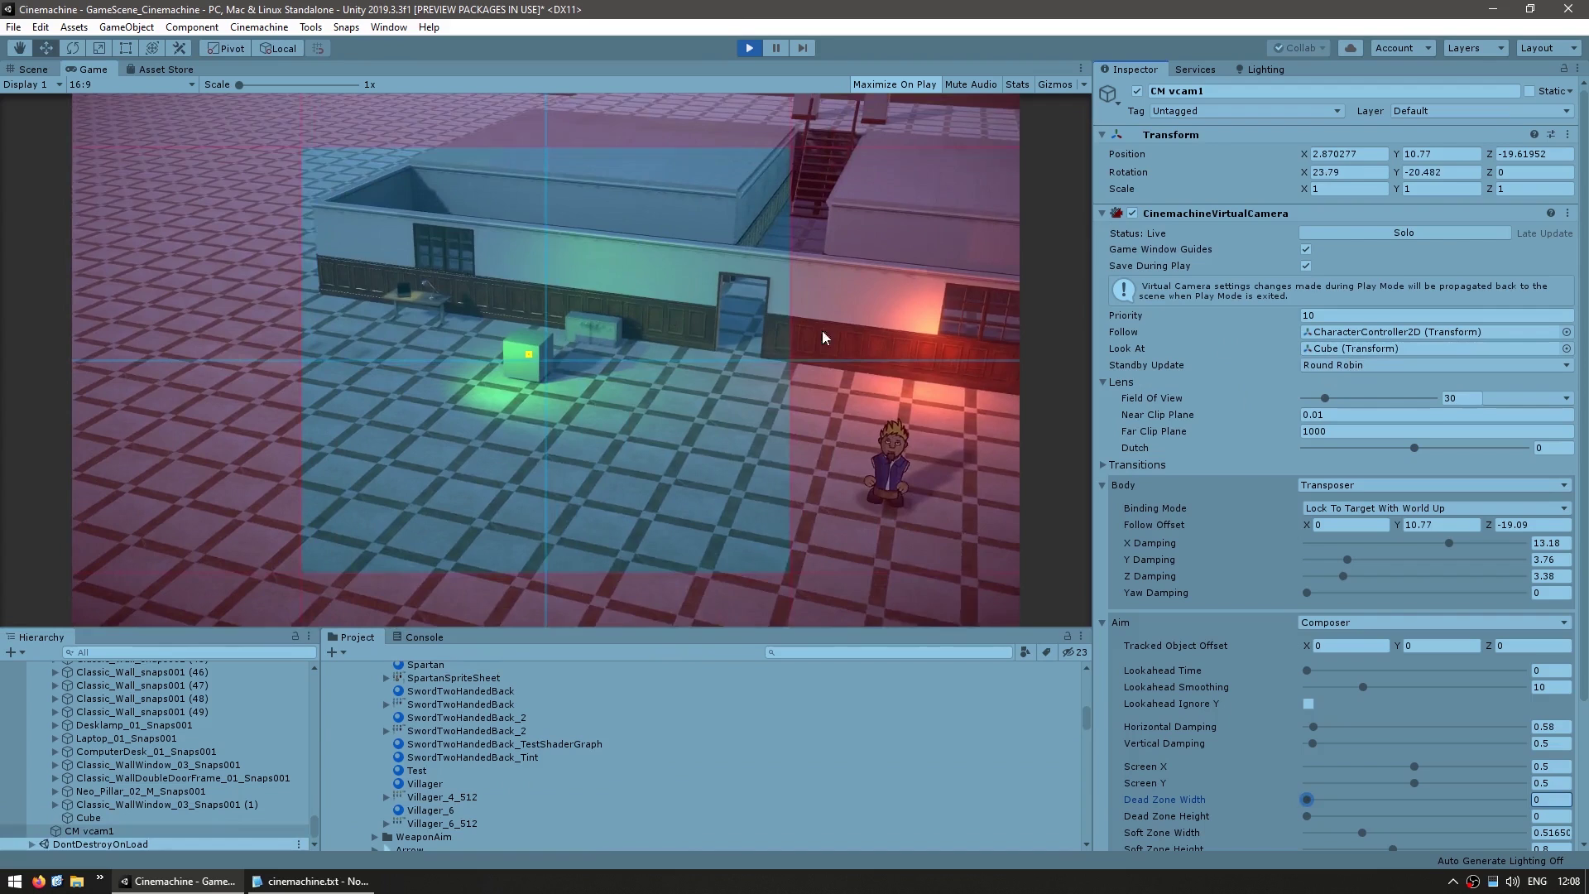
click(882, 532)
key(a)
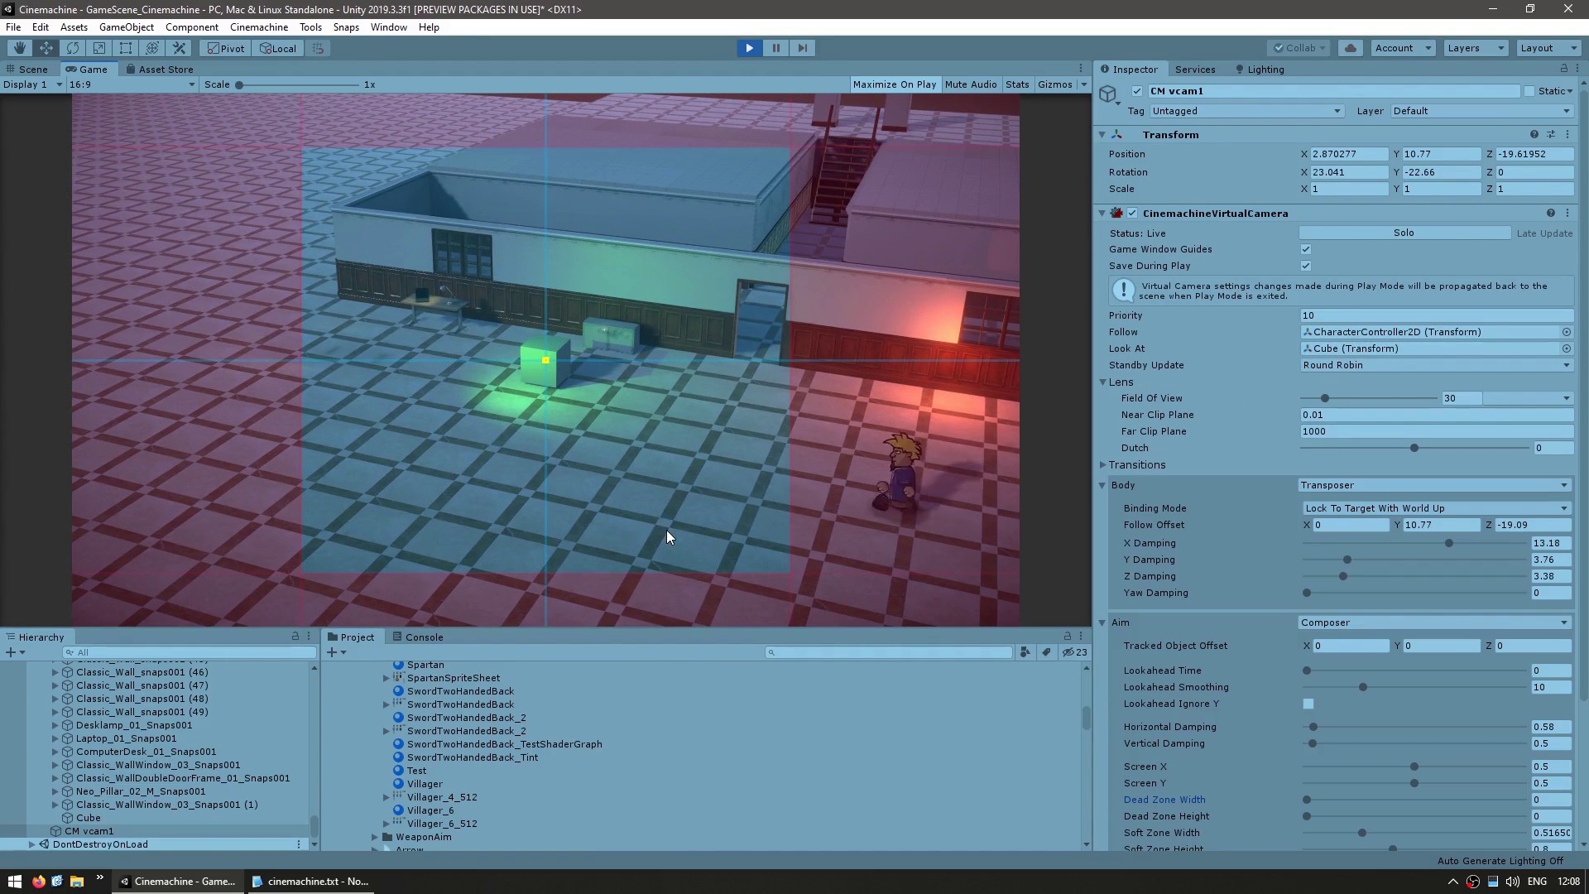
key(d)
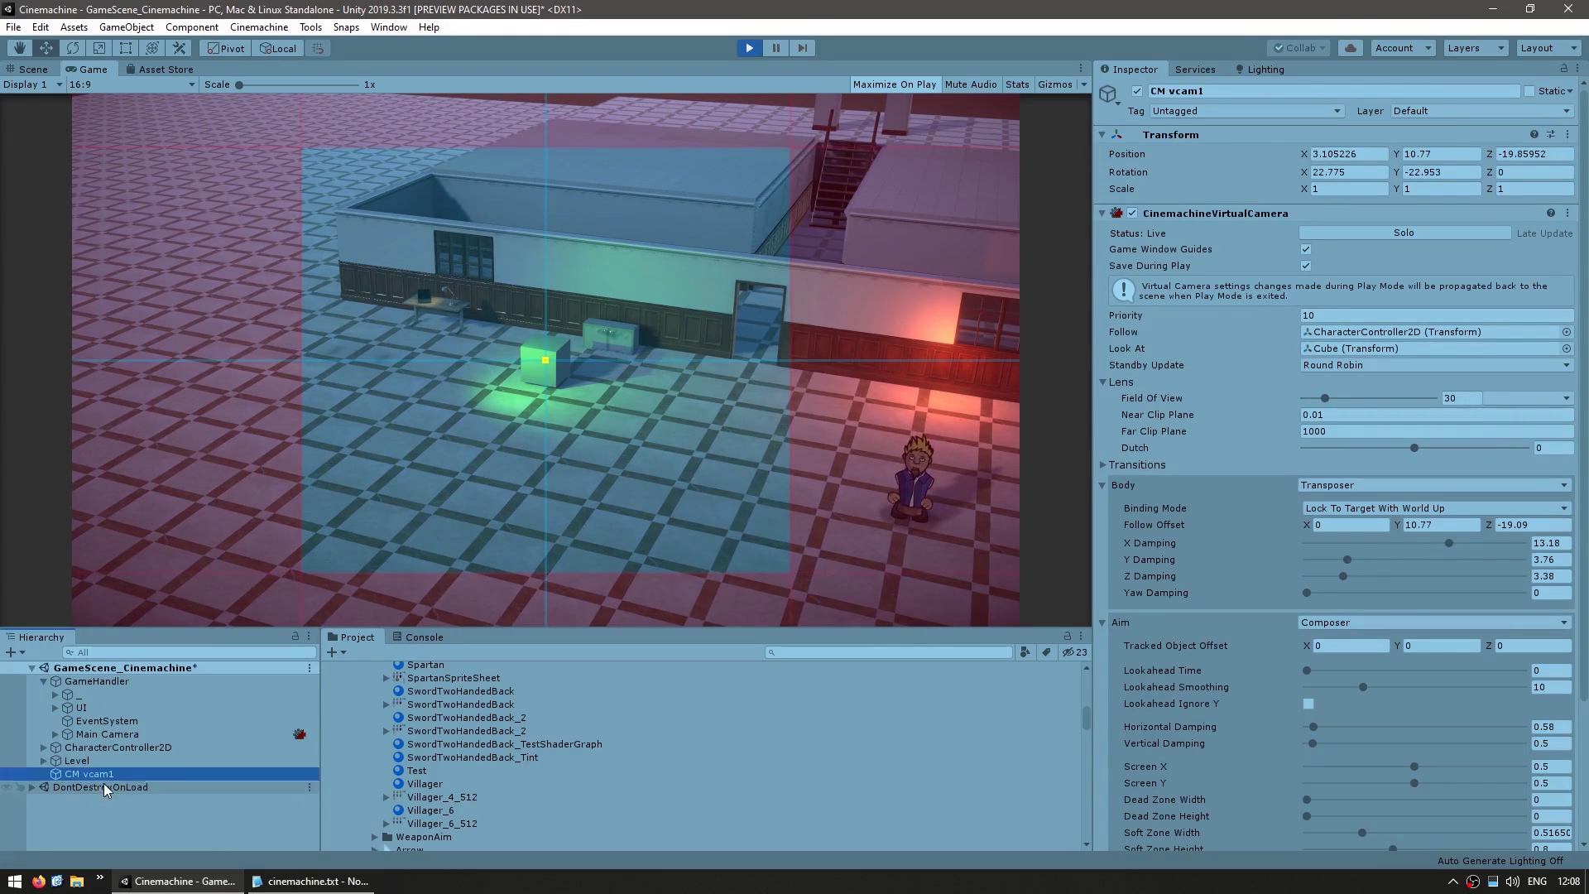
Reassign CharacterController2D as CM vcam1's Look At target and stop the game.
drag(91, 749, 1381, 388)
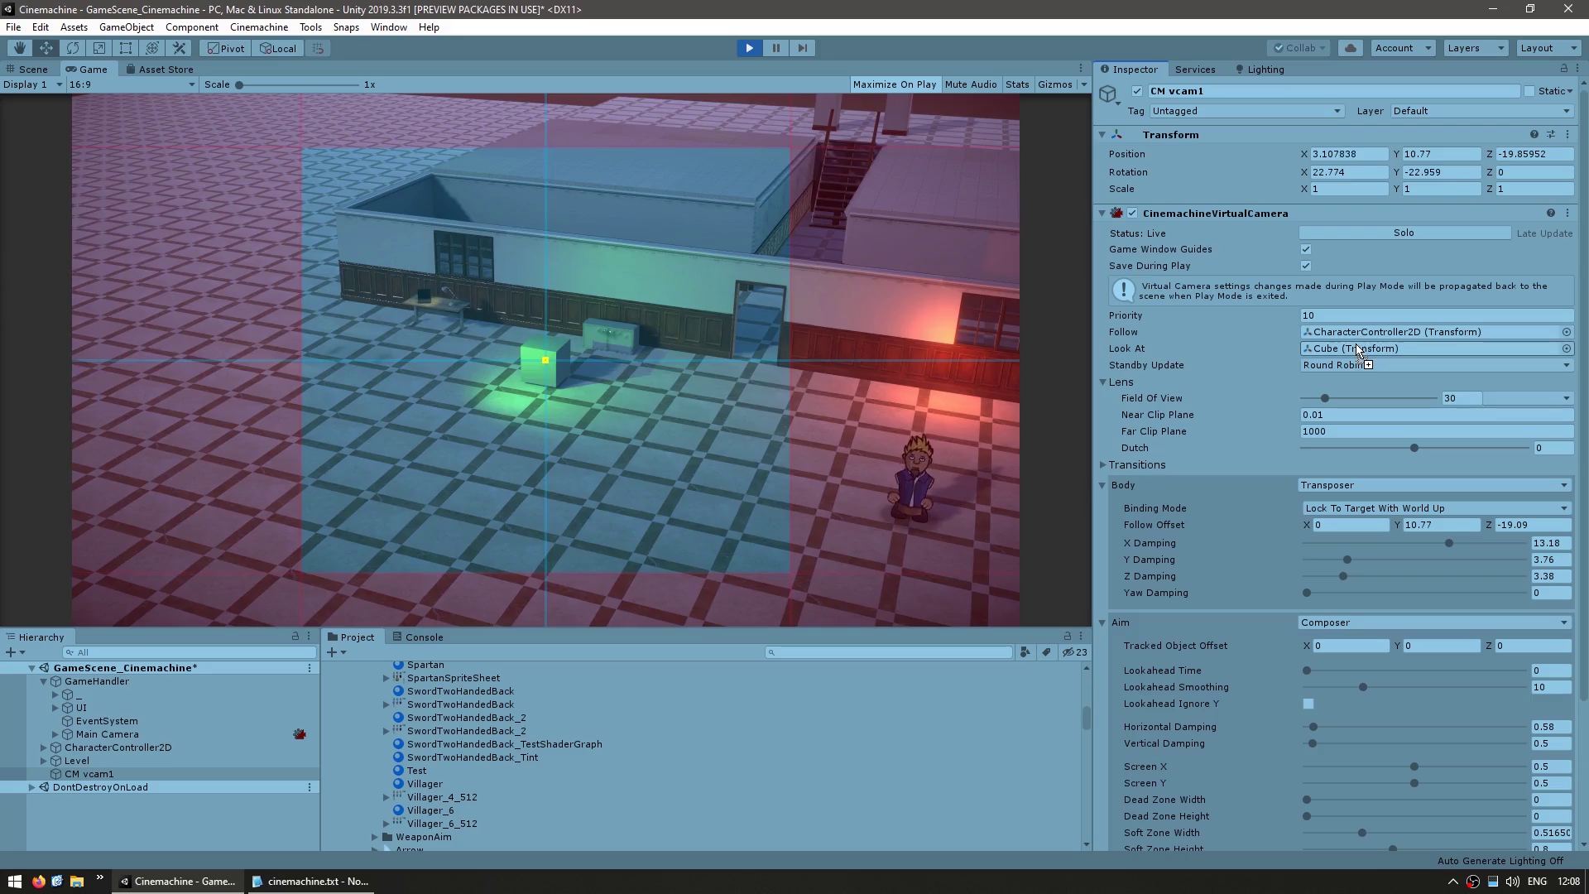
key(ctrl+p)
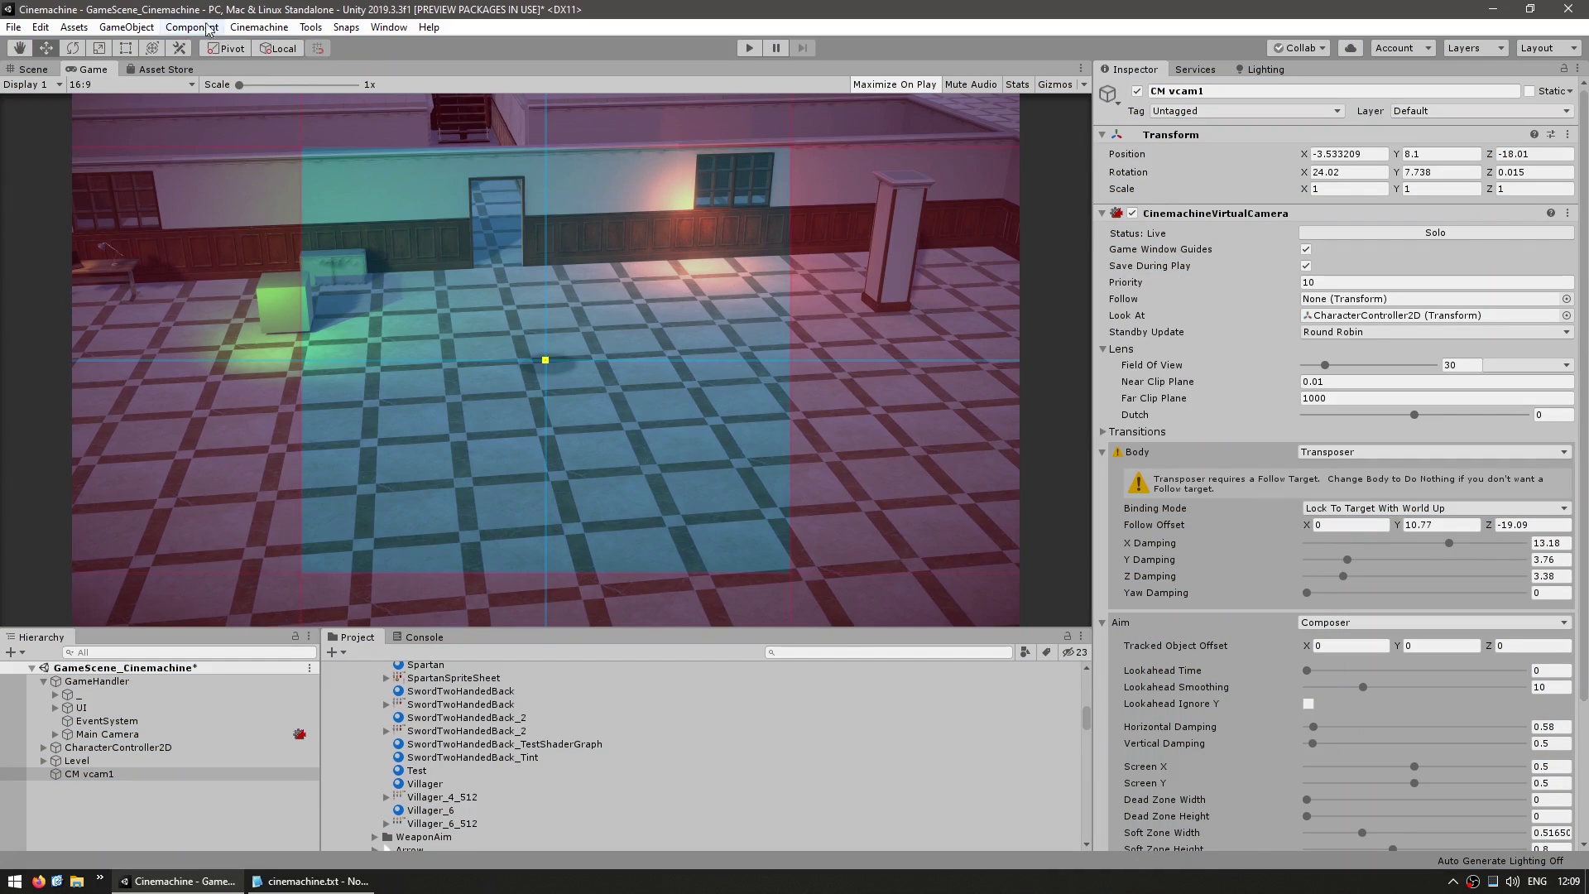
Create a second Cinemachine virtual camera and set its Priority to 20.
click(257, 27)
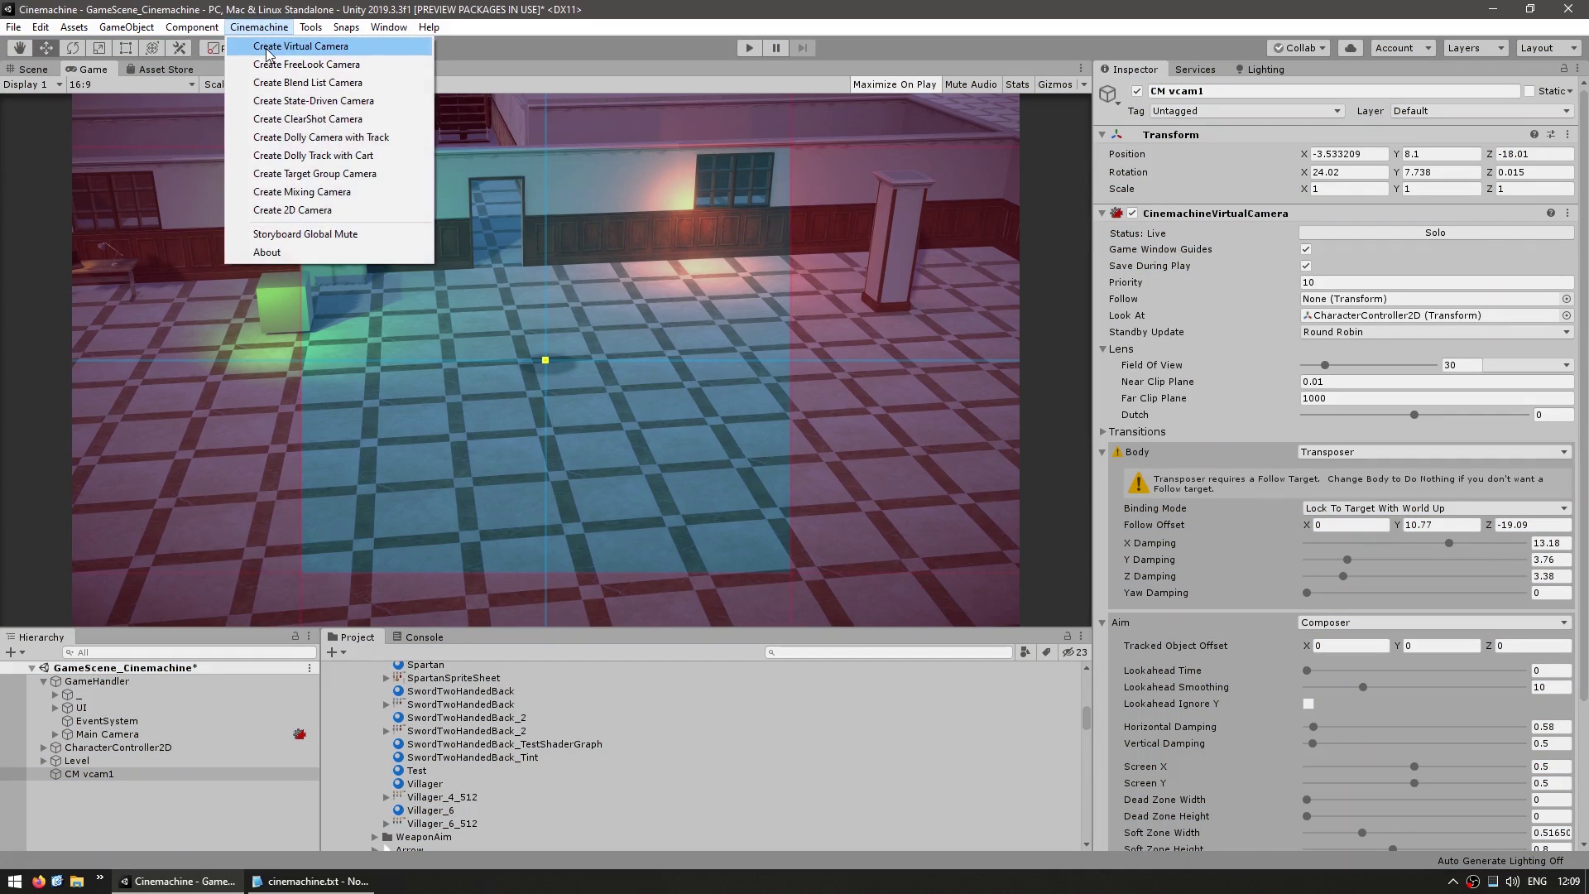
click(267, 50)
click(1324, 282)
text(20)
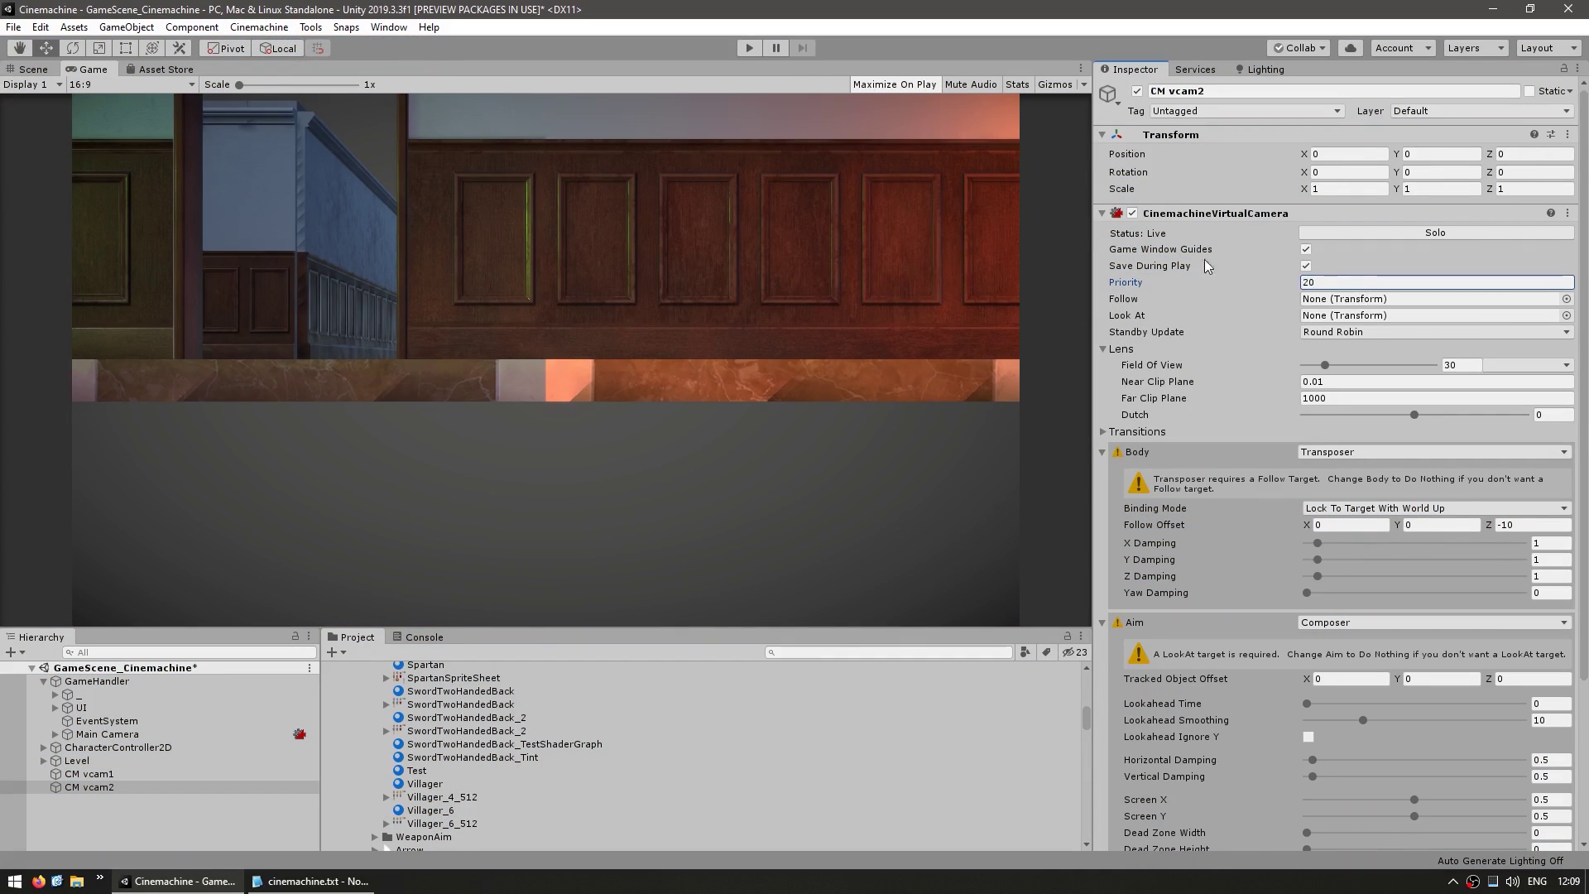
Align CM vcam2 with an elevated scene view overlooking the building and set its Field Of View to 51.
click(33, 68)
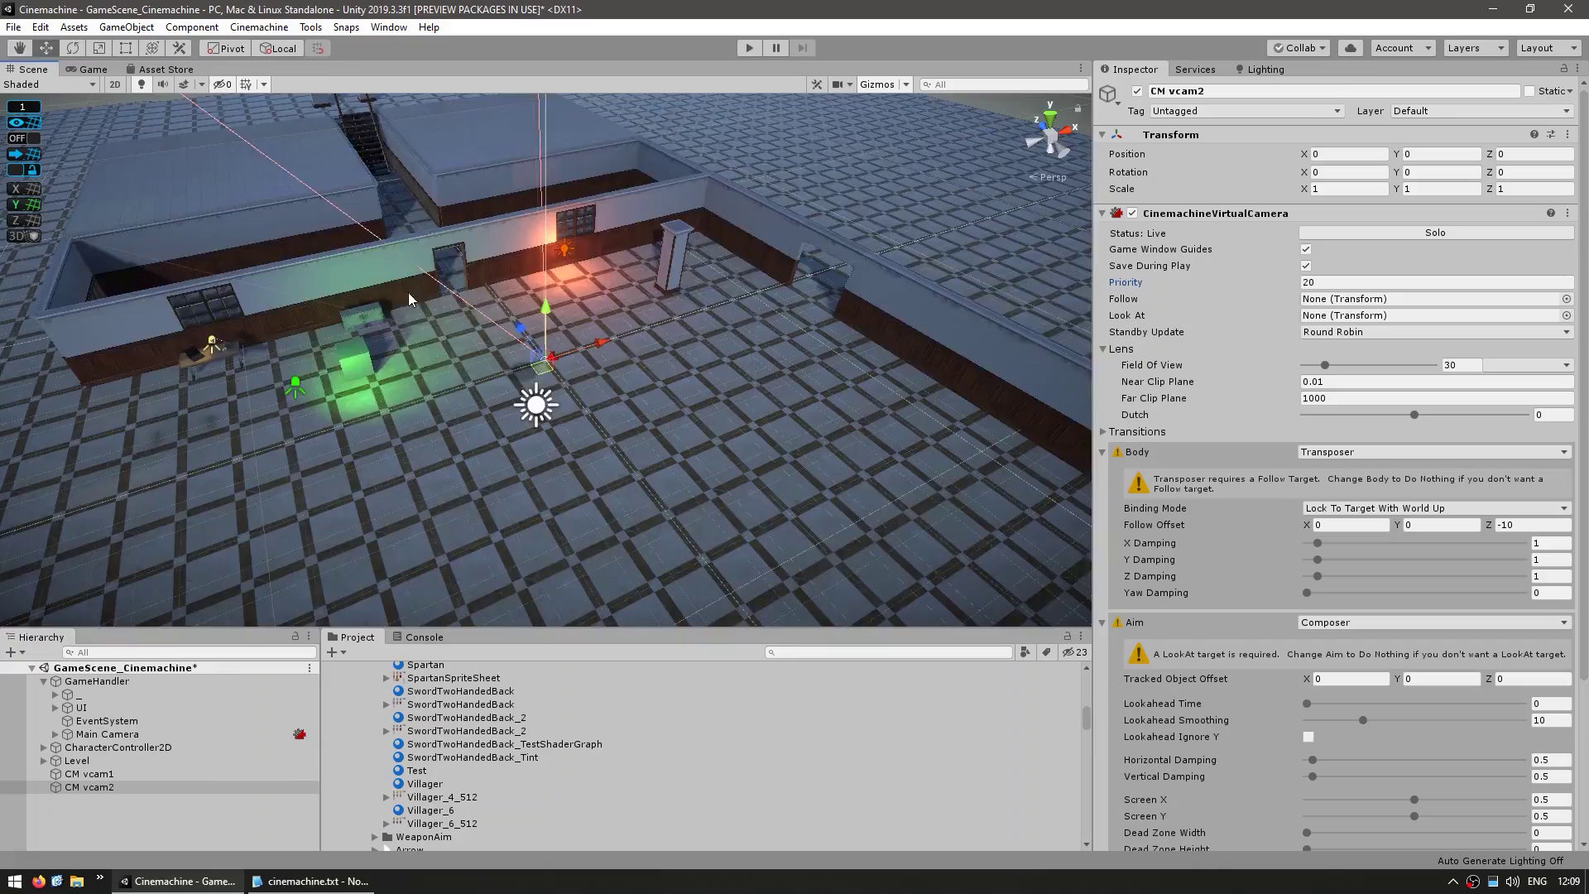
scroll(409, 293, down, 2)
middle_drag(409, 293, 509, 244)
key(ctrl+shift+f)
click(89, 69)
click(33, 69)
drag(1326, 364, 1341, 364)
click(90, 69)
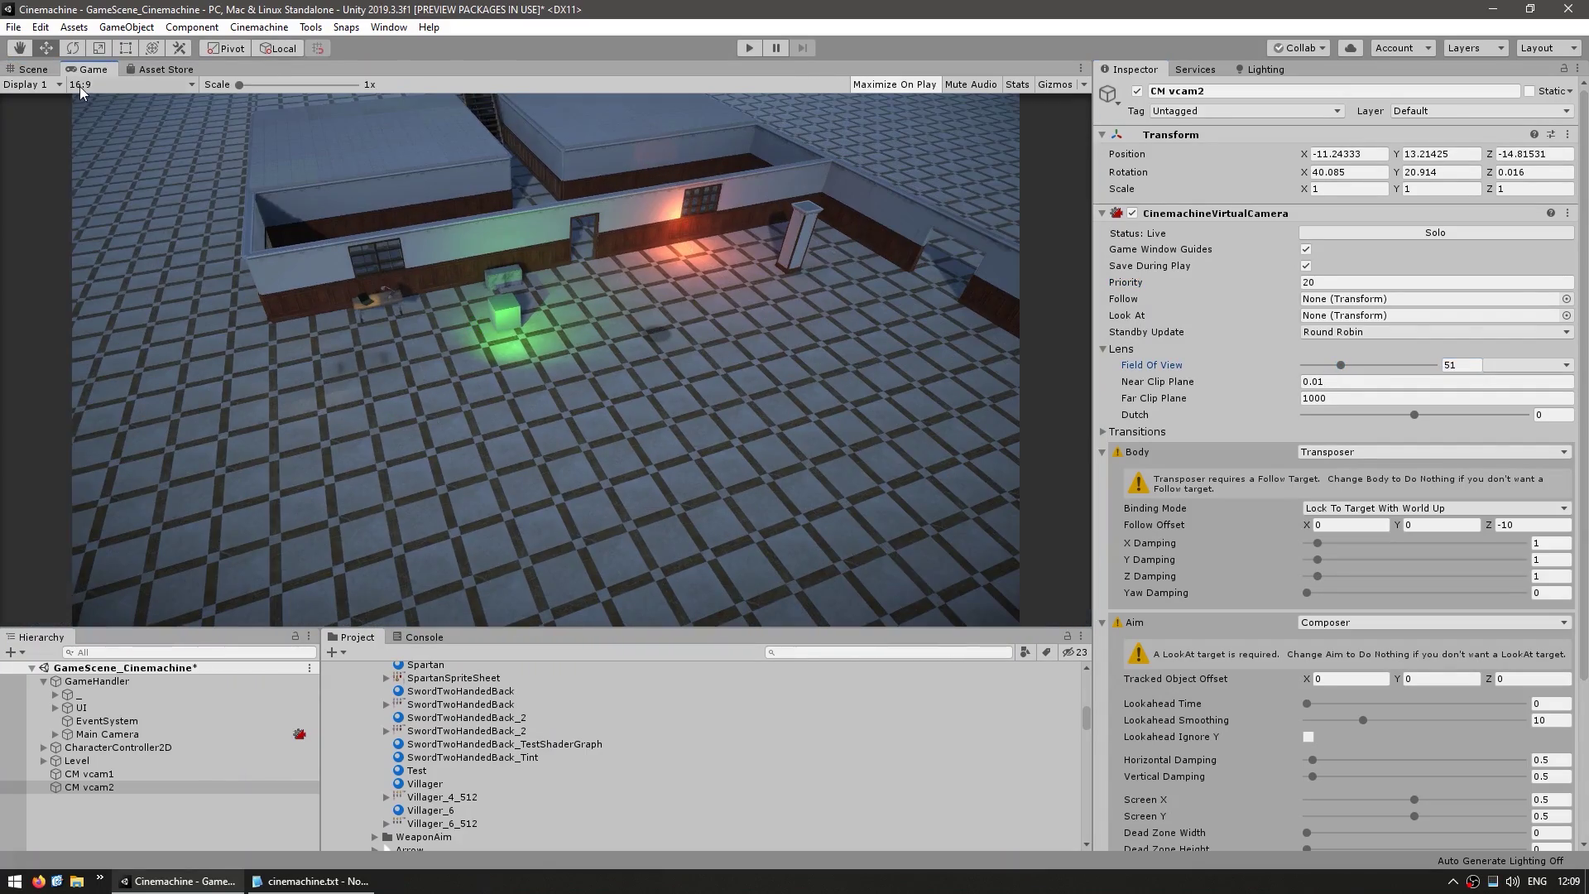
click(32, 69)
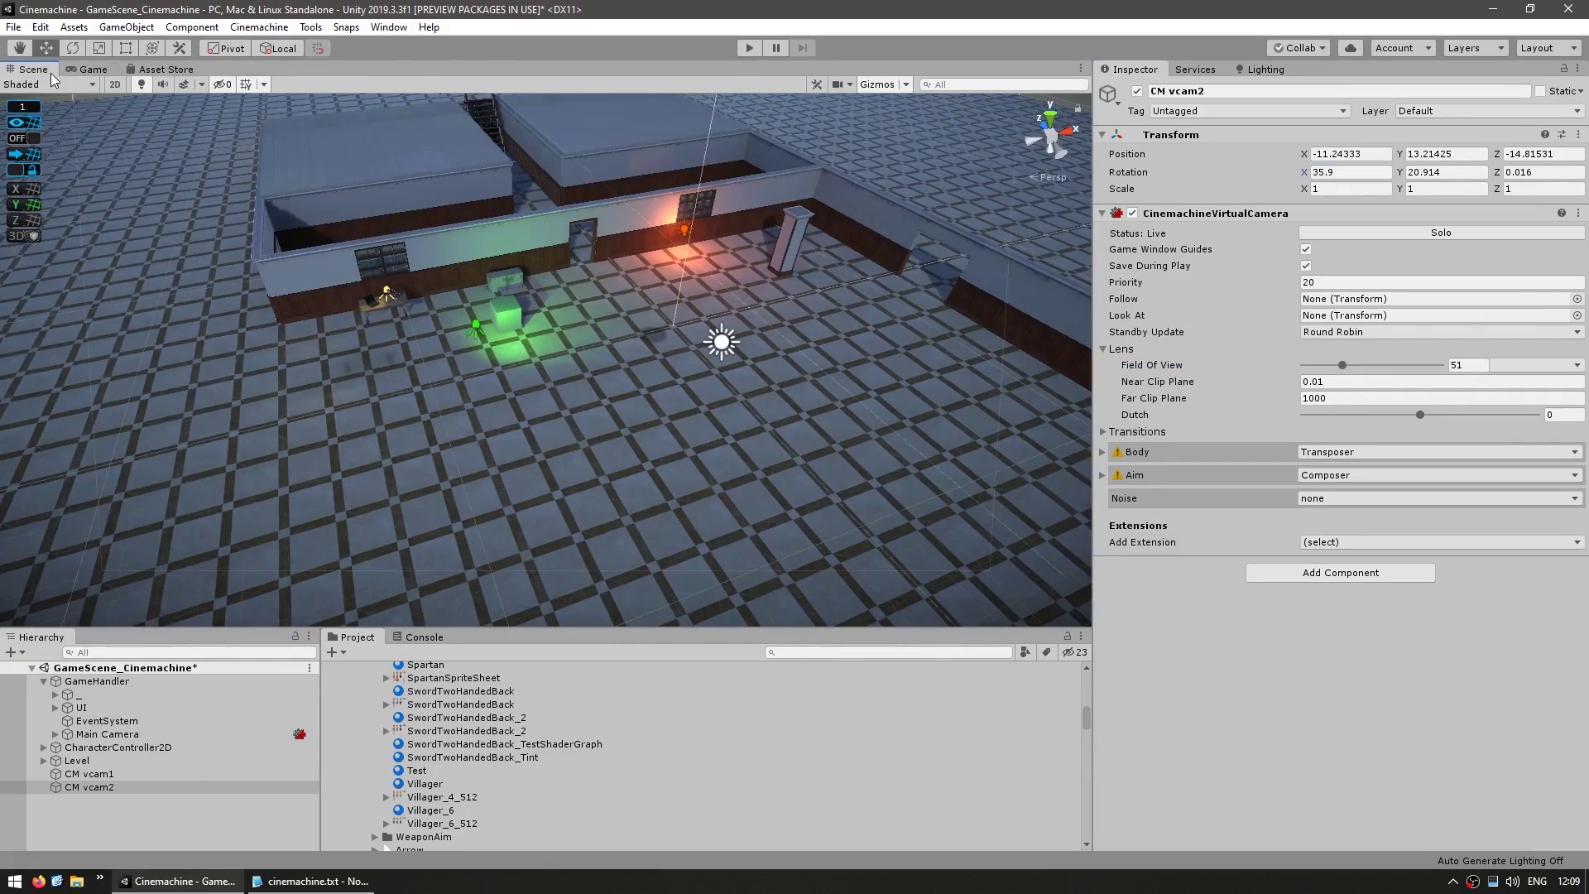
Compare the settings of CM vcam1 and CM vcam2 and show the result in the game view.
click(122, 778)
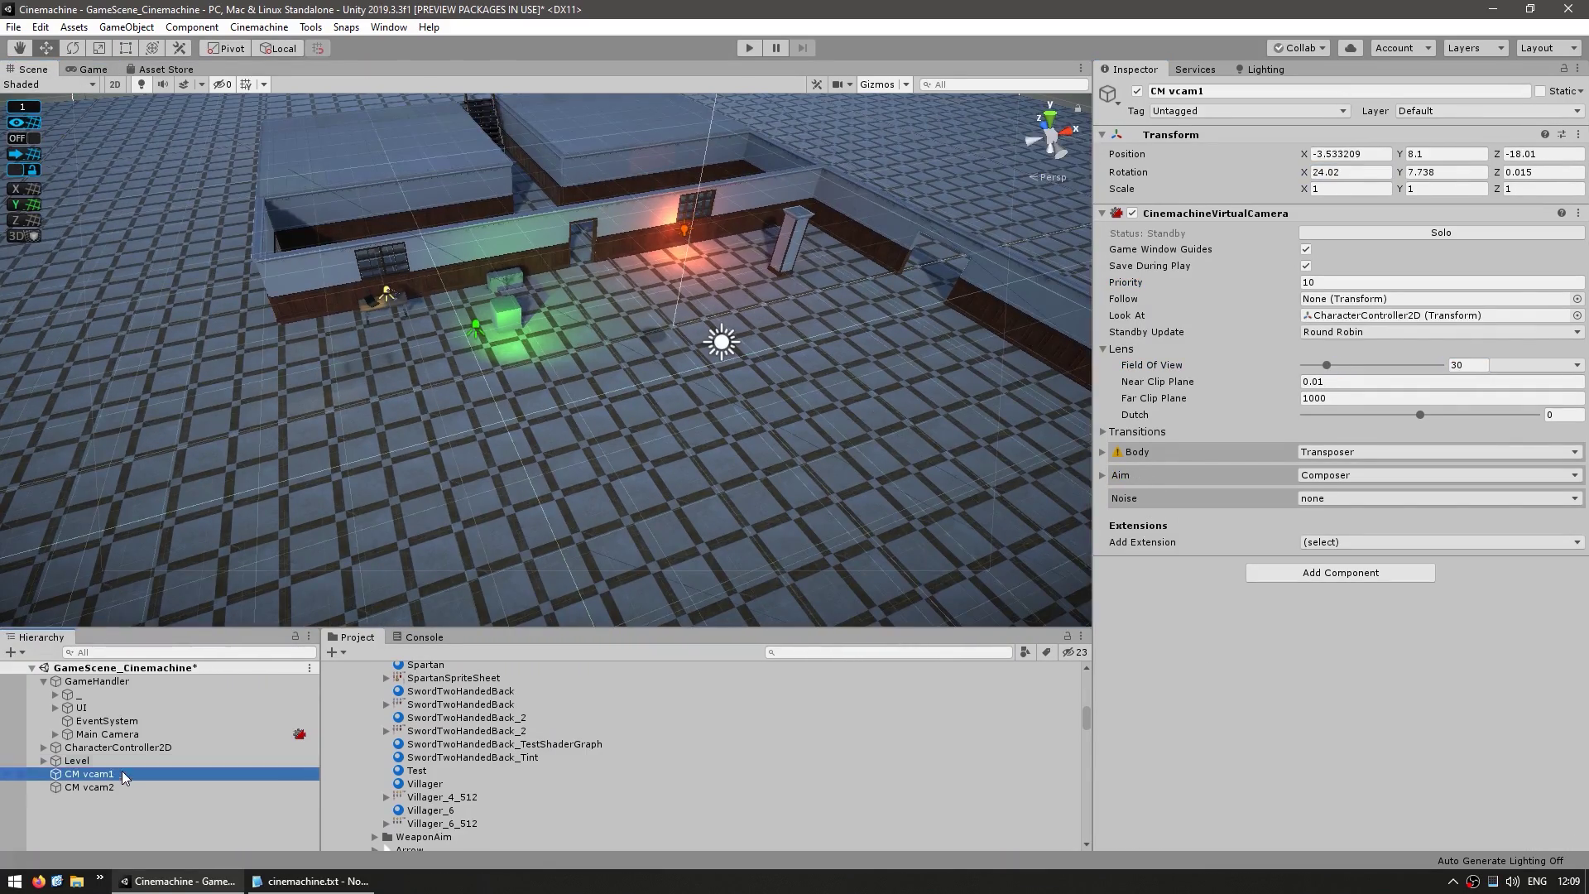
key(ctrl+2)
click(120, 787)
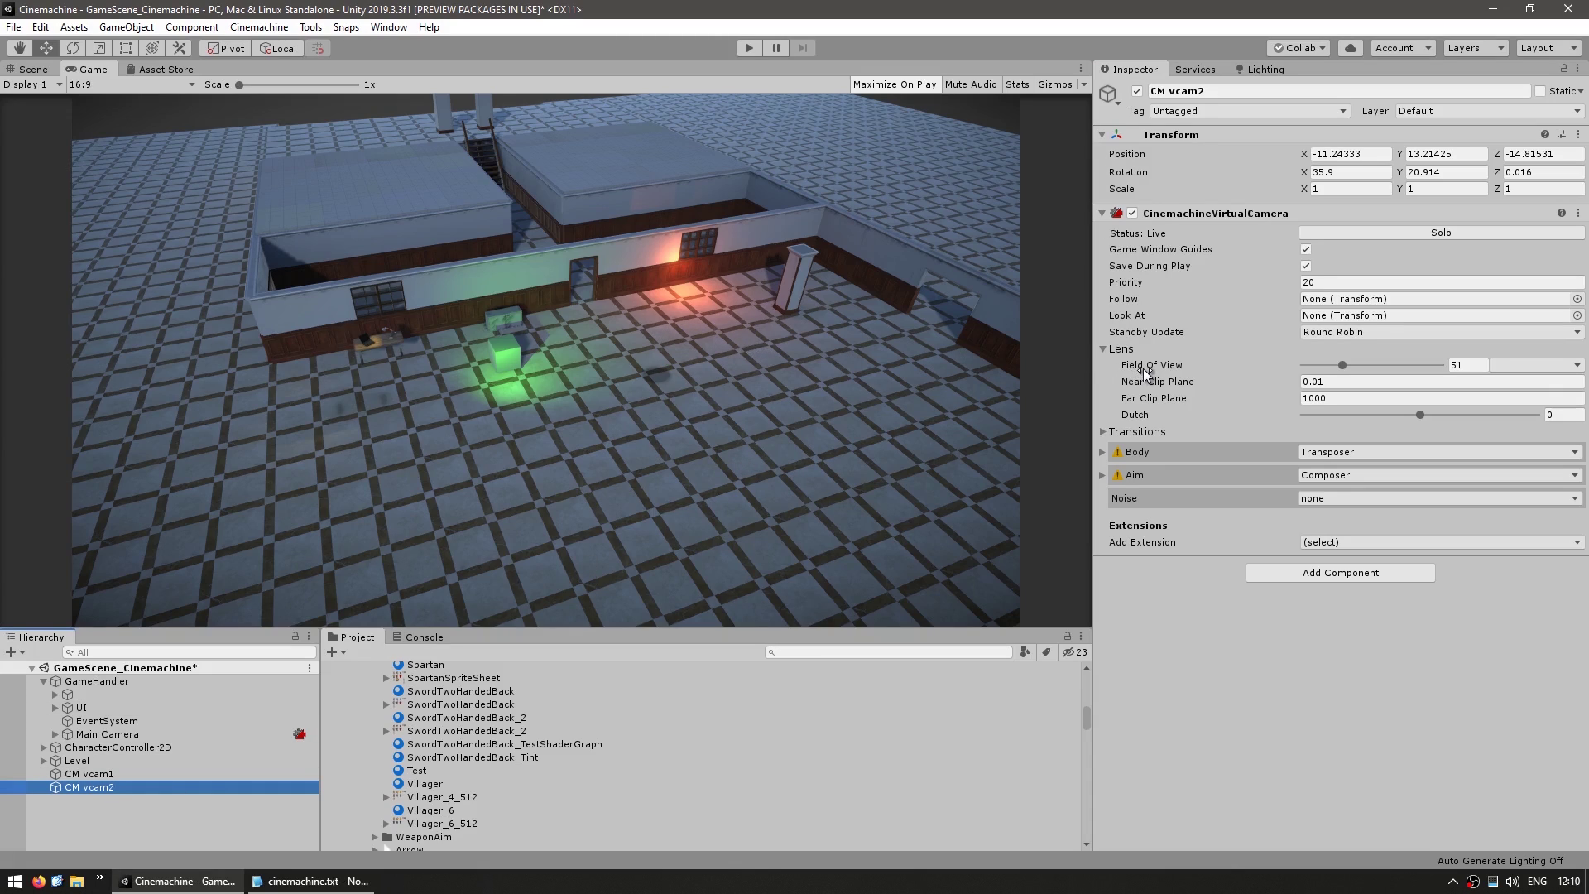
Run the game with CM vcam2's Priority at 2 and walk the character right and left.
mouse_move(1146, 372)
click(749, 48)
key(w)
key(d)
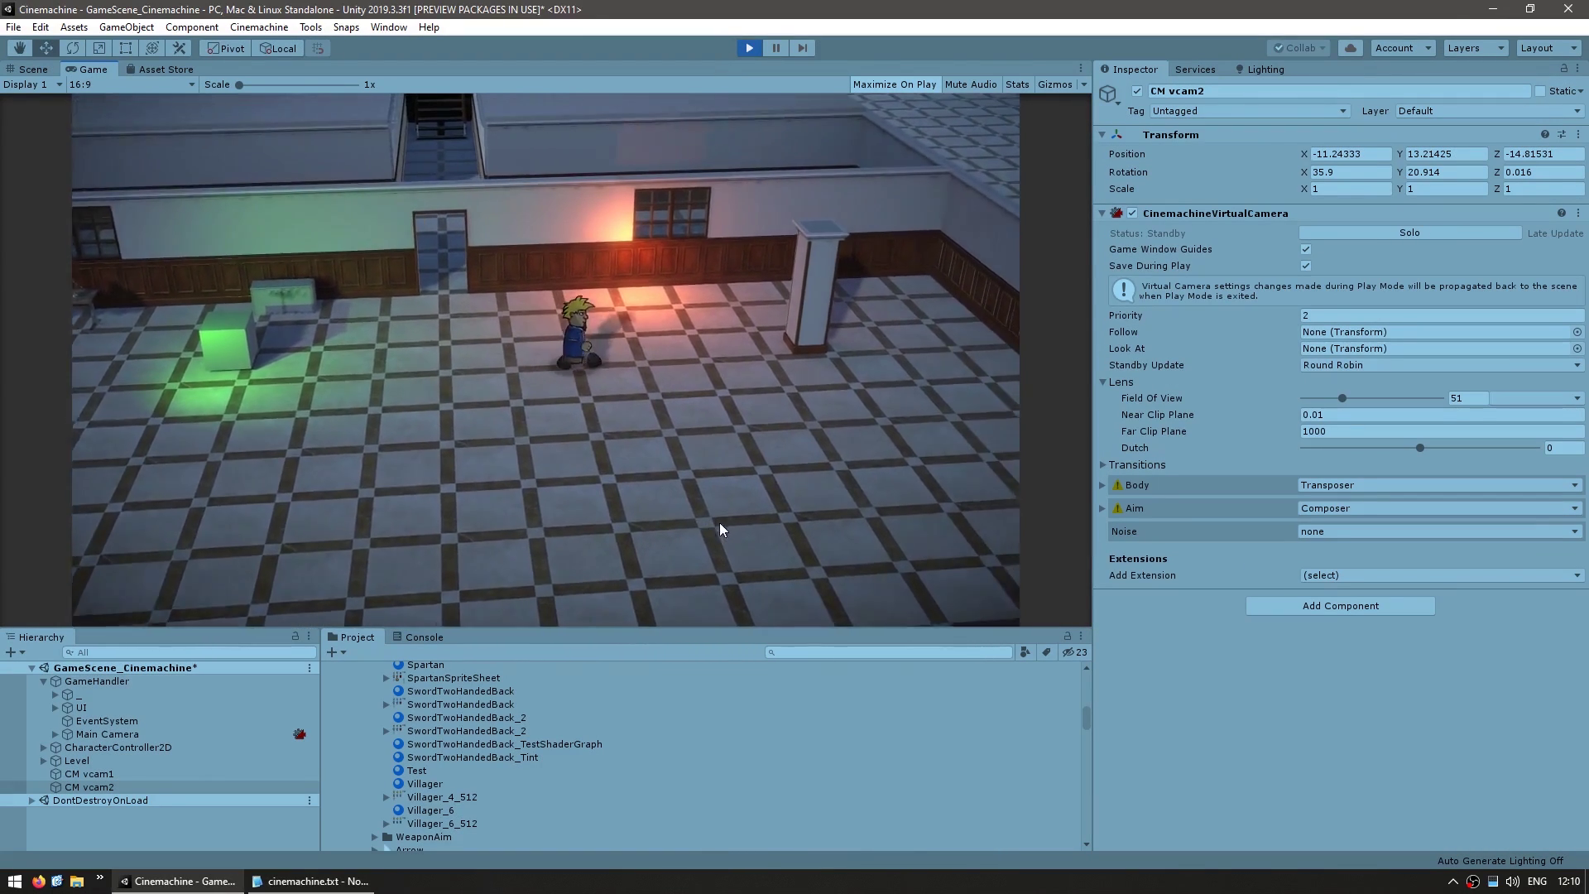
key(a)
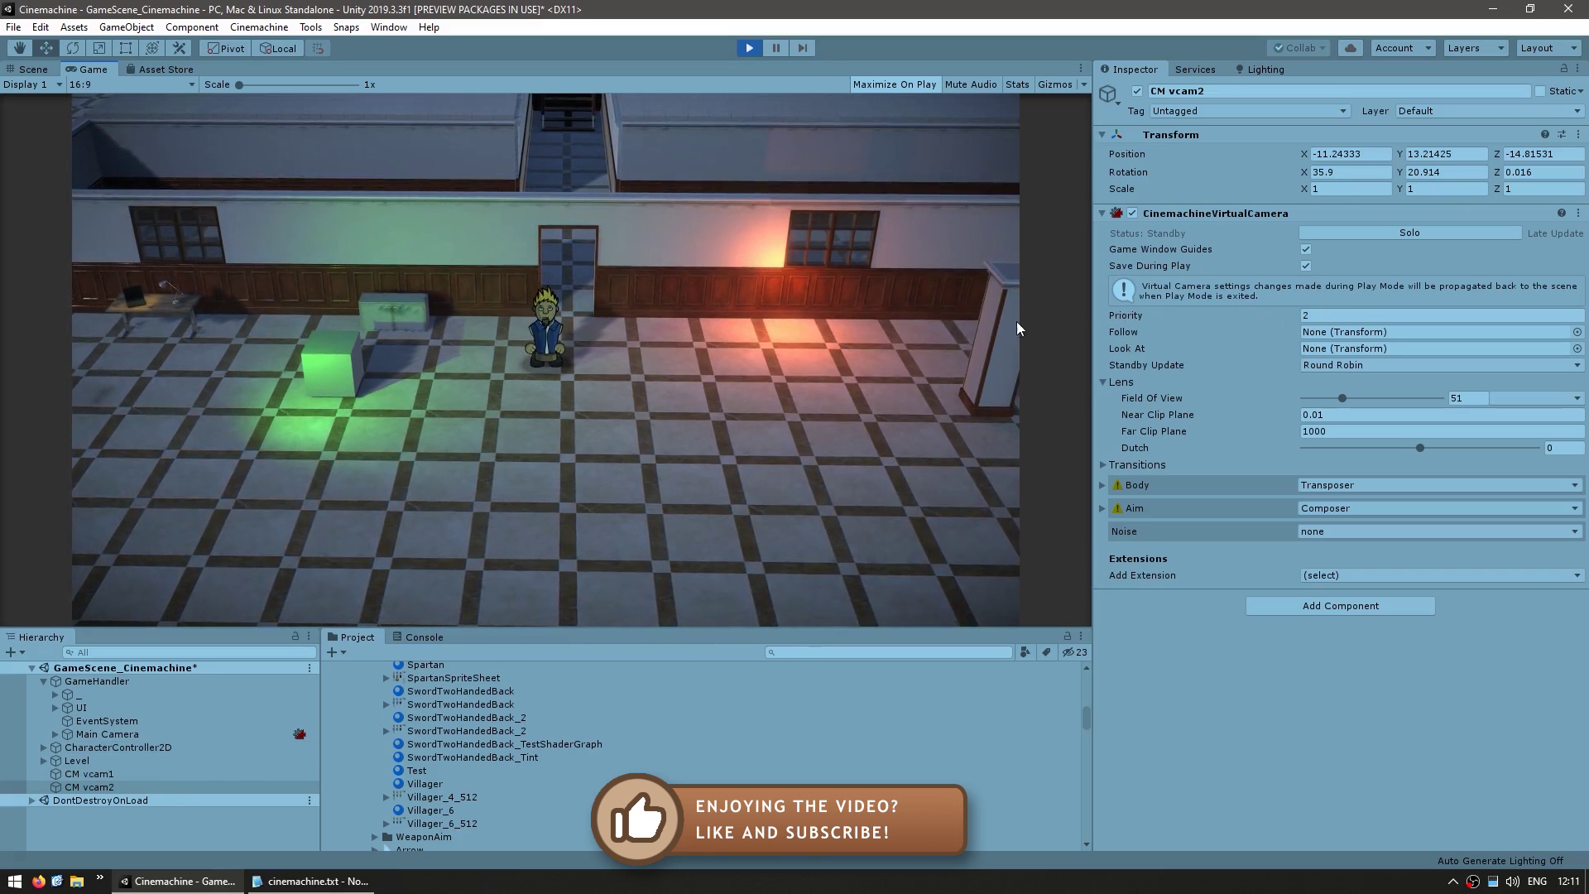
Switch between the two virtual cameras by changing CM vcam2's Priority to about 165, then -50, then 105.
click(1129, 323)
drag(1128, 320, 1235, 320)
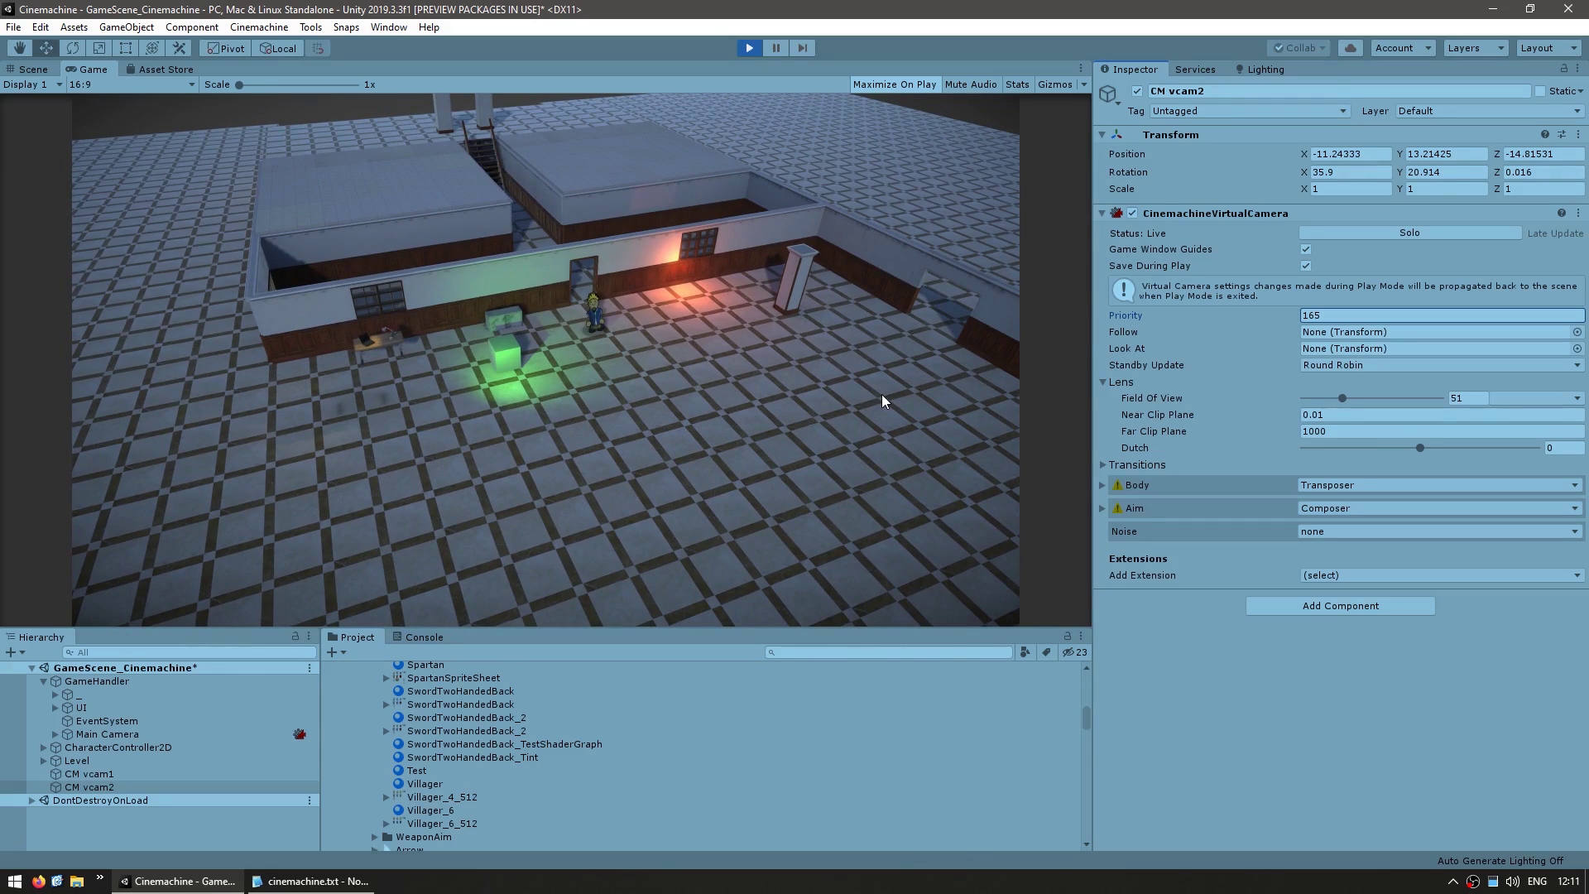
click(822, 399)
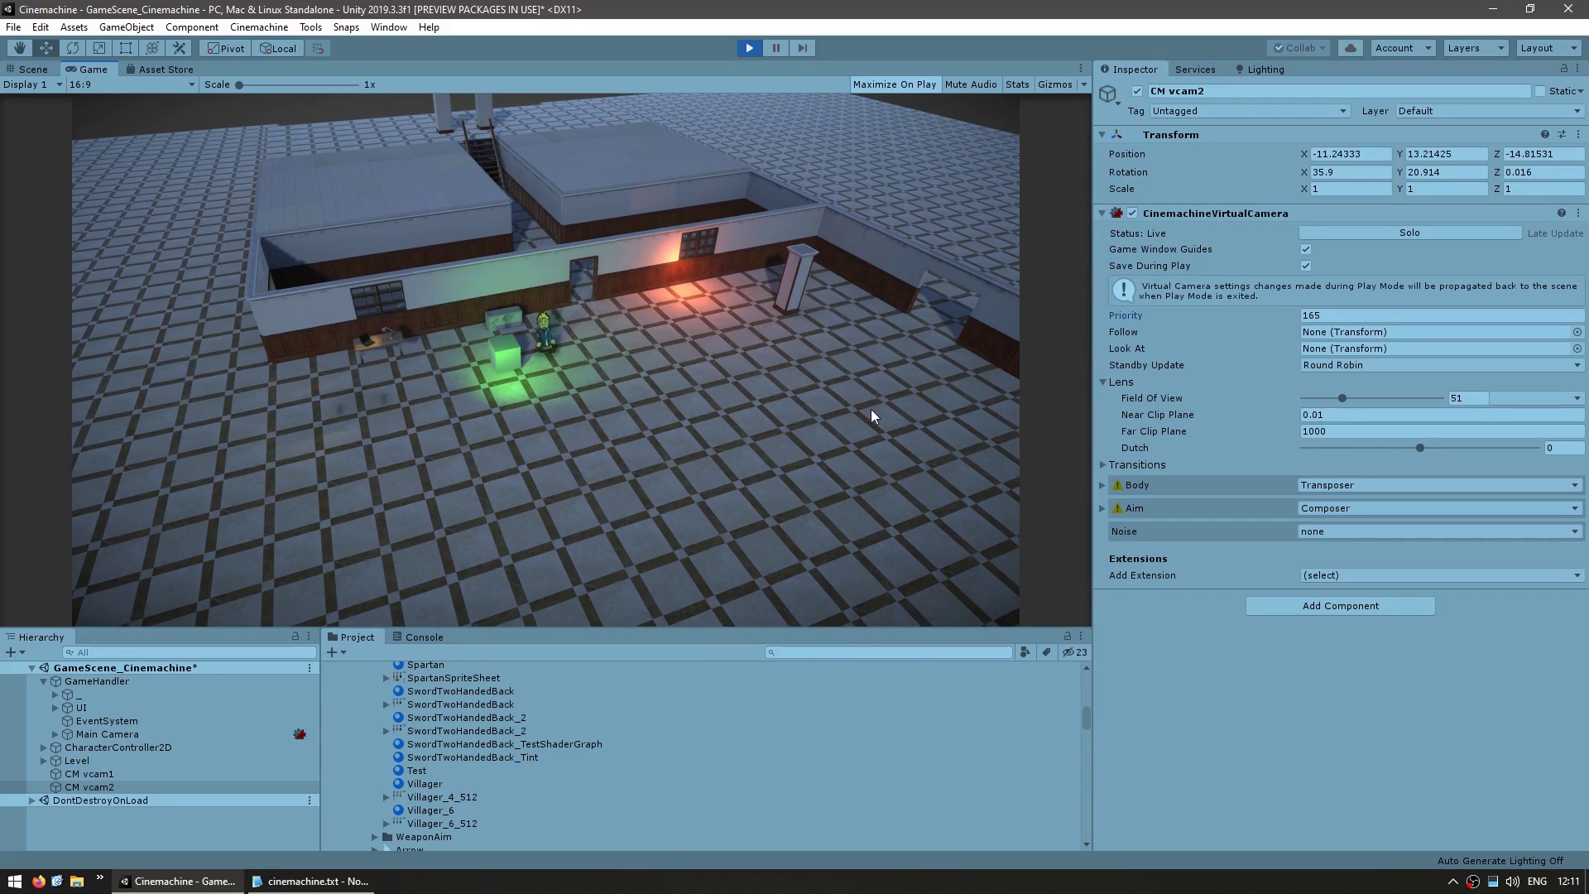
drag(1137, 314, 787, 427)
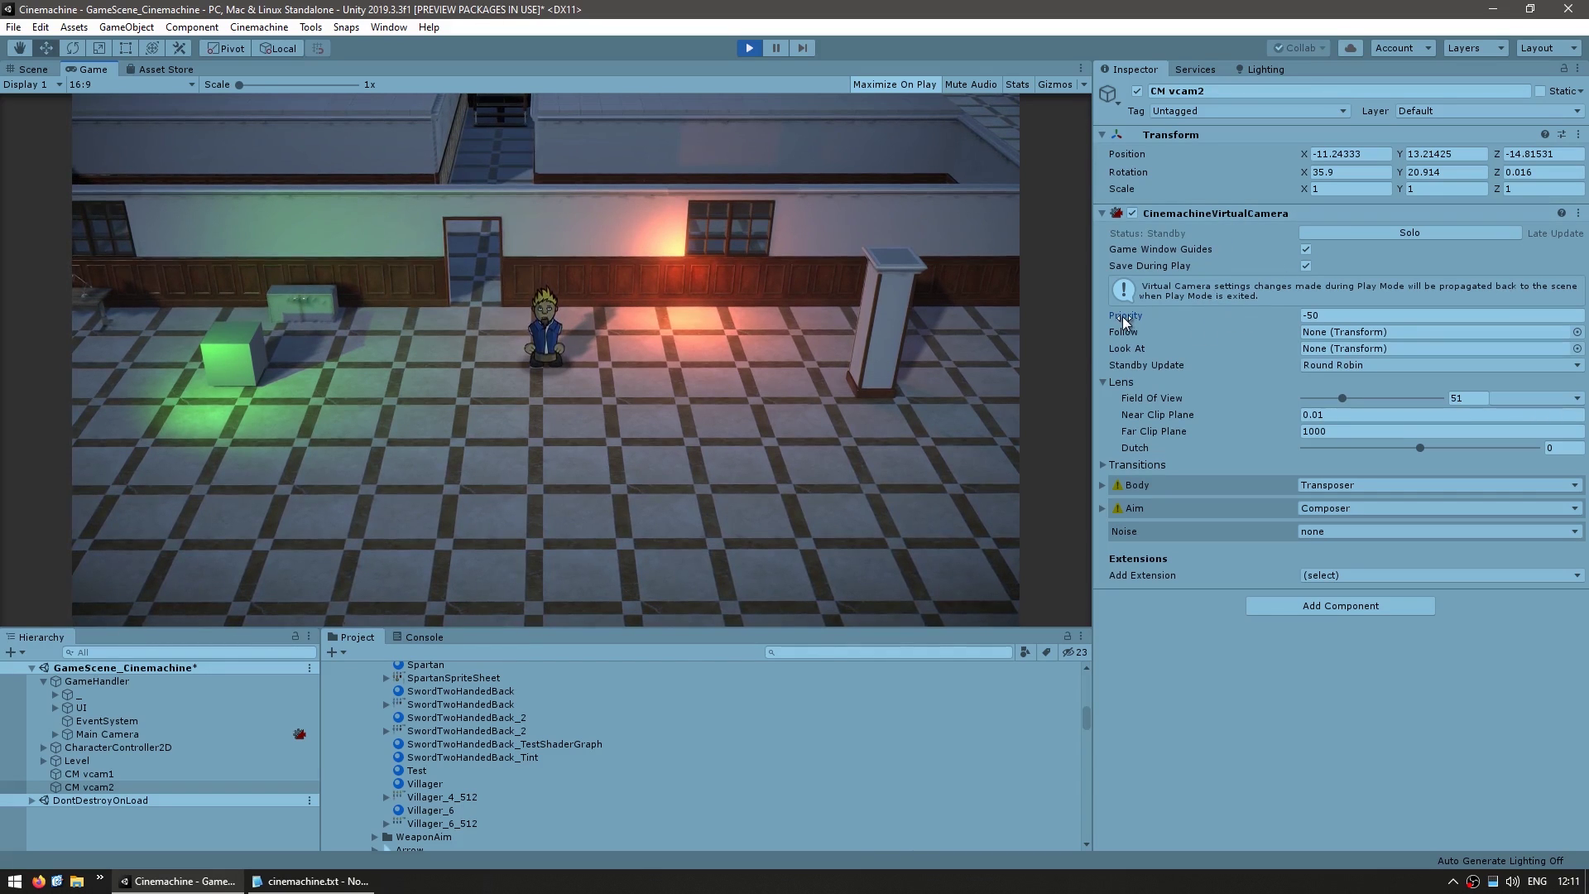
drag(1225, 327, 1257, 324)
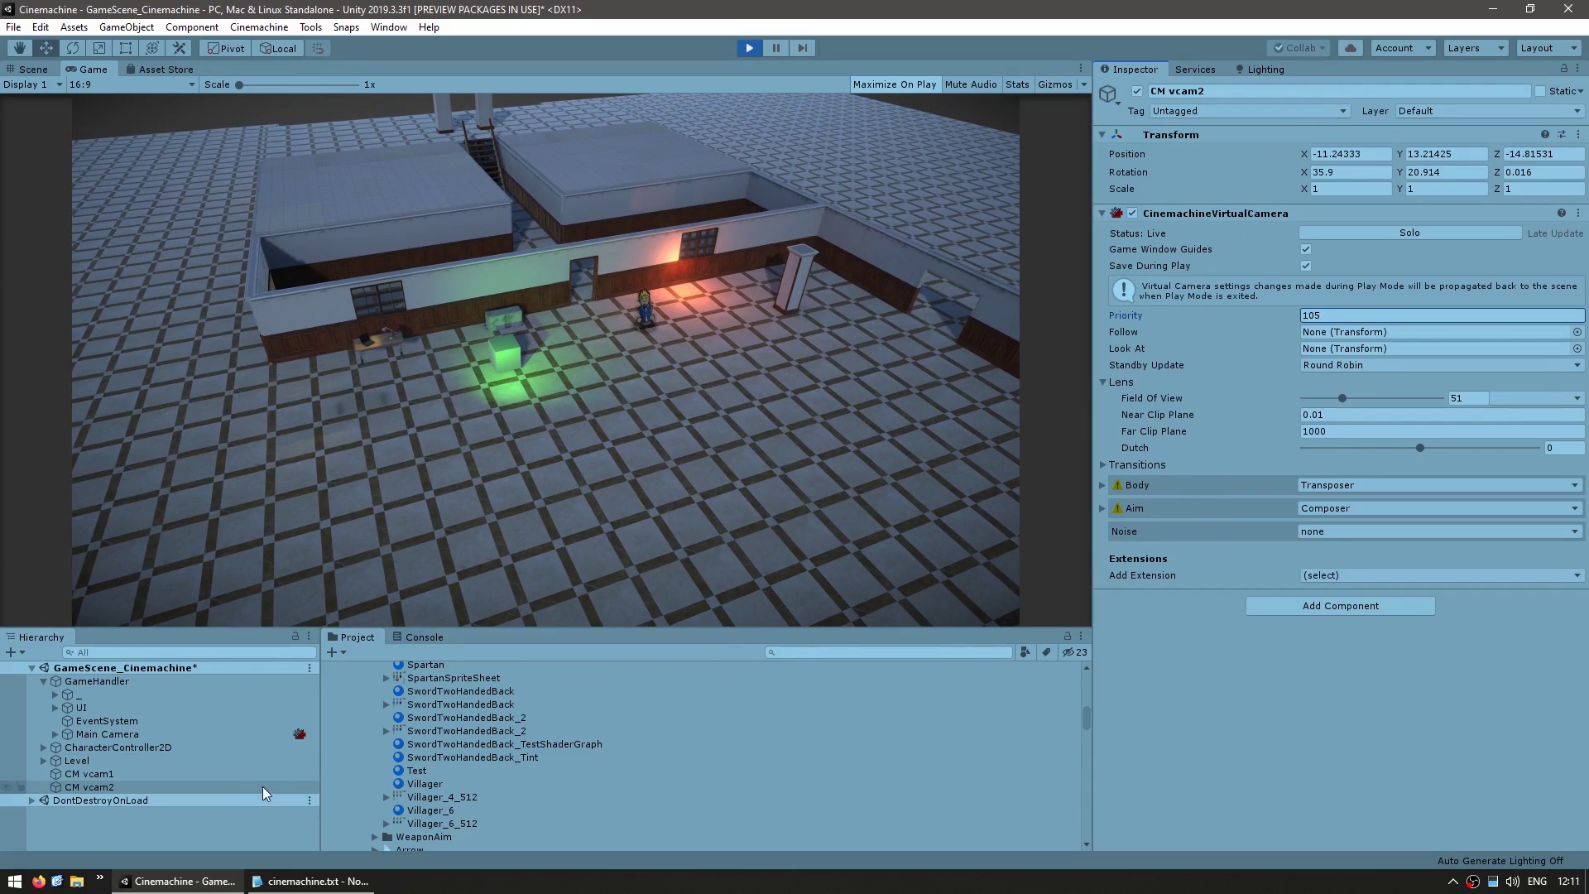
Set the Default Blend time of Main Camera's CinemachineBrain to 0.1 s and test it by lowering CM vcam2's Priority to about -221.
click(108, 734)
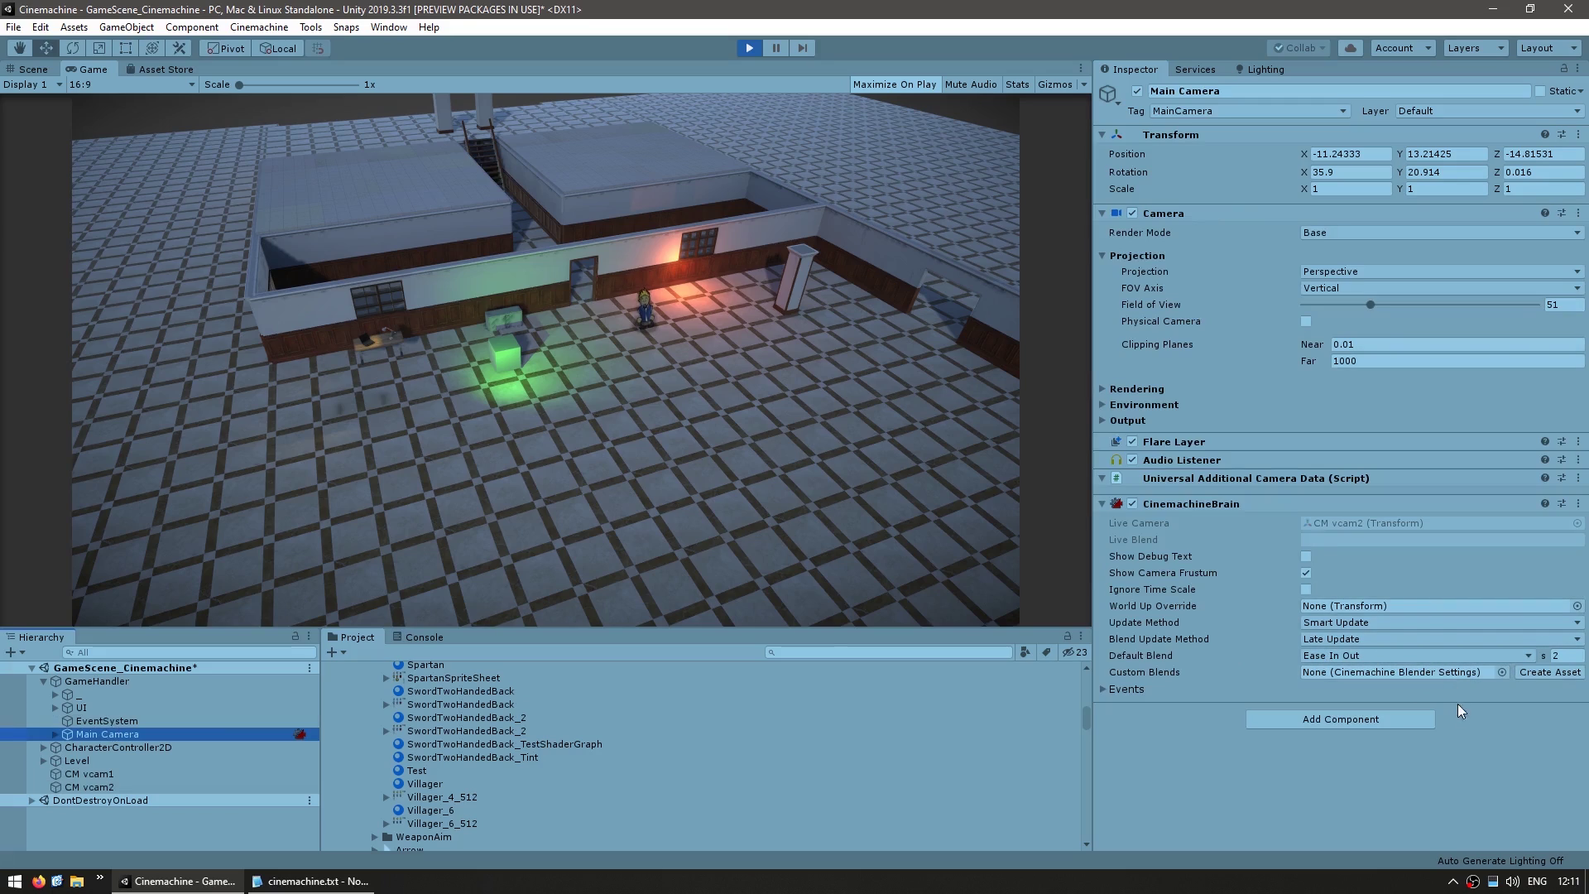
click(1308, 659)
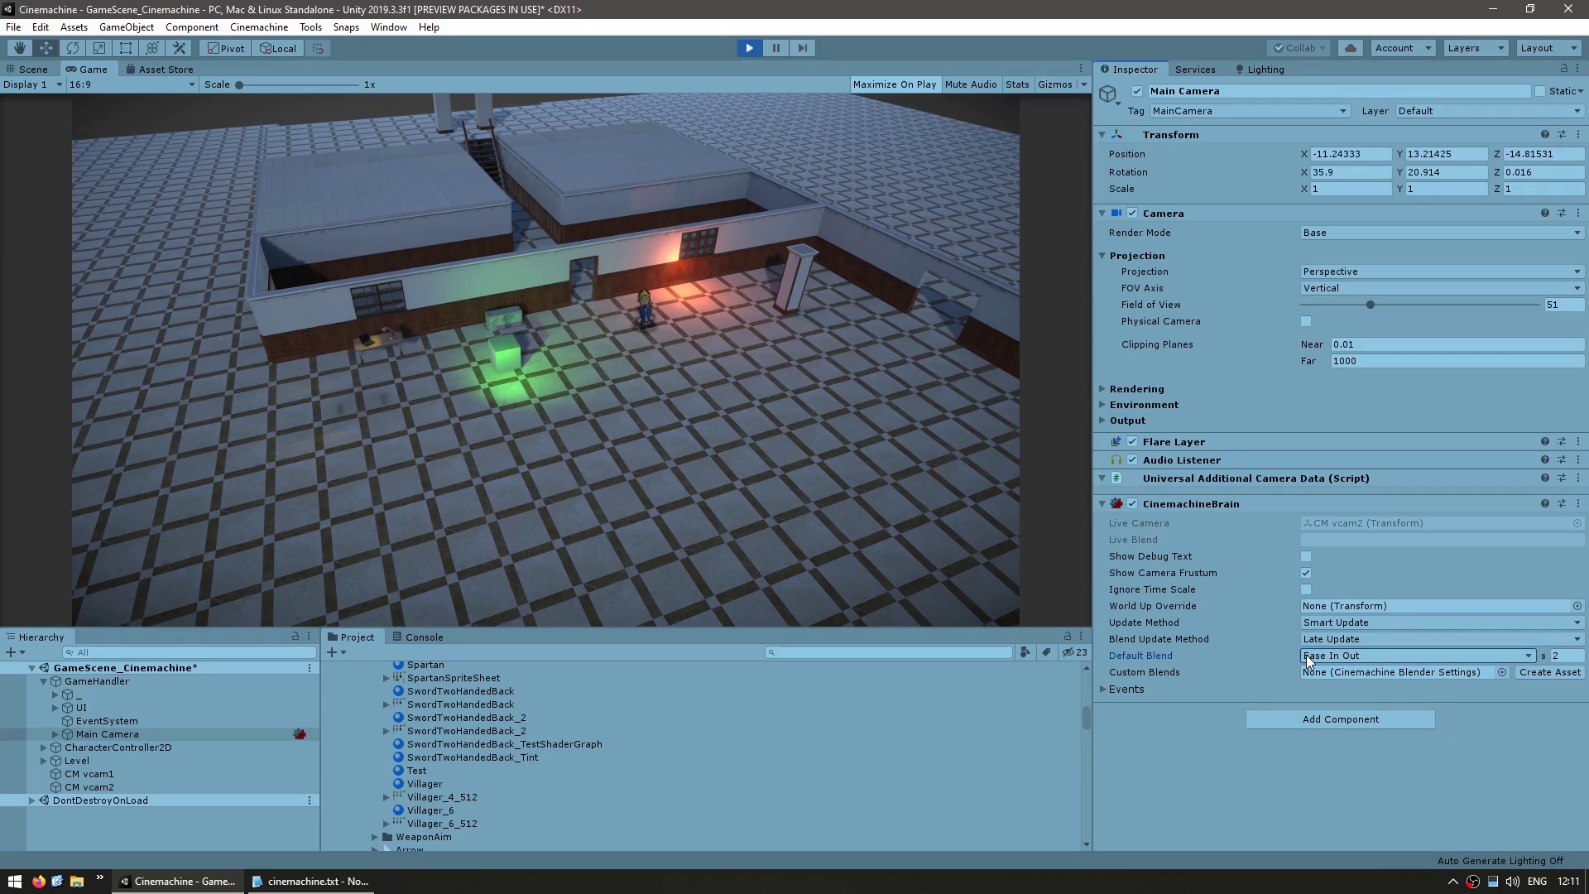
click(1561, 656)
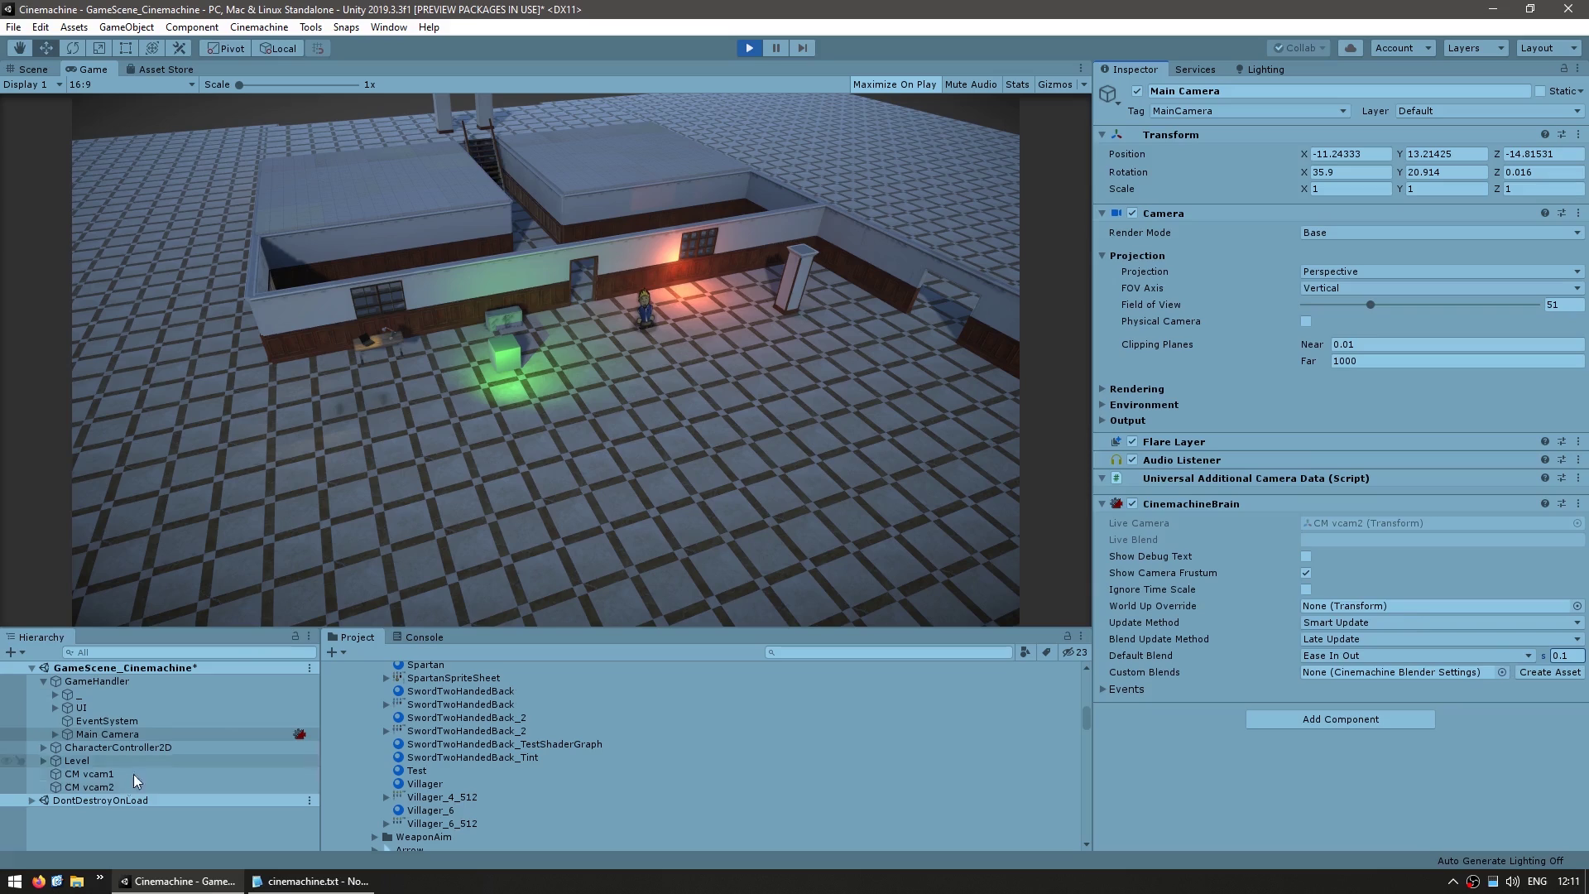
click(90, 787)
drag(1217, 317, 964, 319)
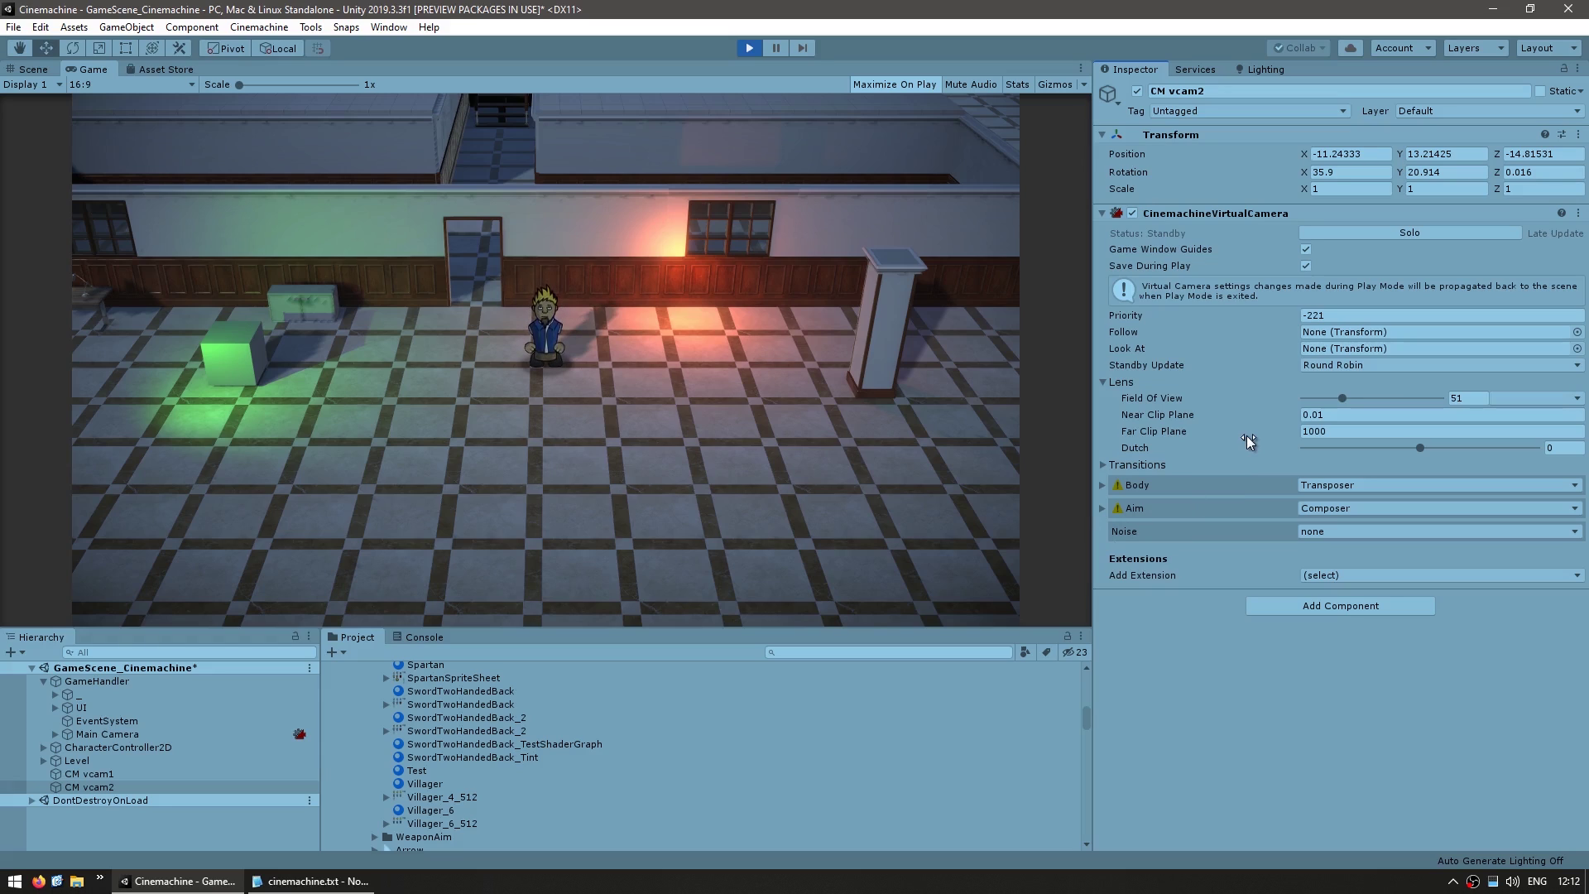
Create a Cinemachine 2D camera in GameScene_Cinemachine2D and assign CharacterController2D as its Follow target.
click(263, 27)
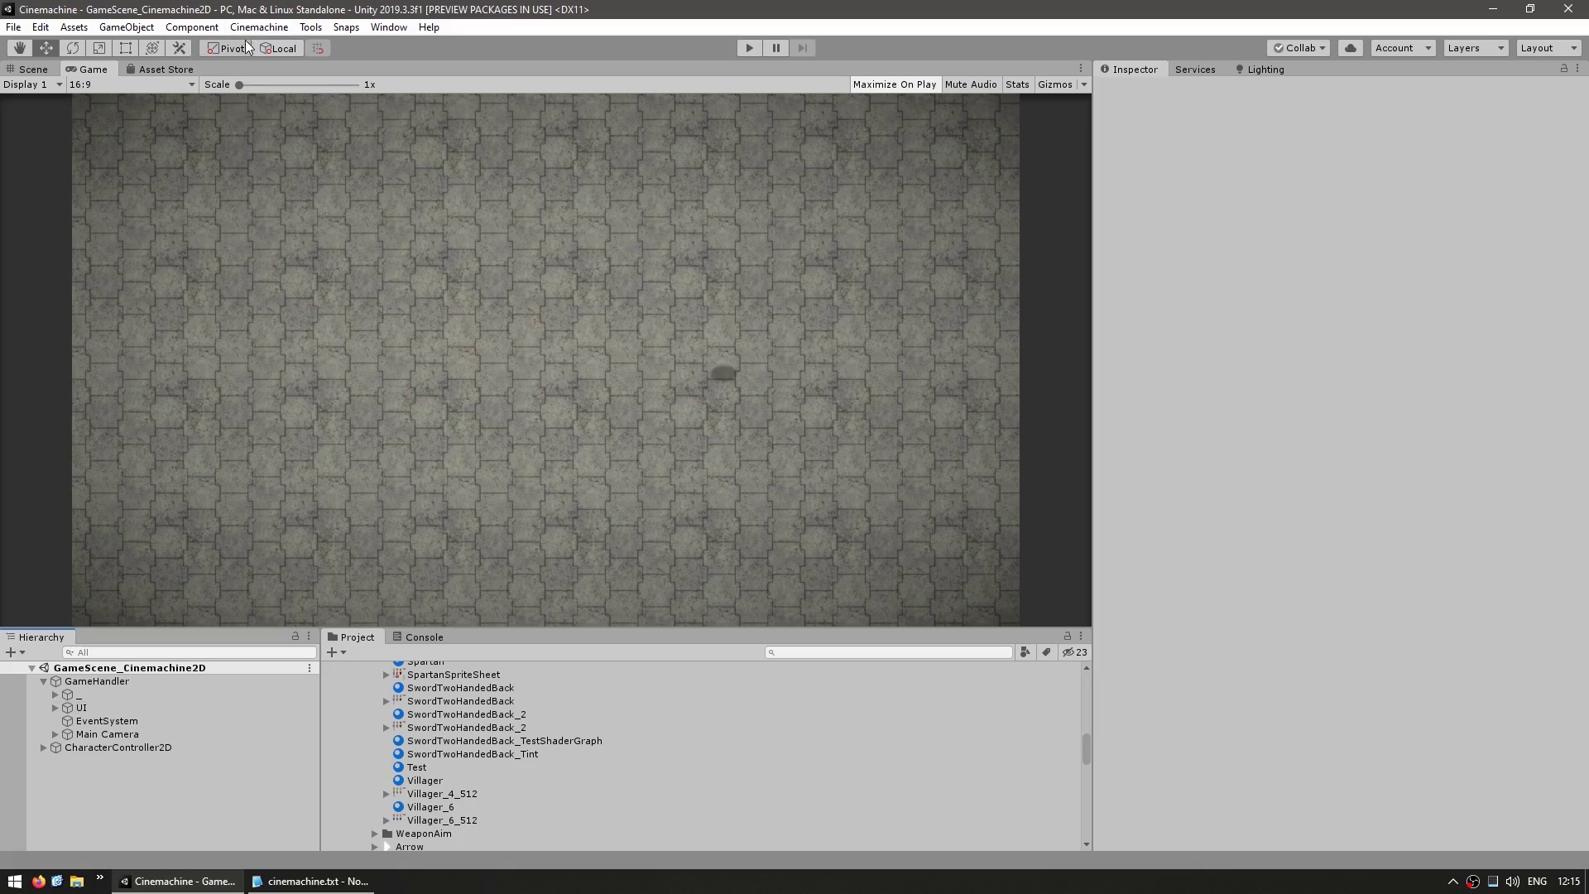
click(259, 26)
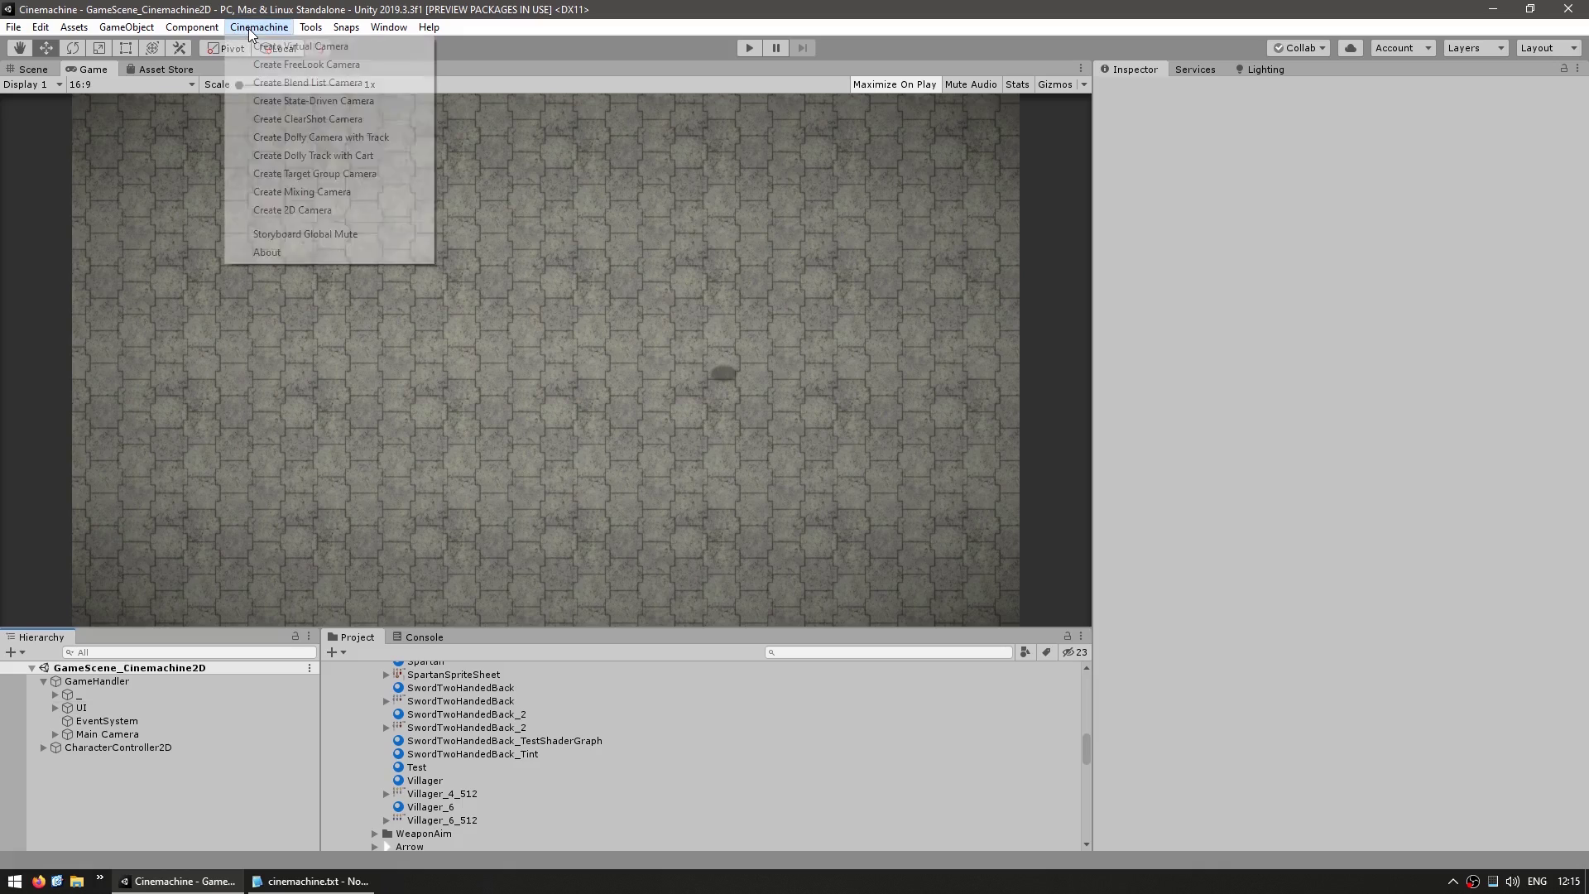
click(323, 212)
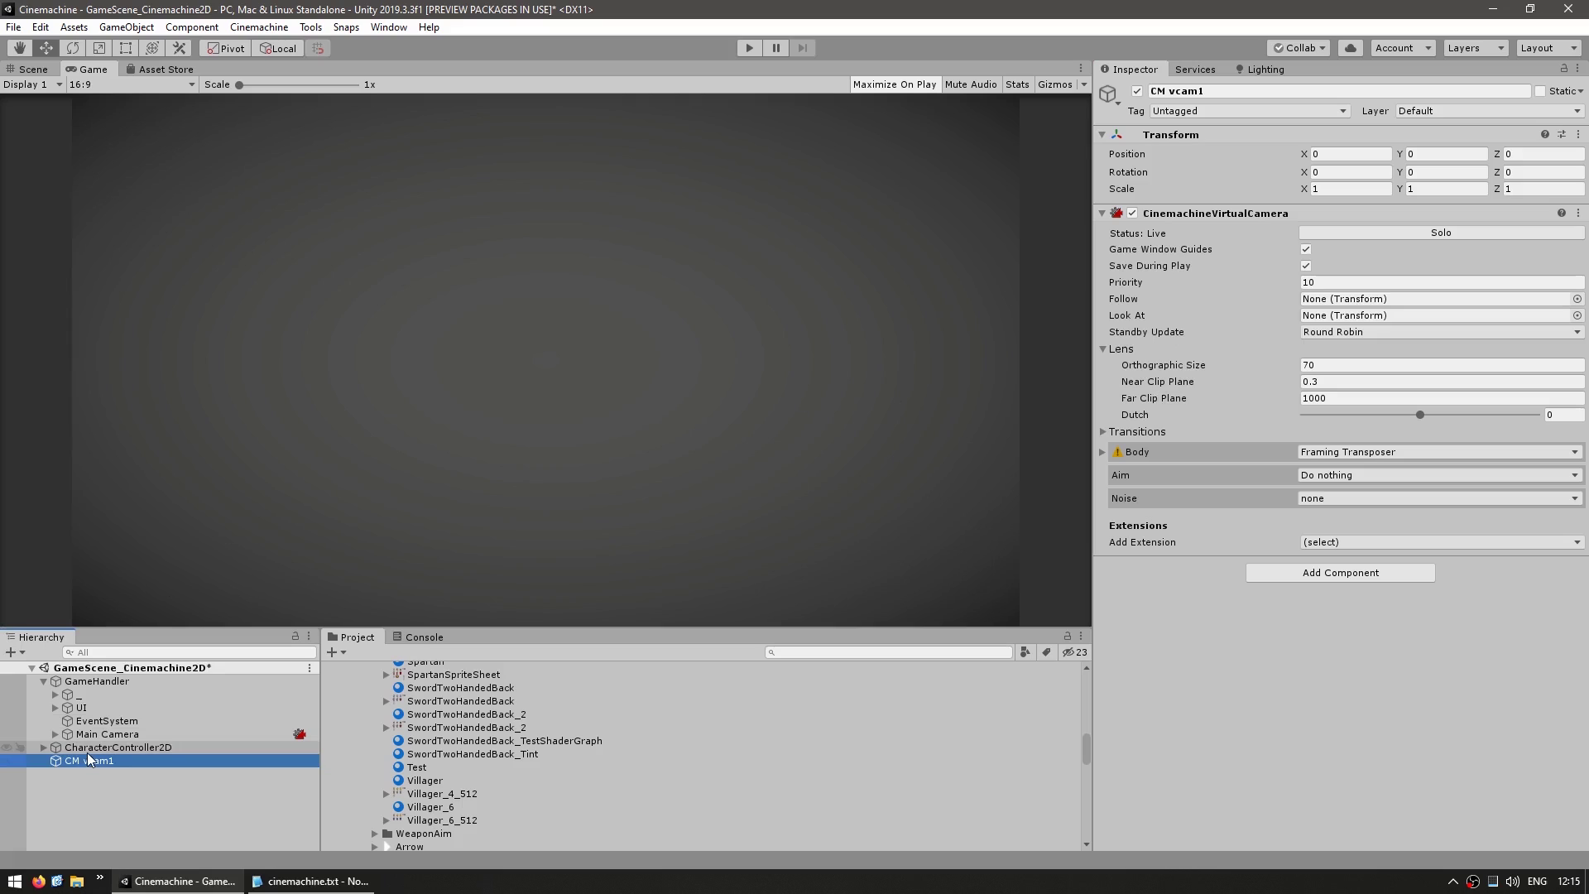
drag(83, 750, 1114, 457)
drag(1221, 323, 1349, 302)
Set the 2D camera's Body damping to about X 3.15, Y 2.38, Z 1.92 and its dead zone to 0.138 wide, 0.084 high.
click(1210, 452)
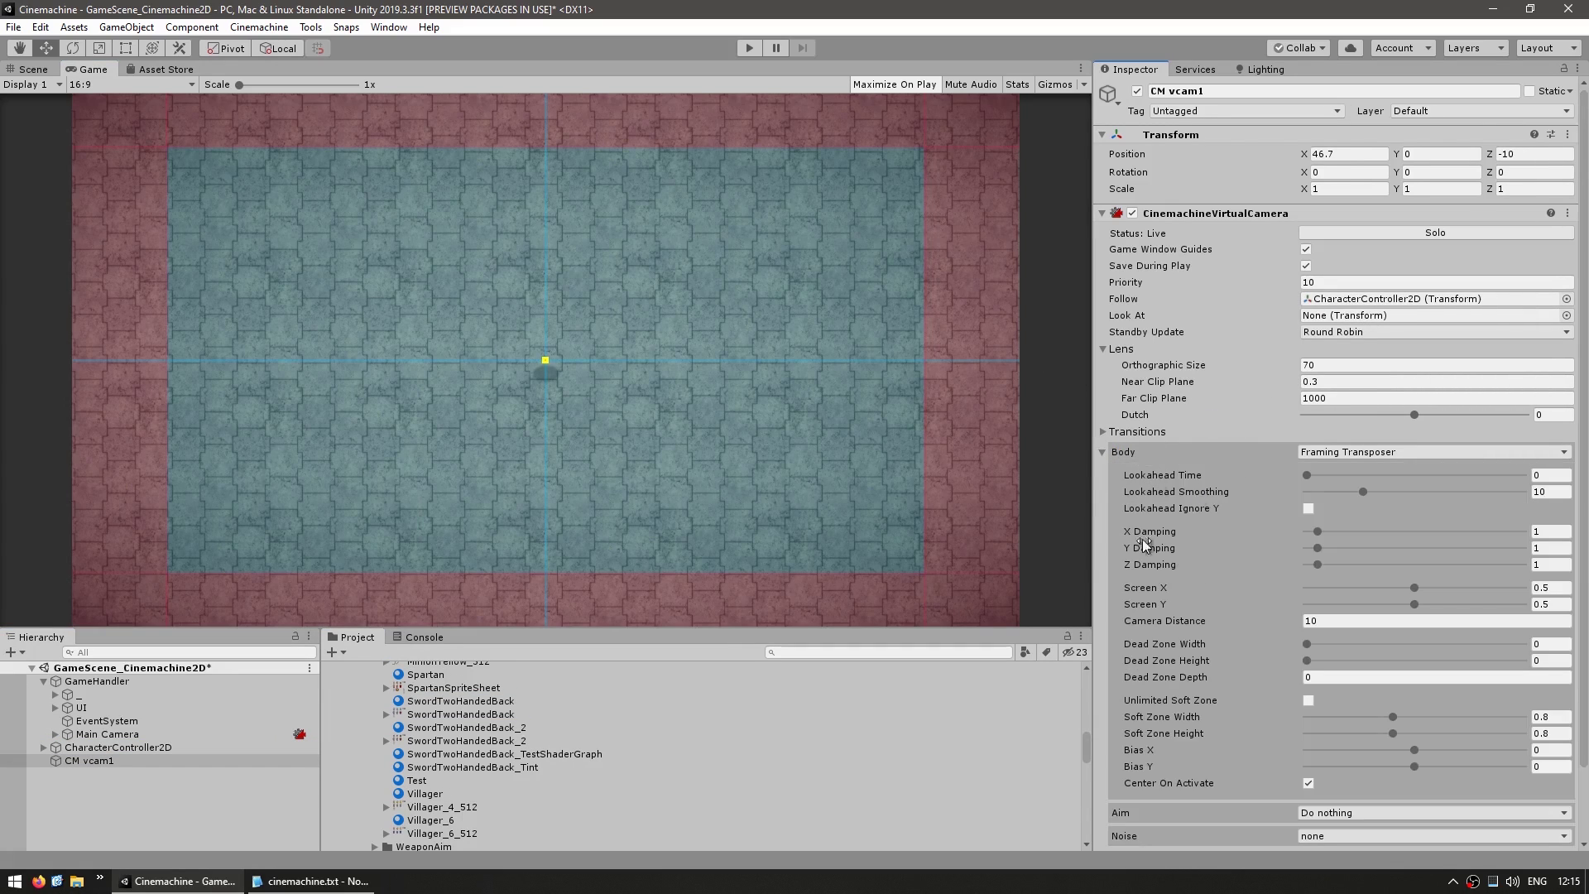
drag(1319, 548, 1333, 548)
click(1319, 564)
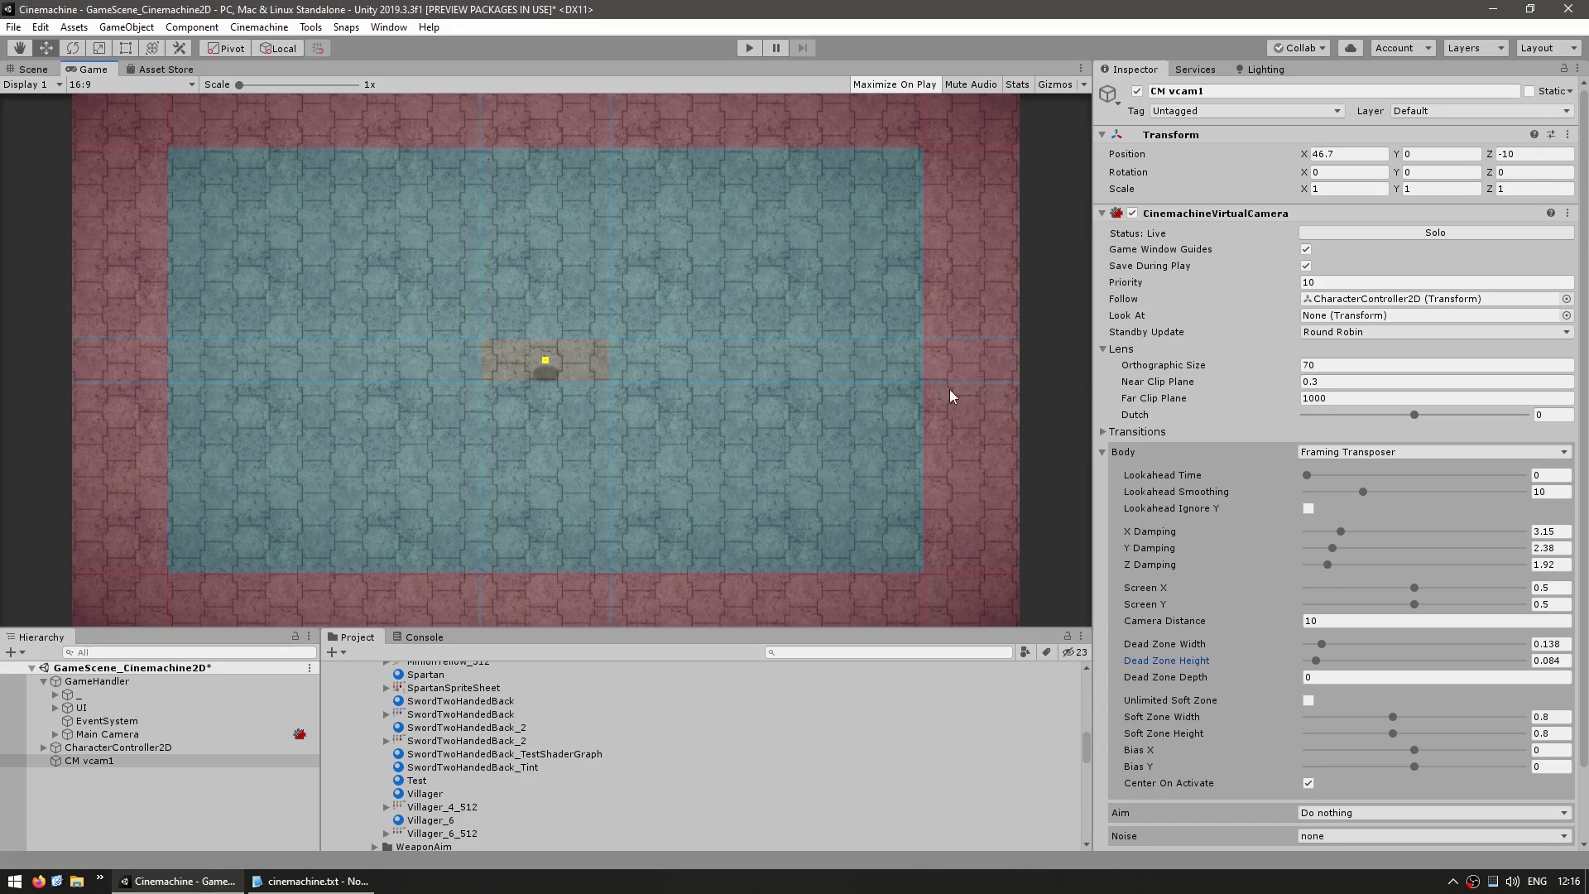
Run the scene and walk the character in all directions to test how the 2D camera follows.
click(747, 47)
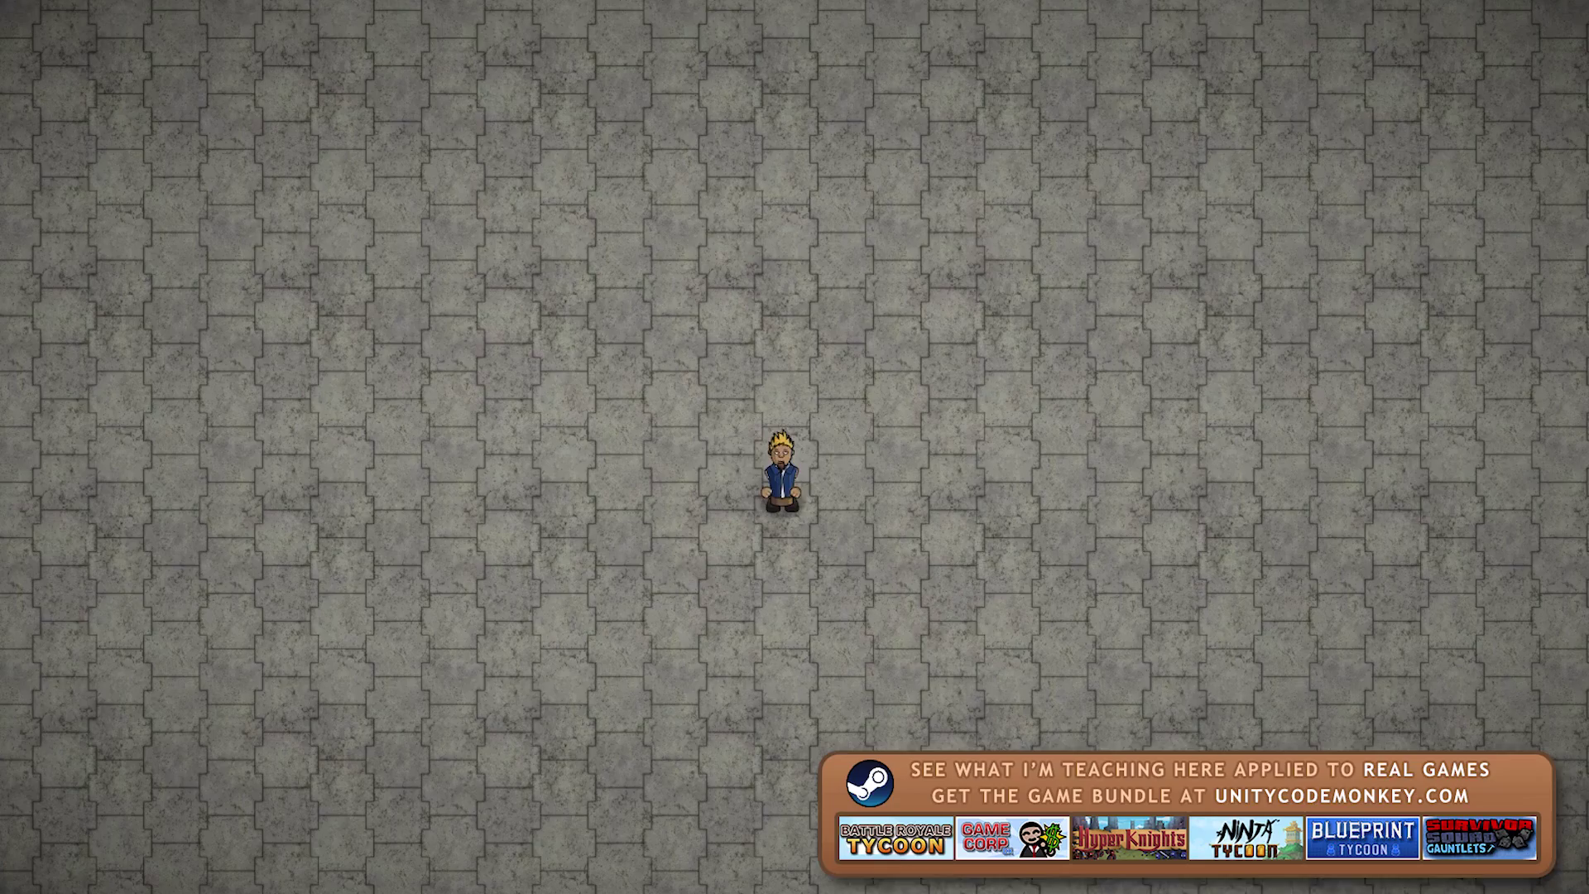
key(d)
key(w)
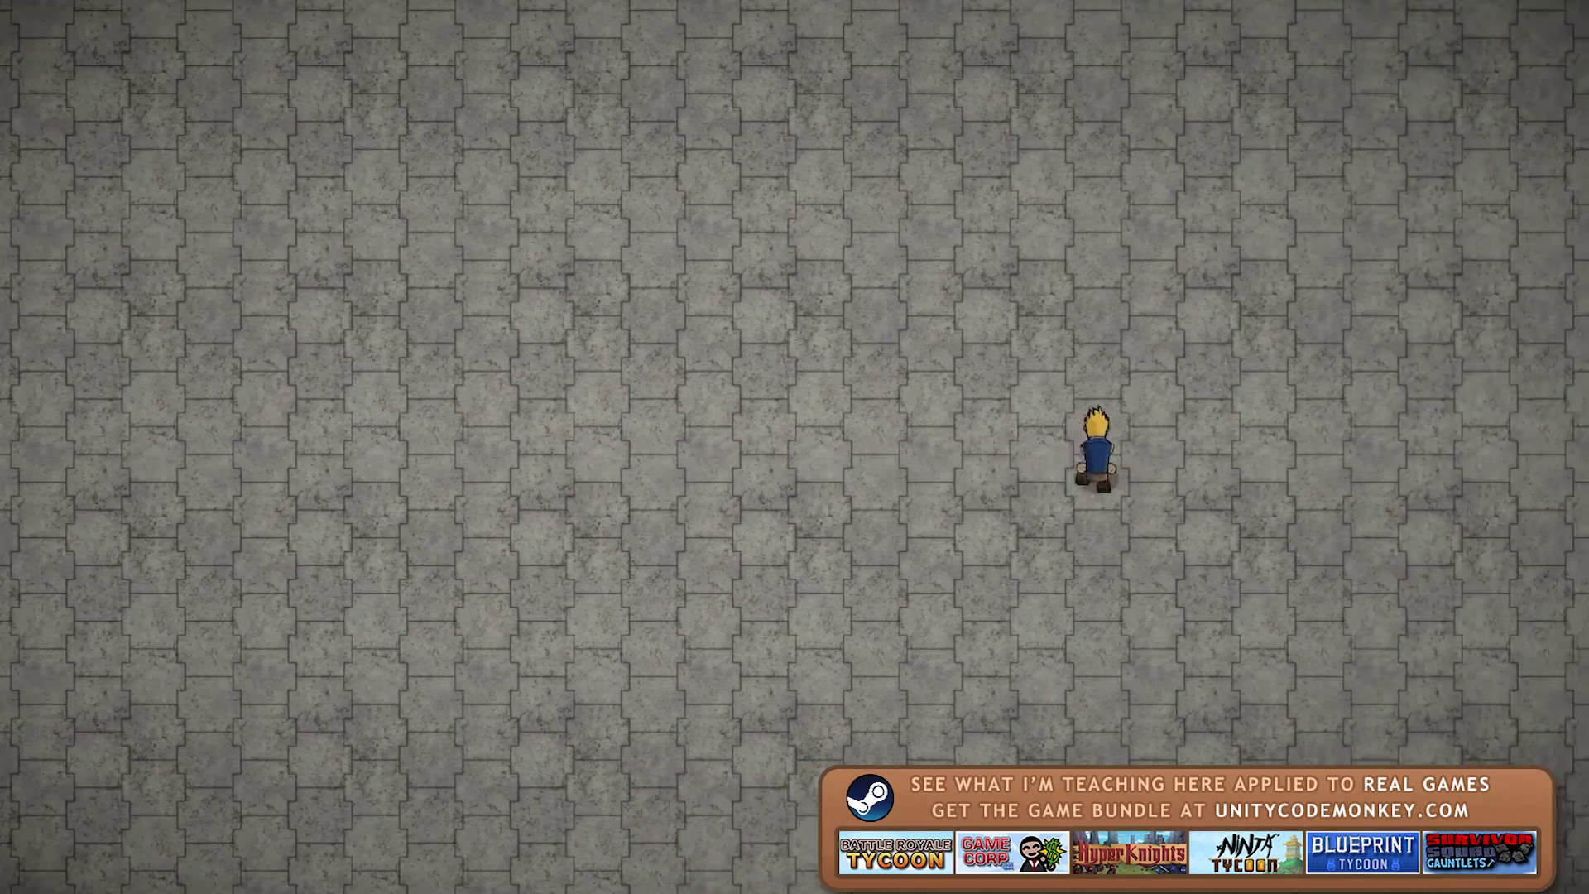
key(a)
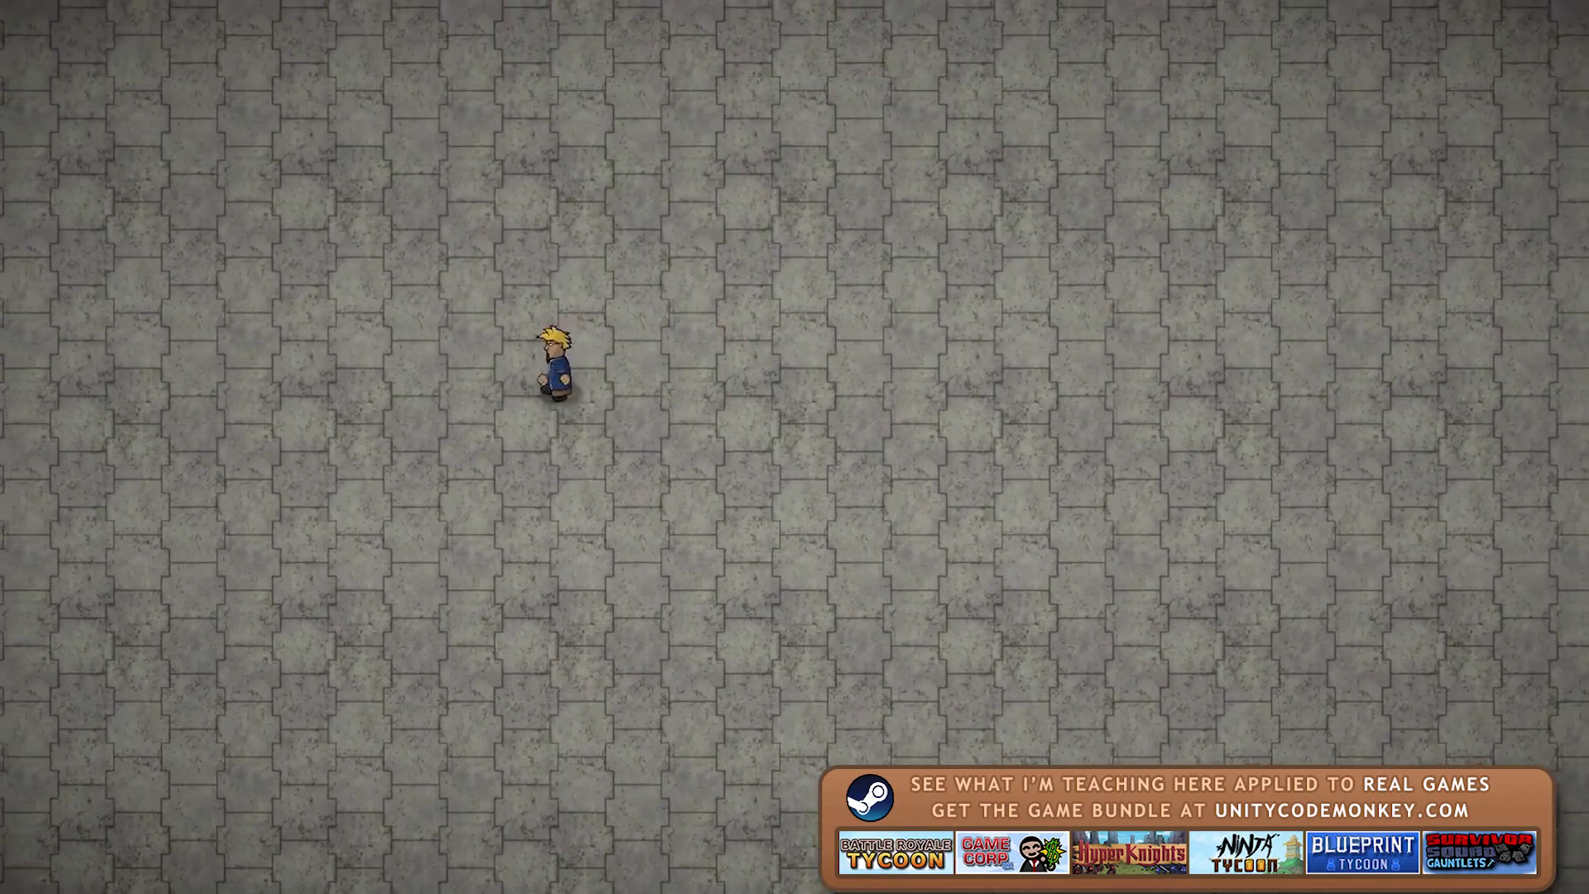
key(s)
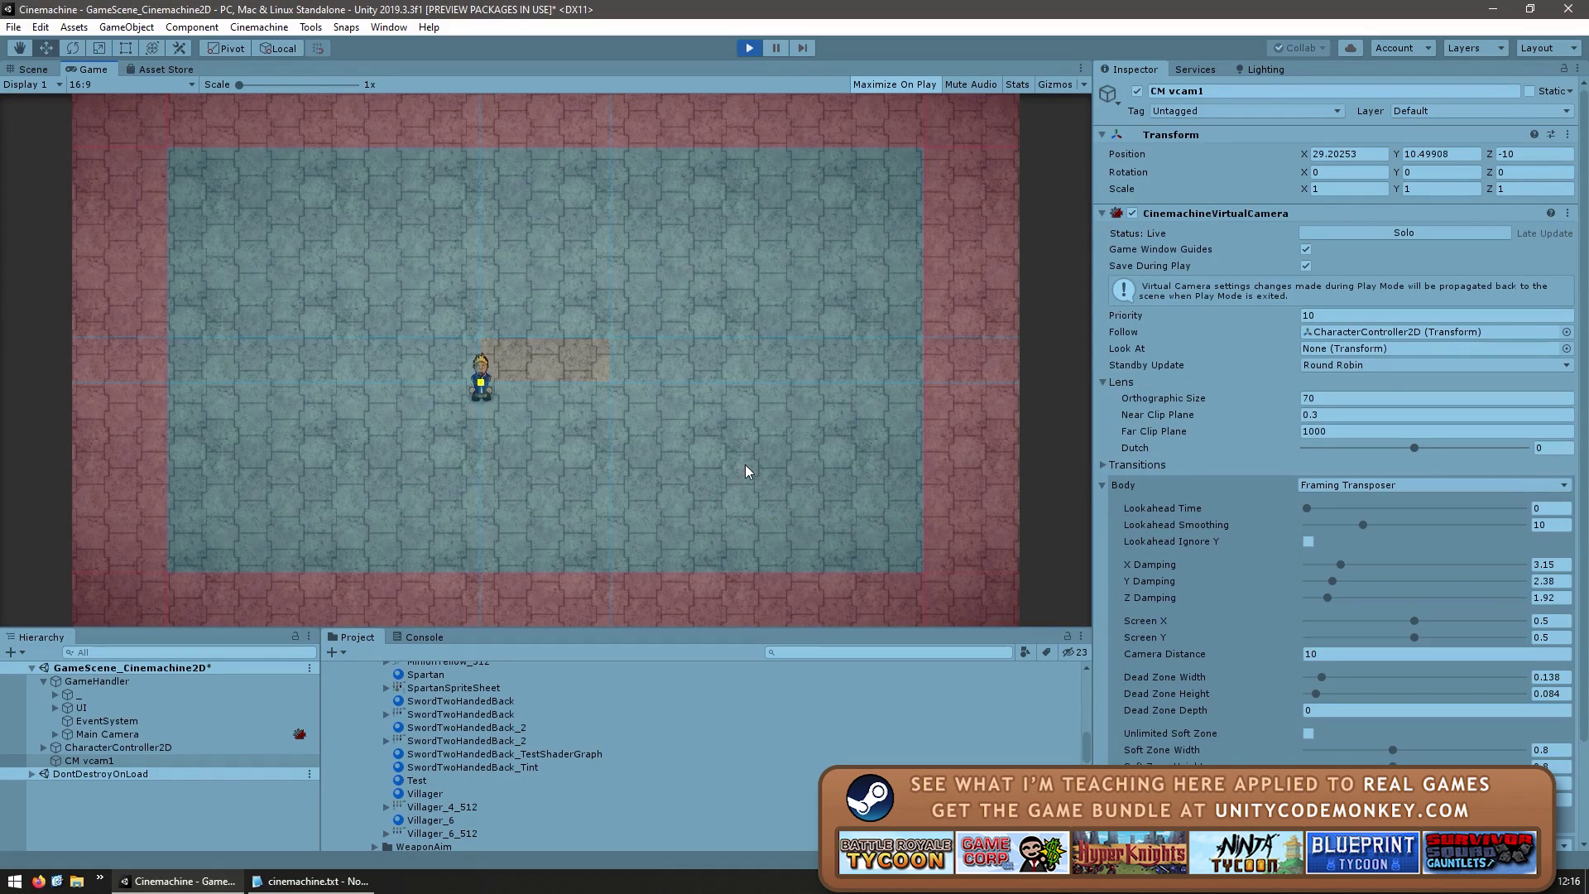
Duplicate CM vcam1 as a close-up camera with Priority 20, Orthographic Size 20 and Screen Y 0.615, and hide its game window guides.
click(209, 760)
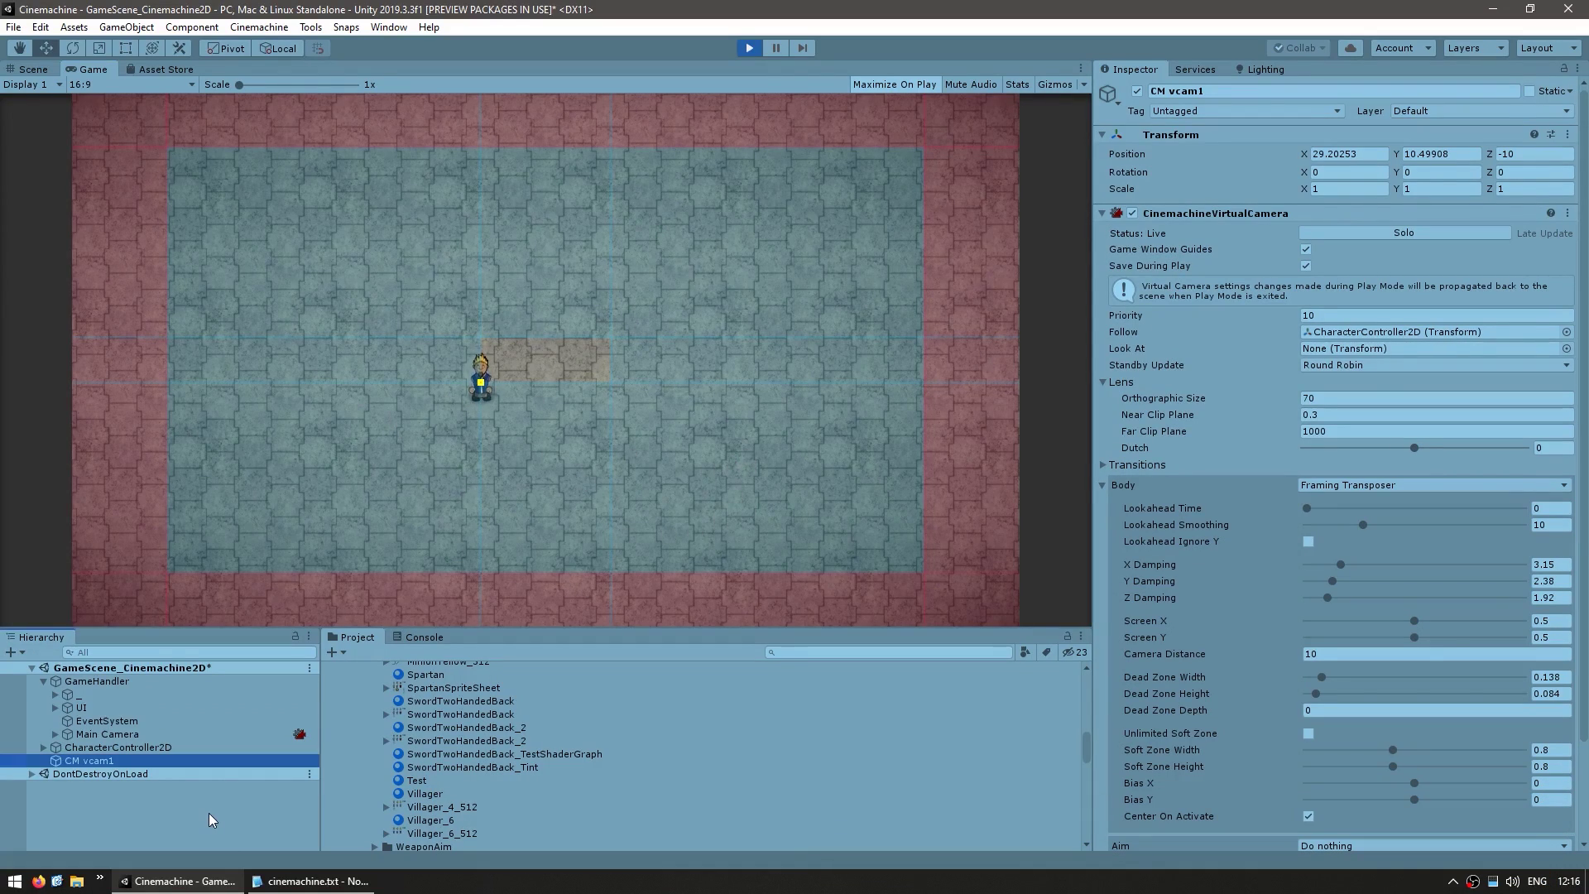
key(ctrl+d)
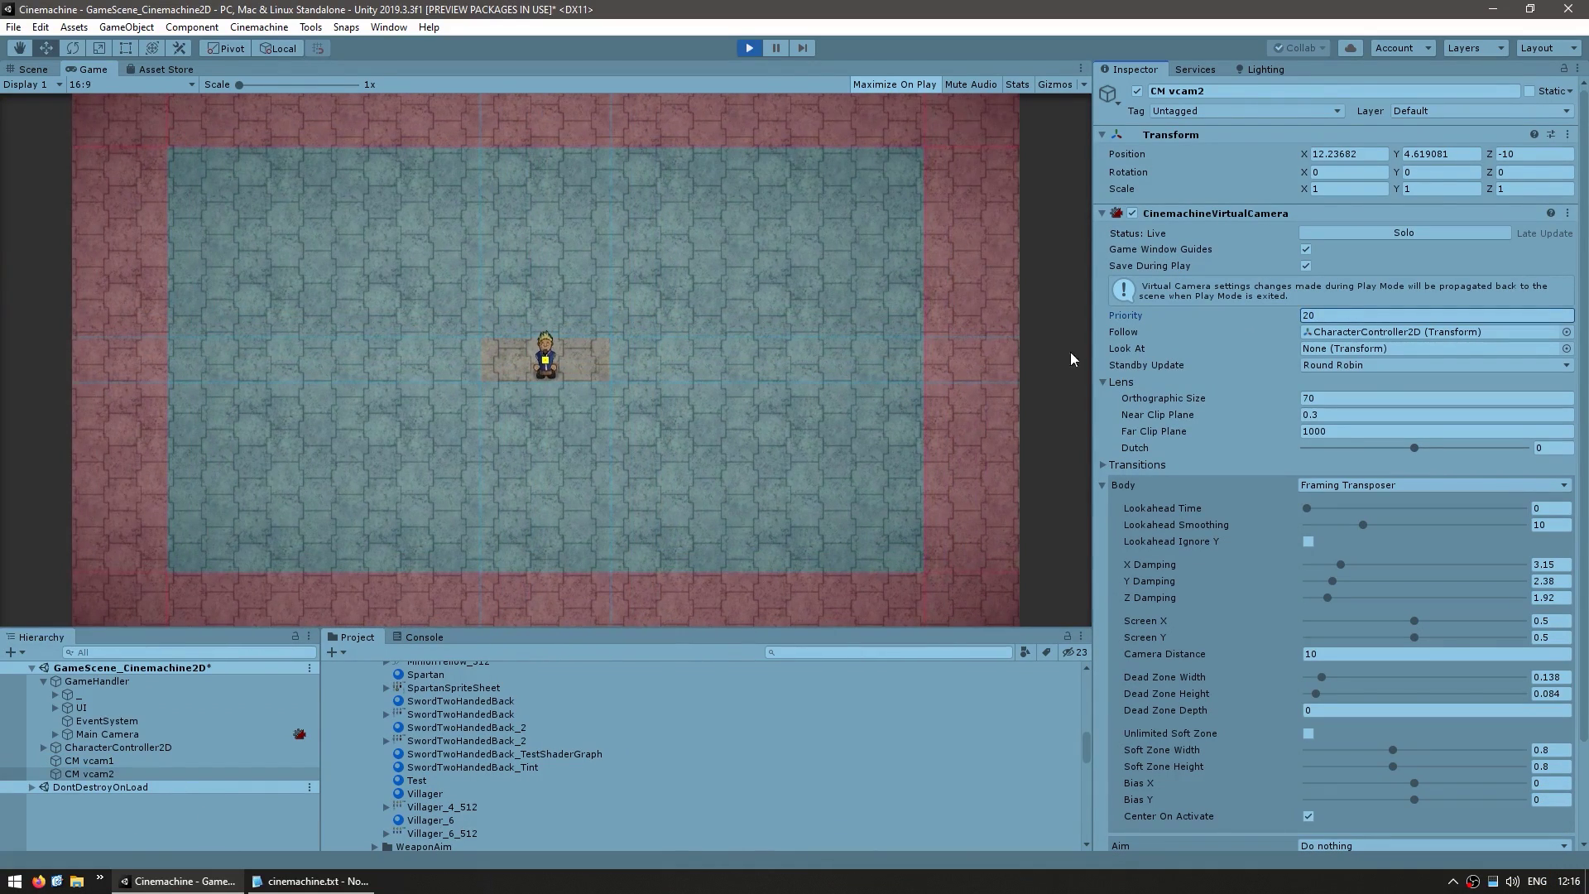
click(1333, 398)
text(20)
drag(1415, 638, 1428, 638)
click(116, 815)
click(102, 776)
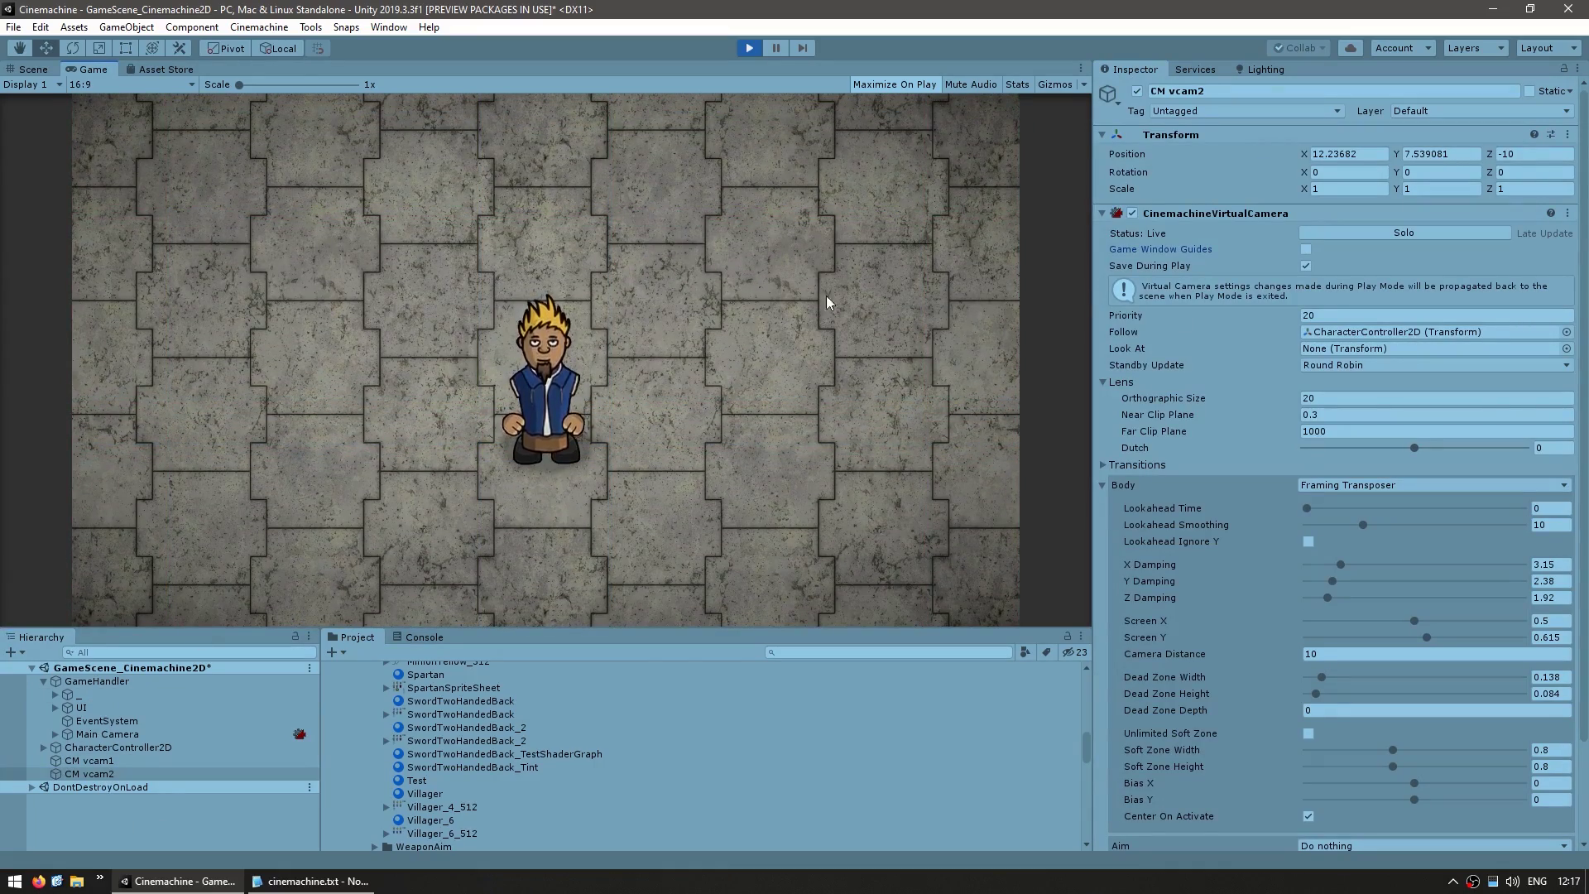
Walk the character around in the running scene to test the close-up camera's following.
key(d)
key(w)
key(a)
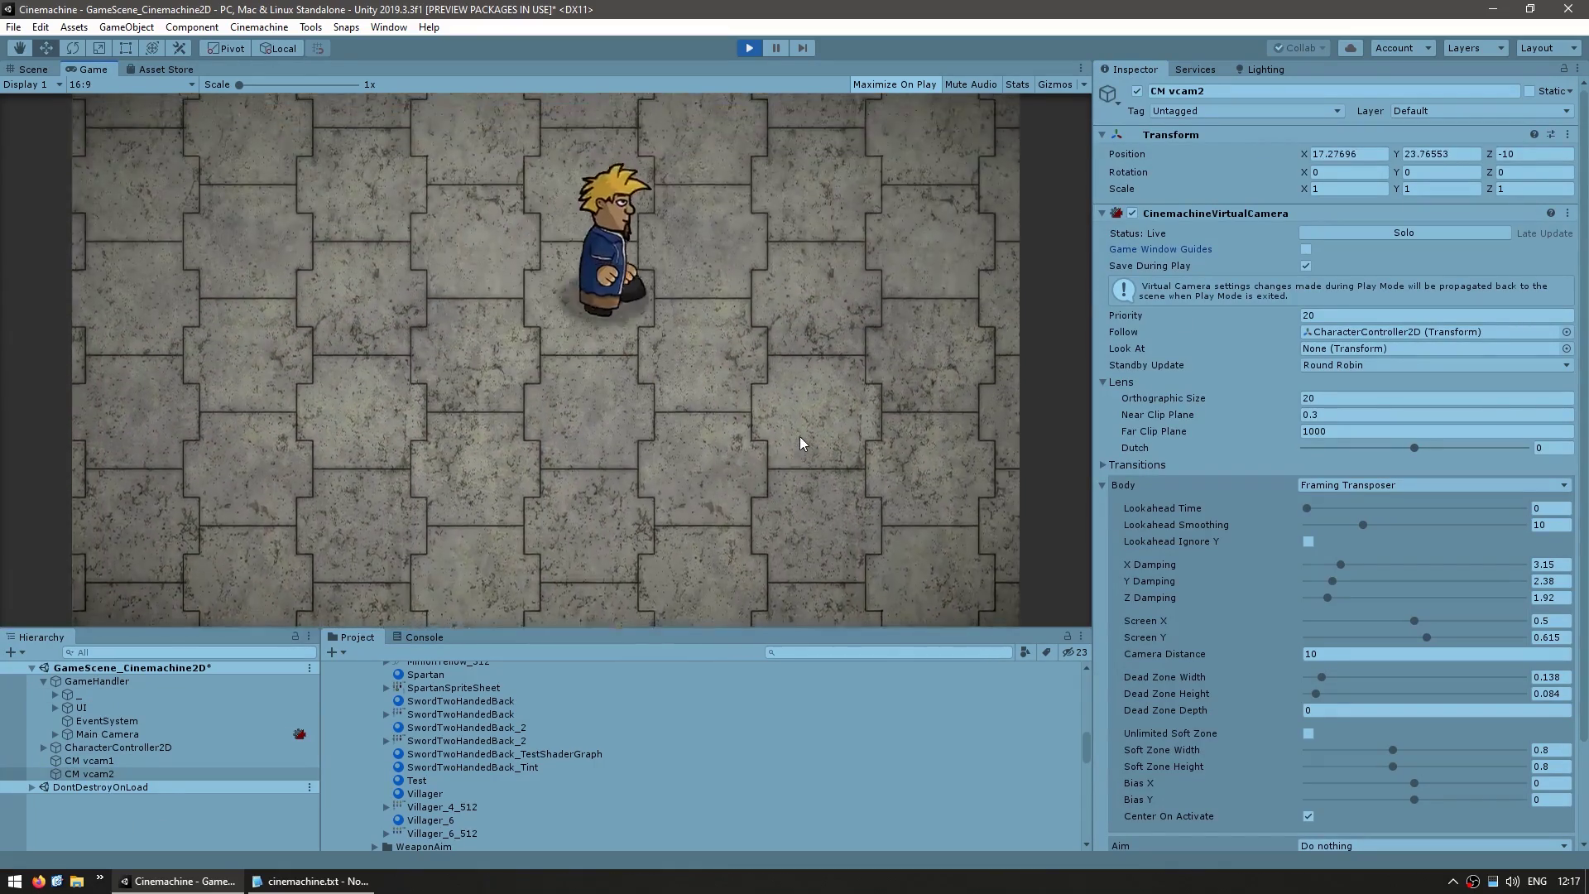
key(d)
key(s)
key(a)
key(a)
key(s)
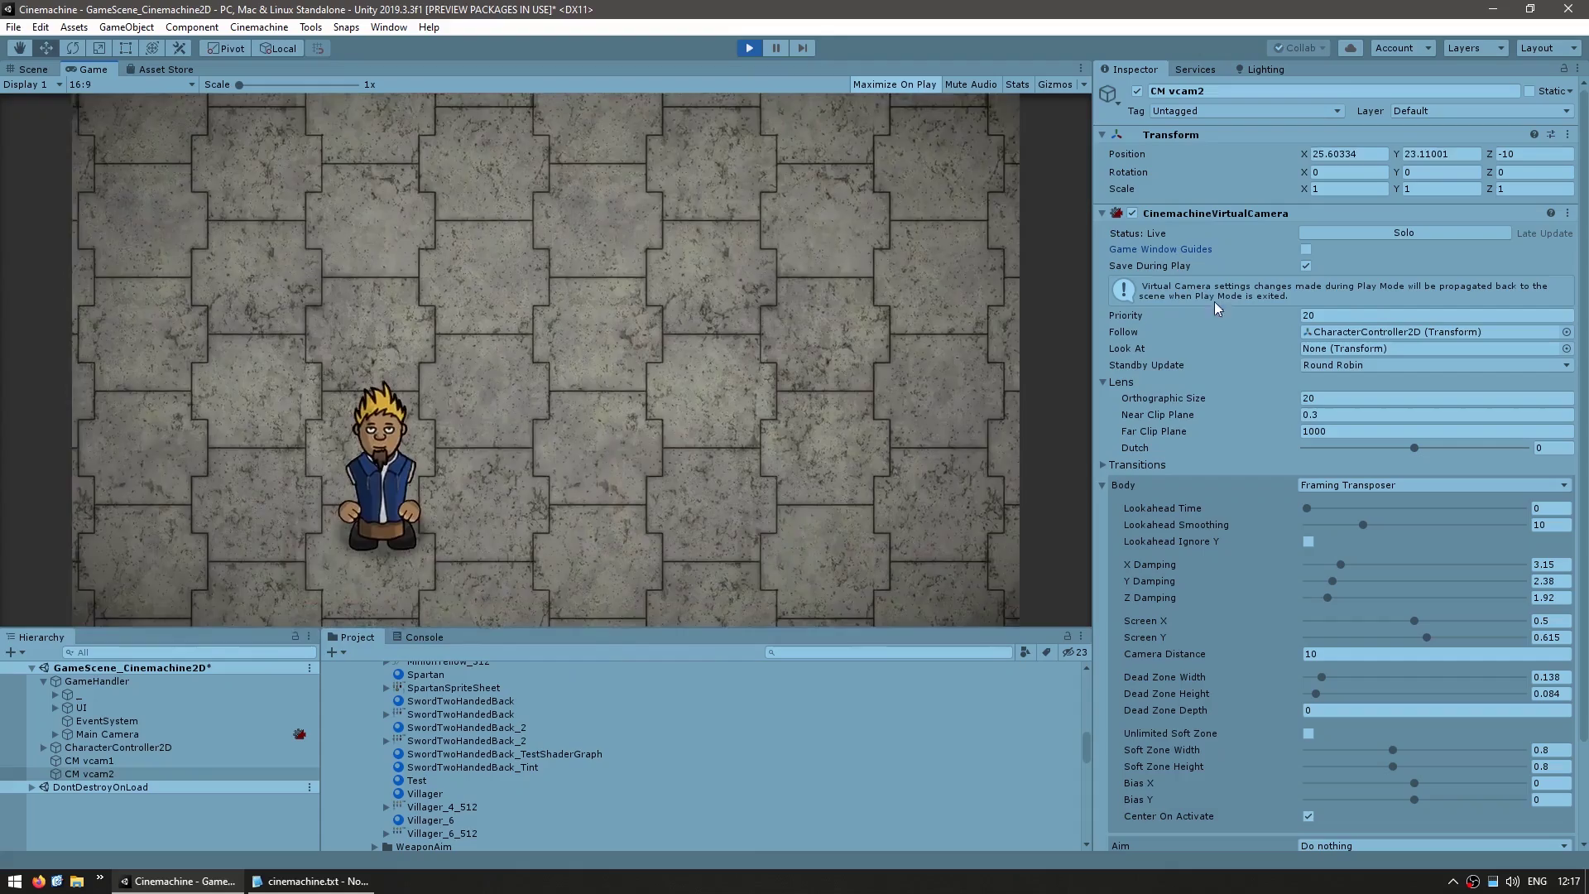
Blend between the two 2D cameras while walking by changing CM vcam2's Priority to about -225, then 60, then lowering it again.
drag(1219, 315, 767, 384)
key(w)
key(d)
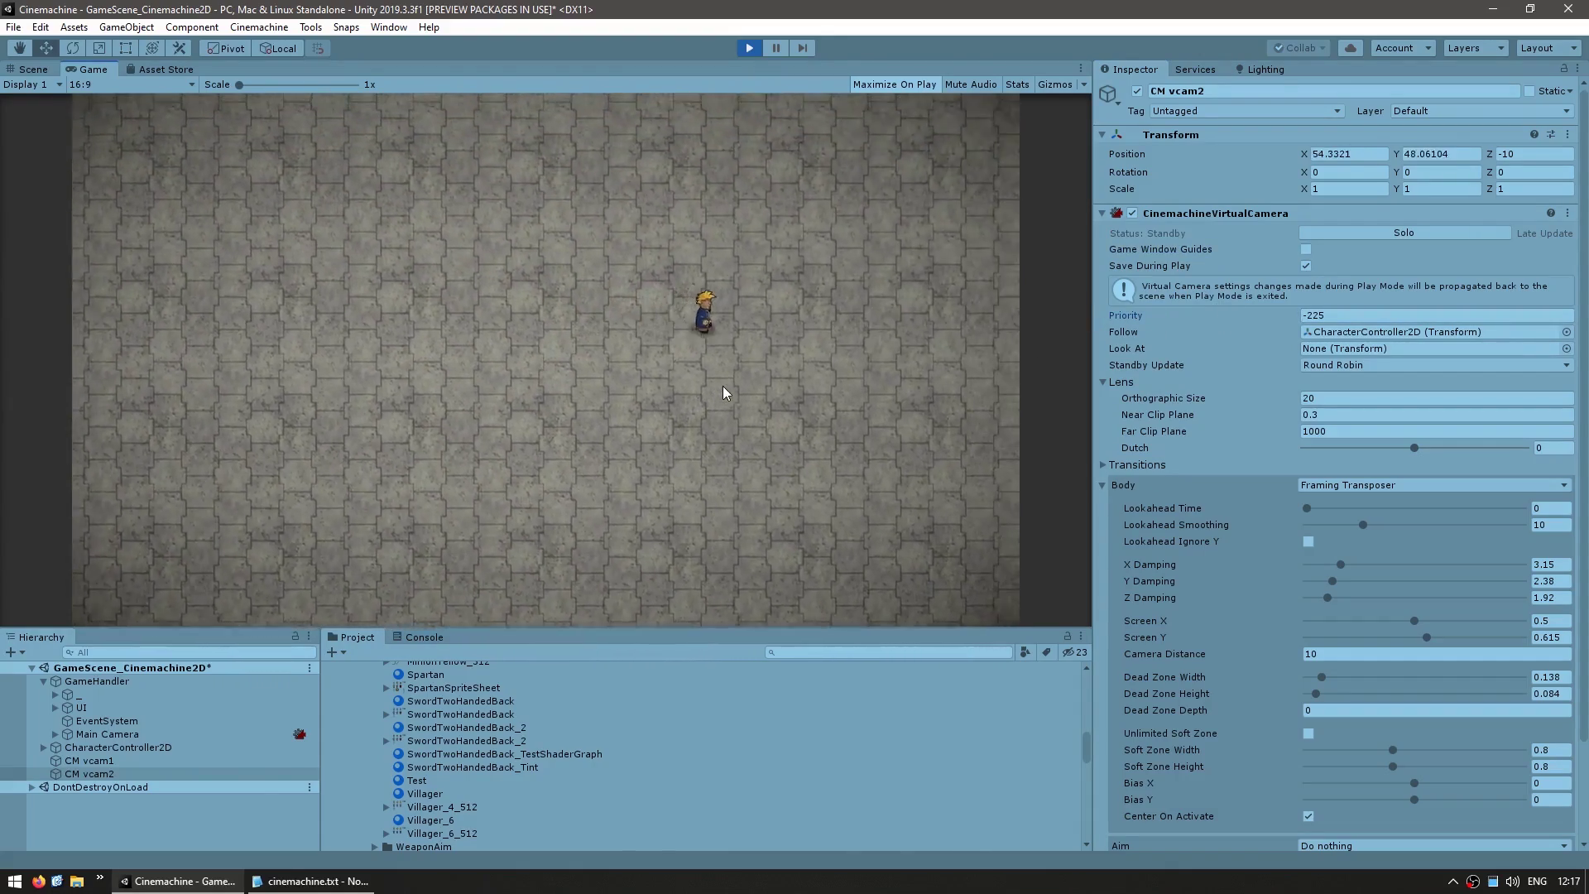
key(a)
click(1162, 316)
drag(1161, 315, 1359, 306)
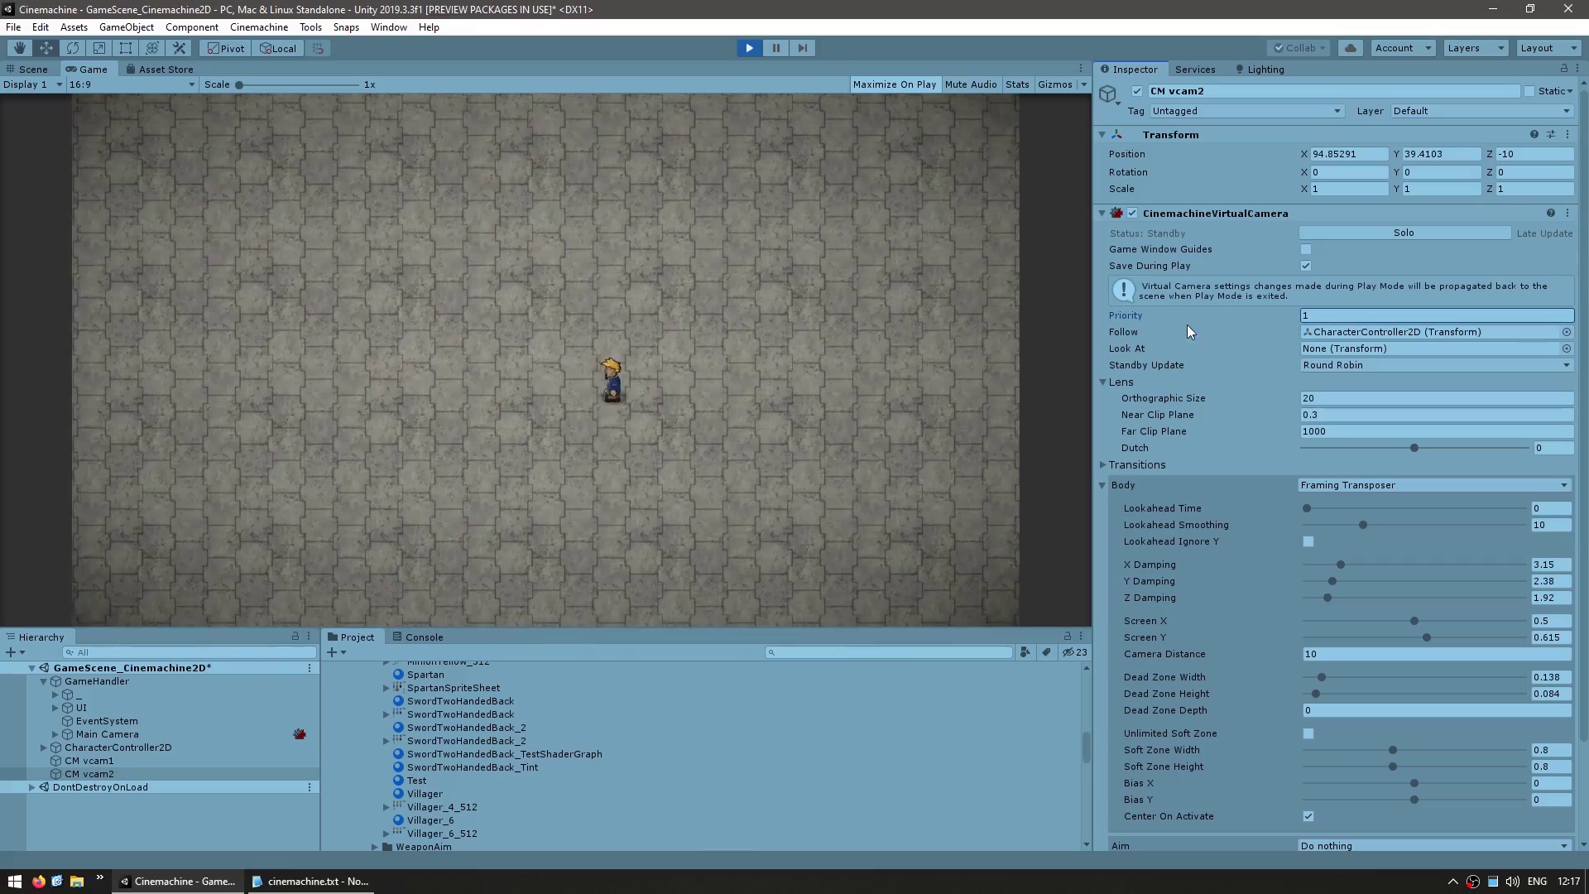
key(w)
key(a)
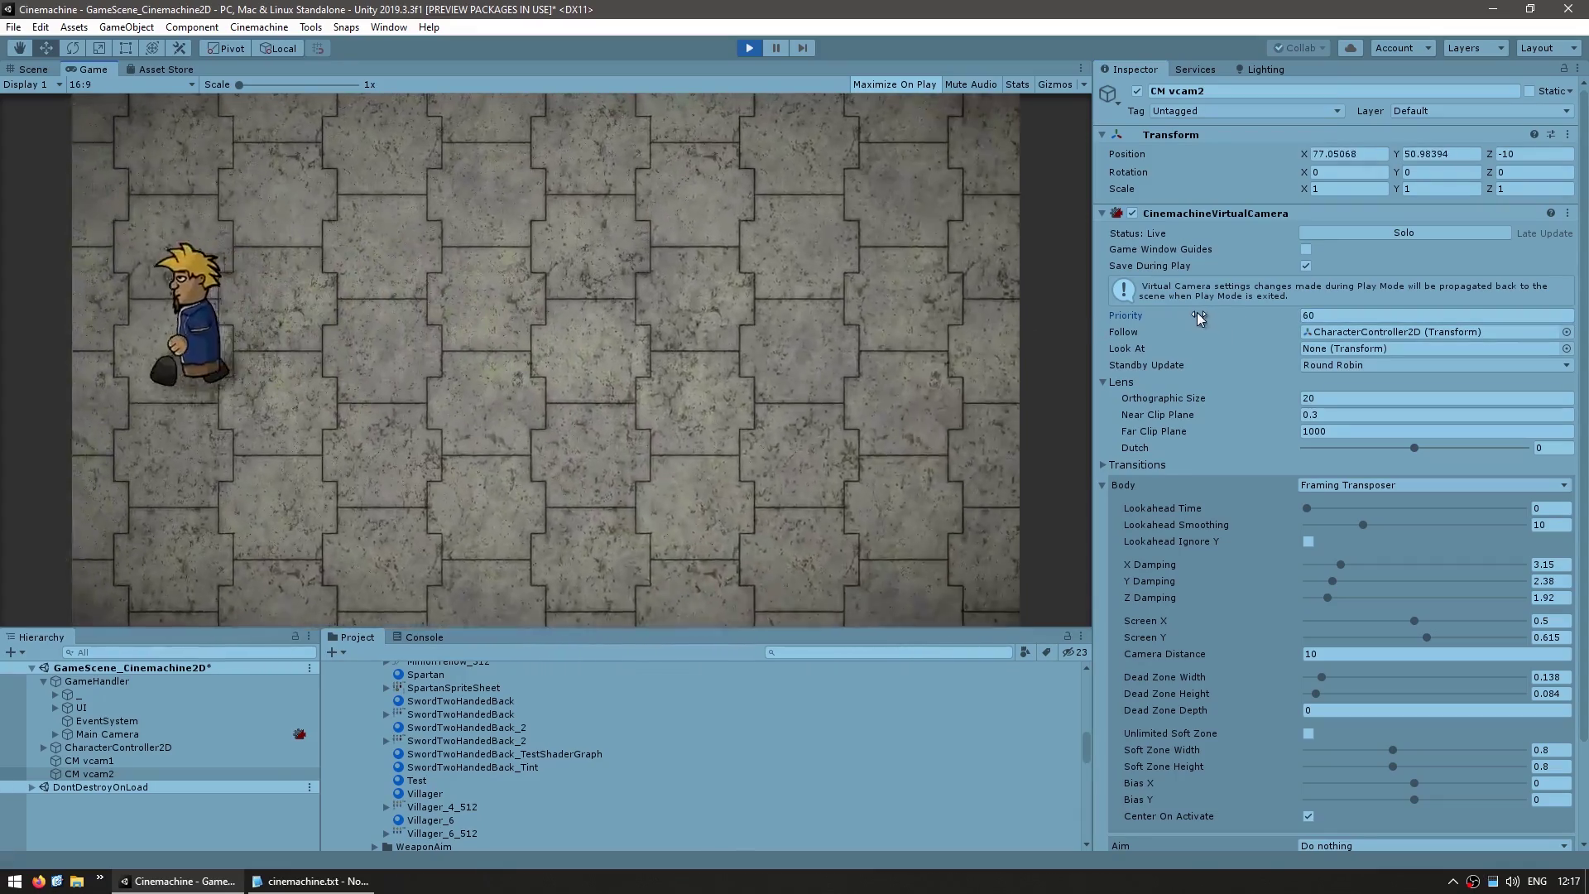
key(d)
drag(1197, 314, 827, 351)
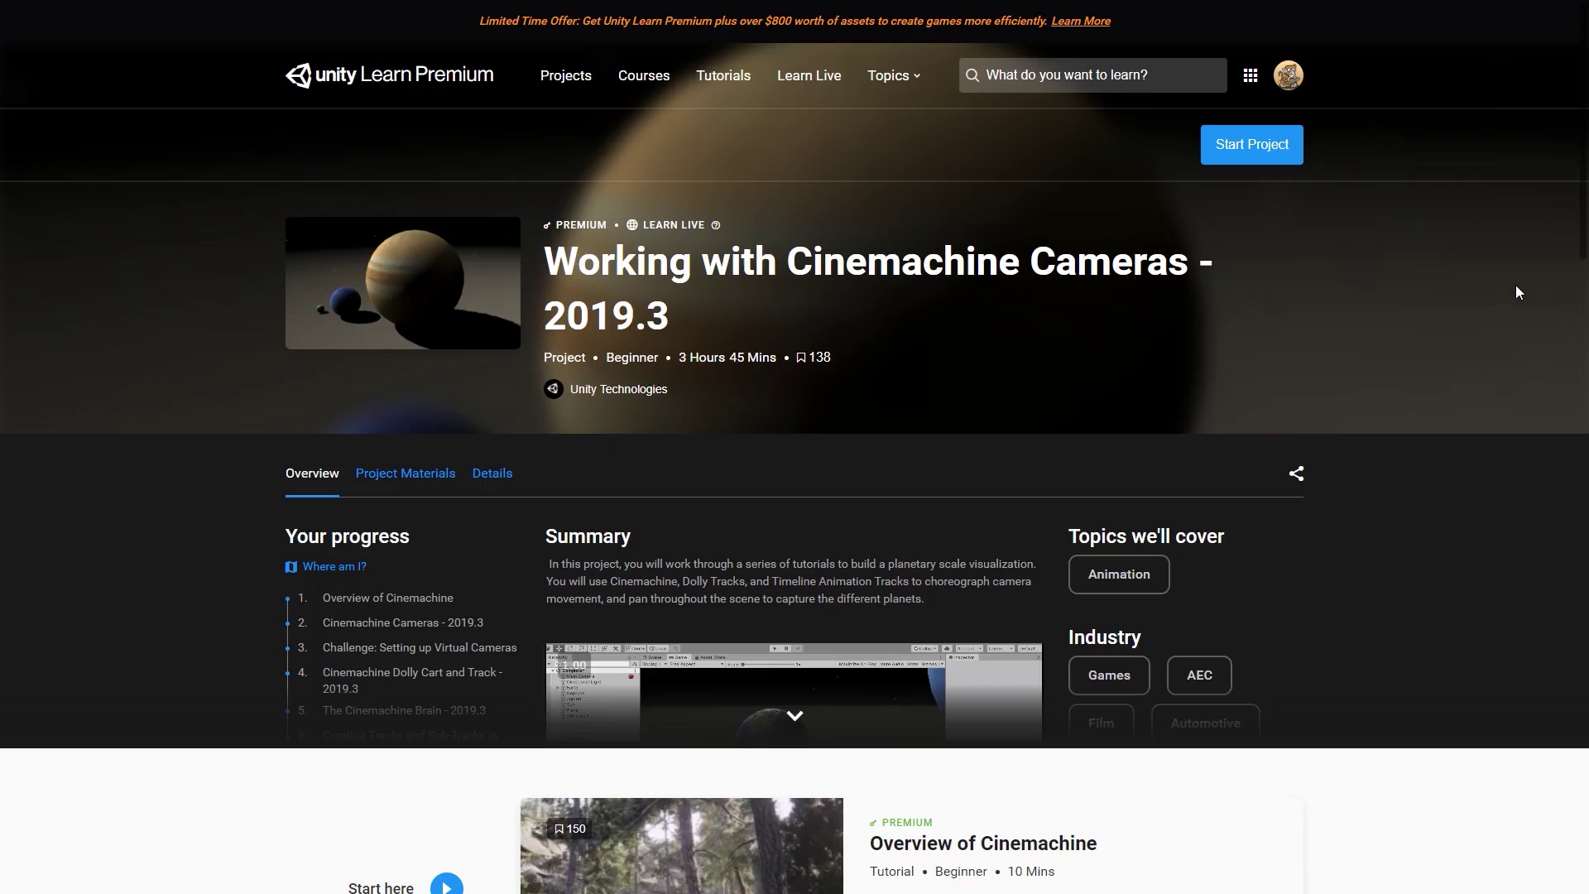
Switch to the Unity Learn project Working with Cinemachine Cameras - 2019.3 and look through its list of tutorials.
scroll(1515, 283, down, 3)
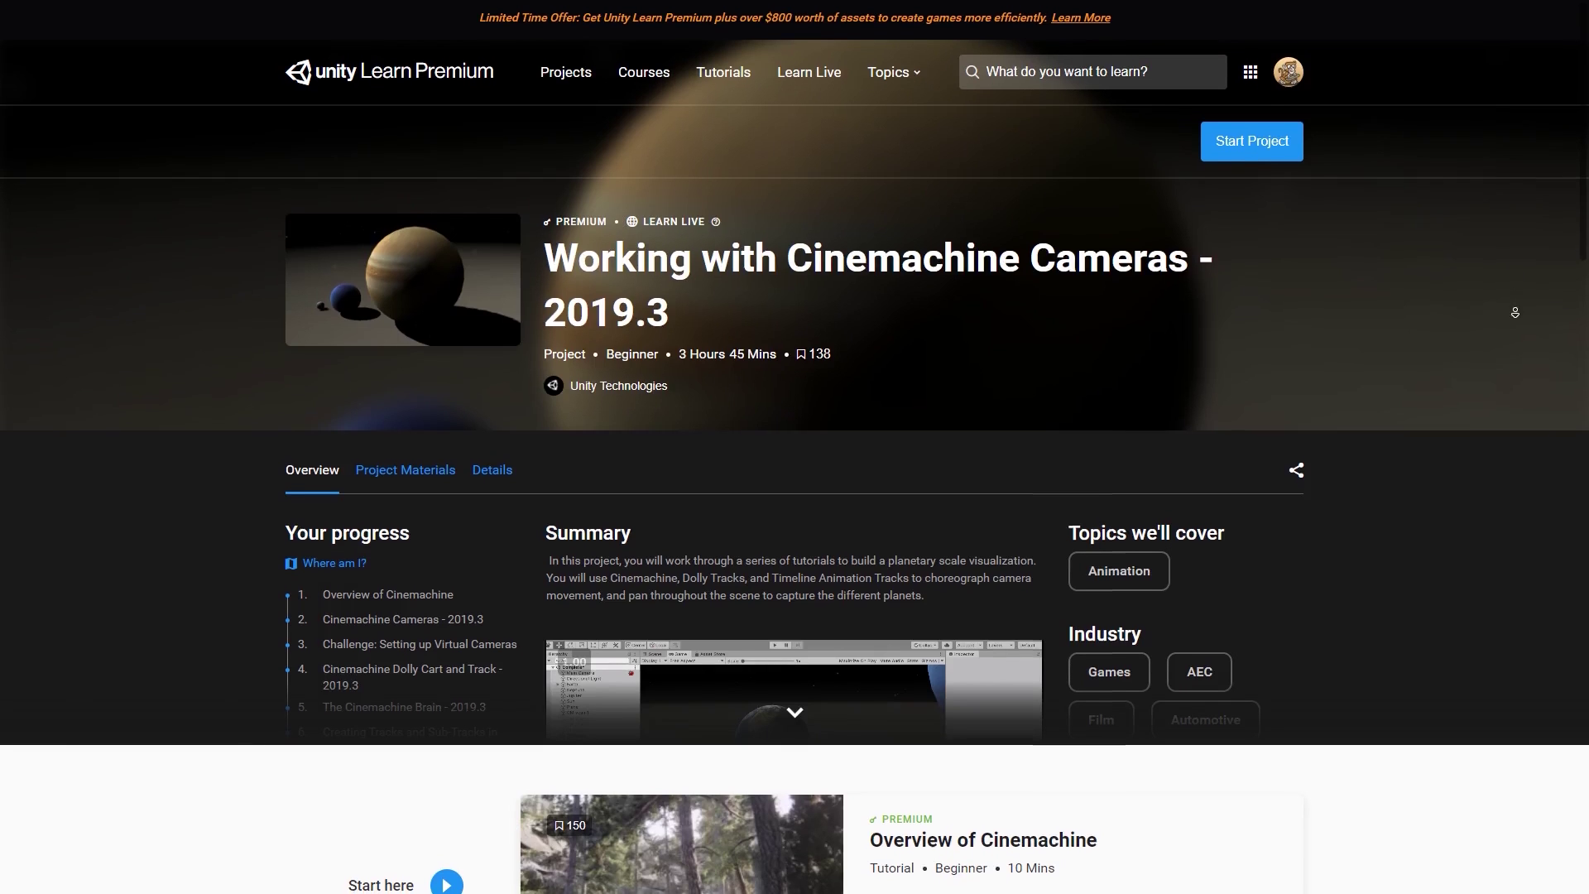
scroll(1514, 326, down, 4)
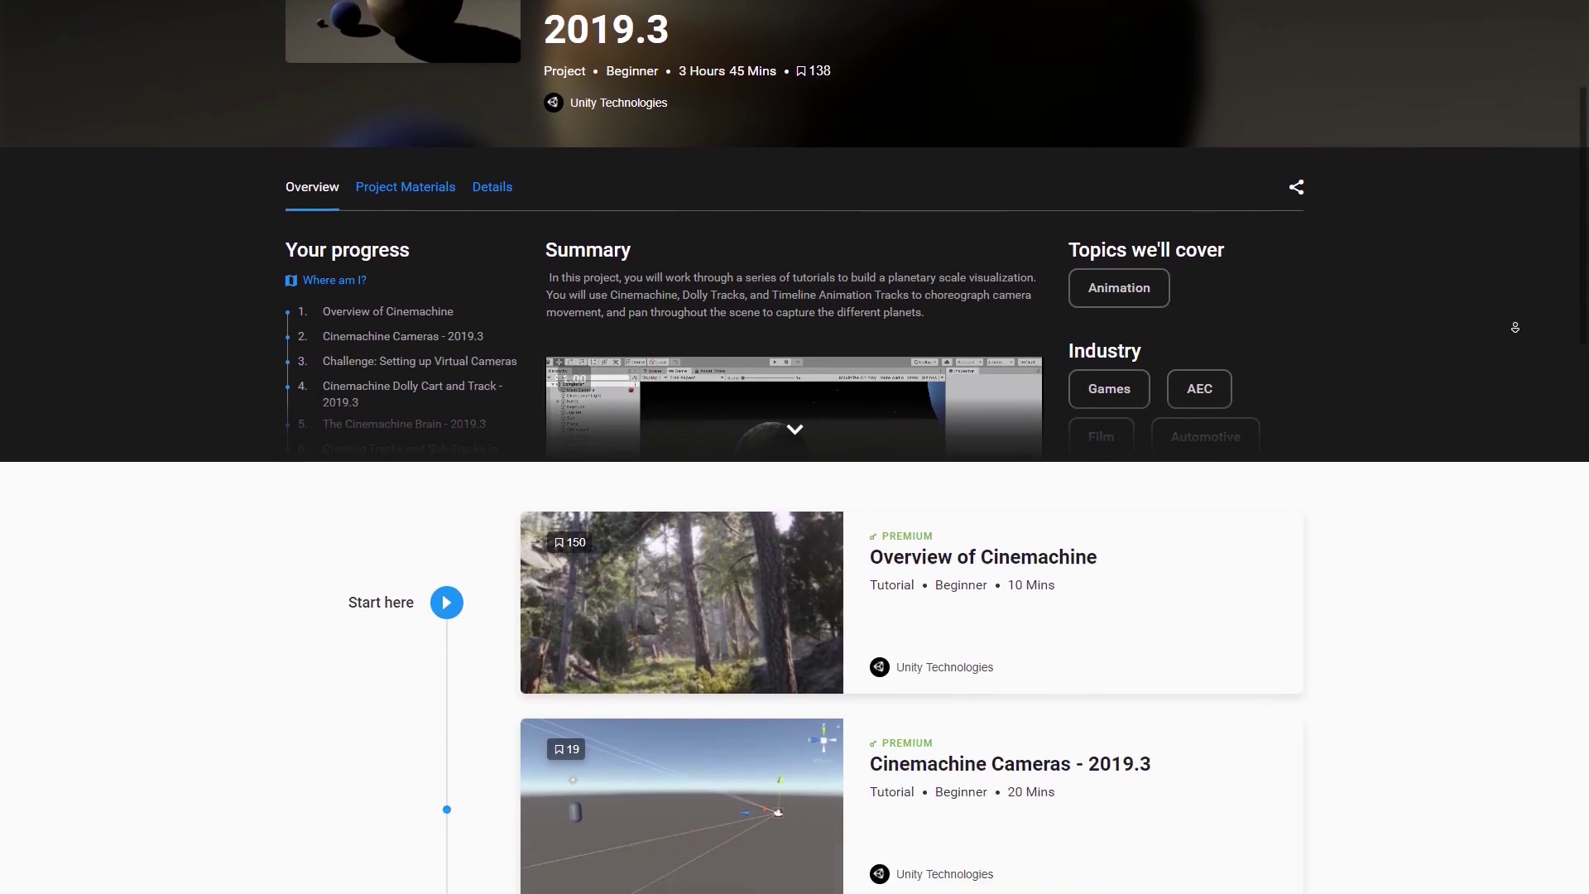
scroll(1515, 327, down, 4)
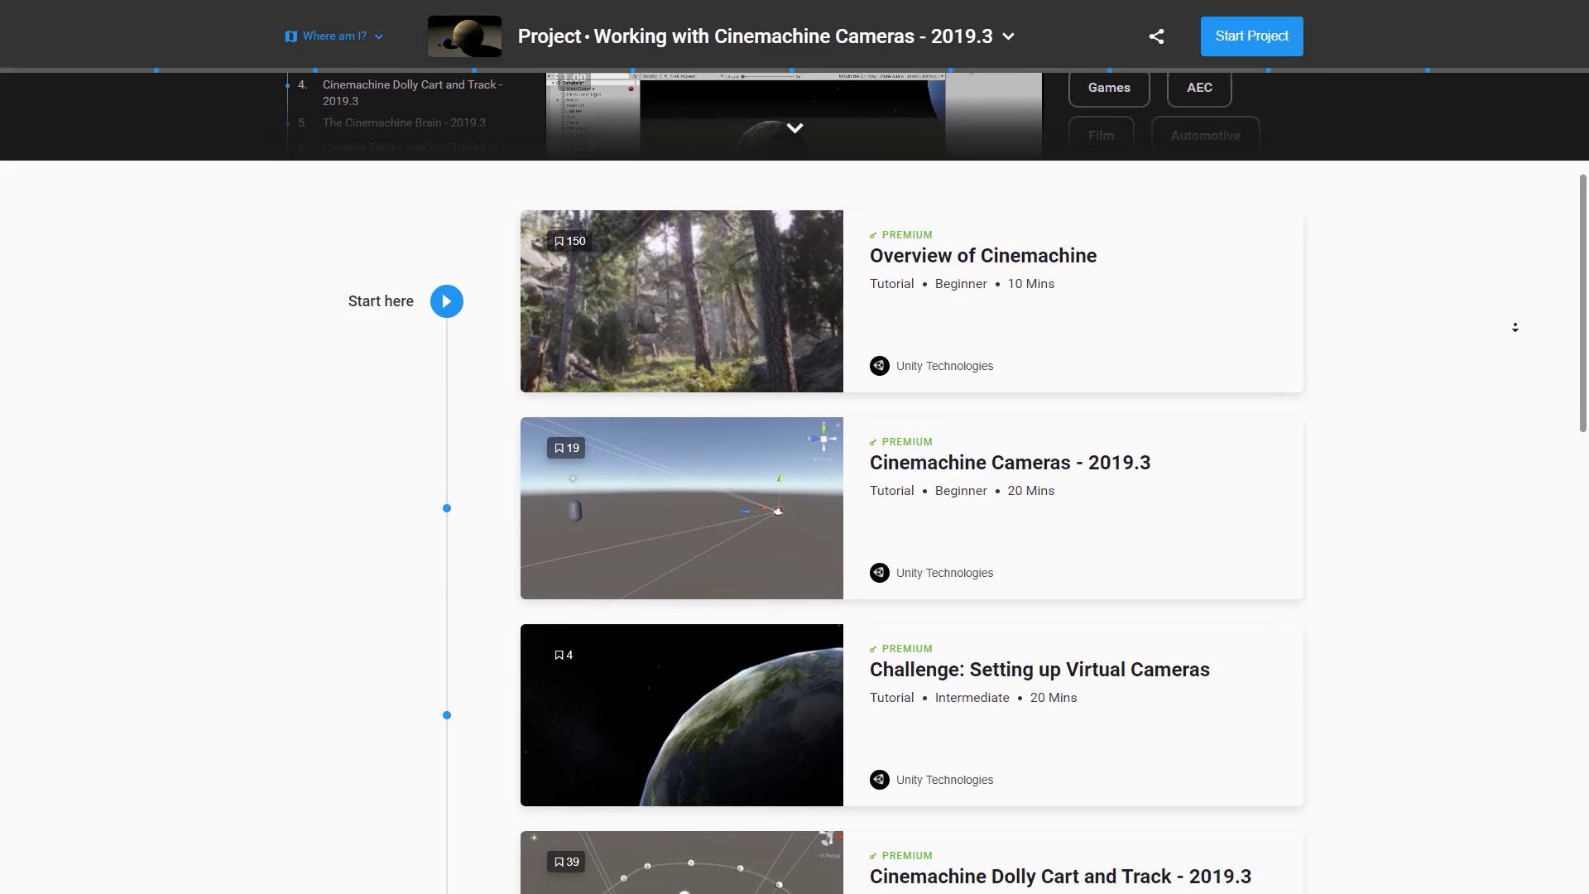
scroll(1515, 327, down, 4)
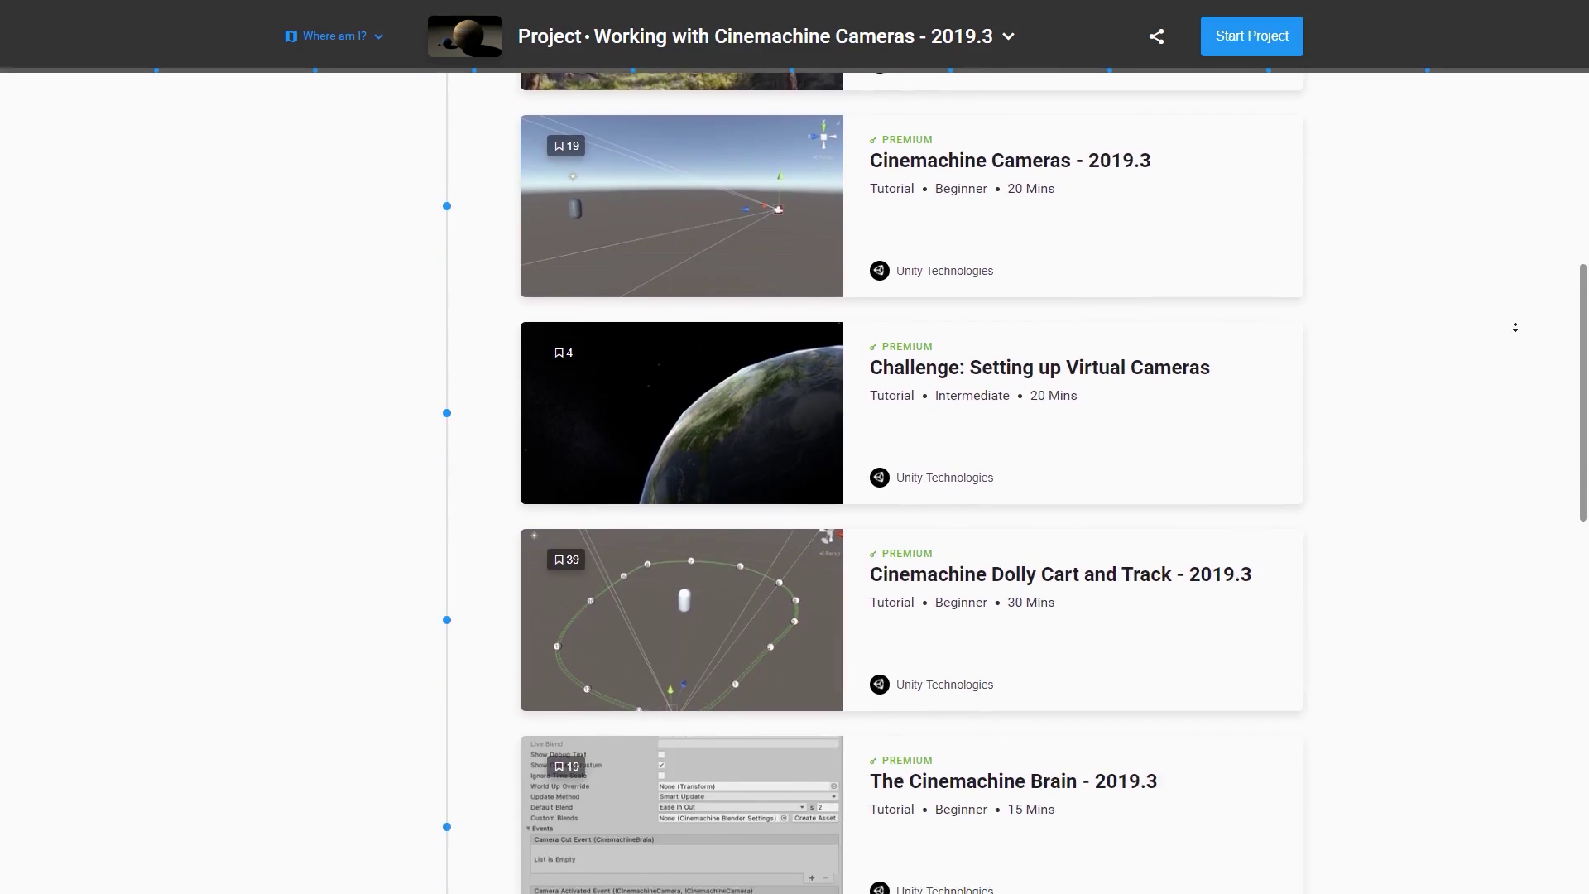
scroll(1515, 327, down, 4)
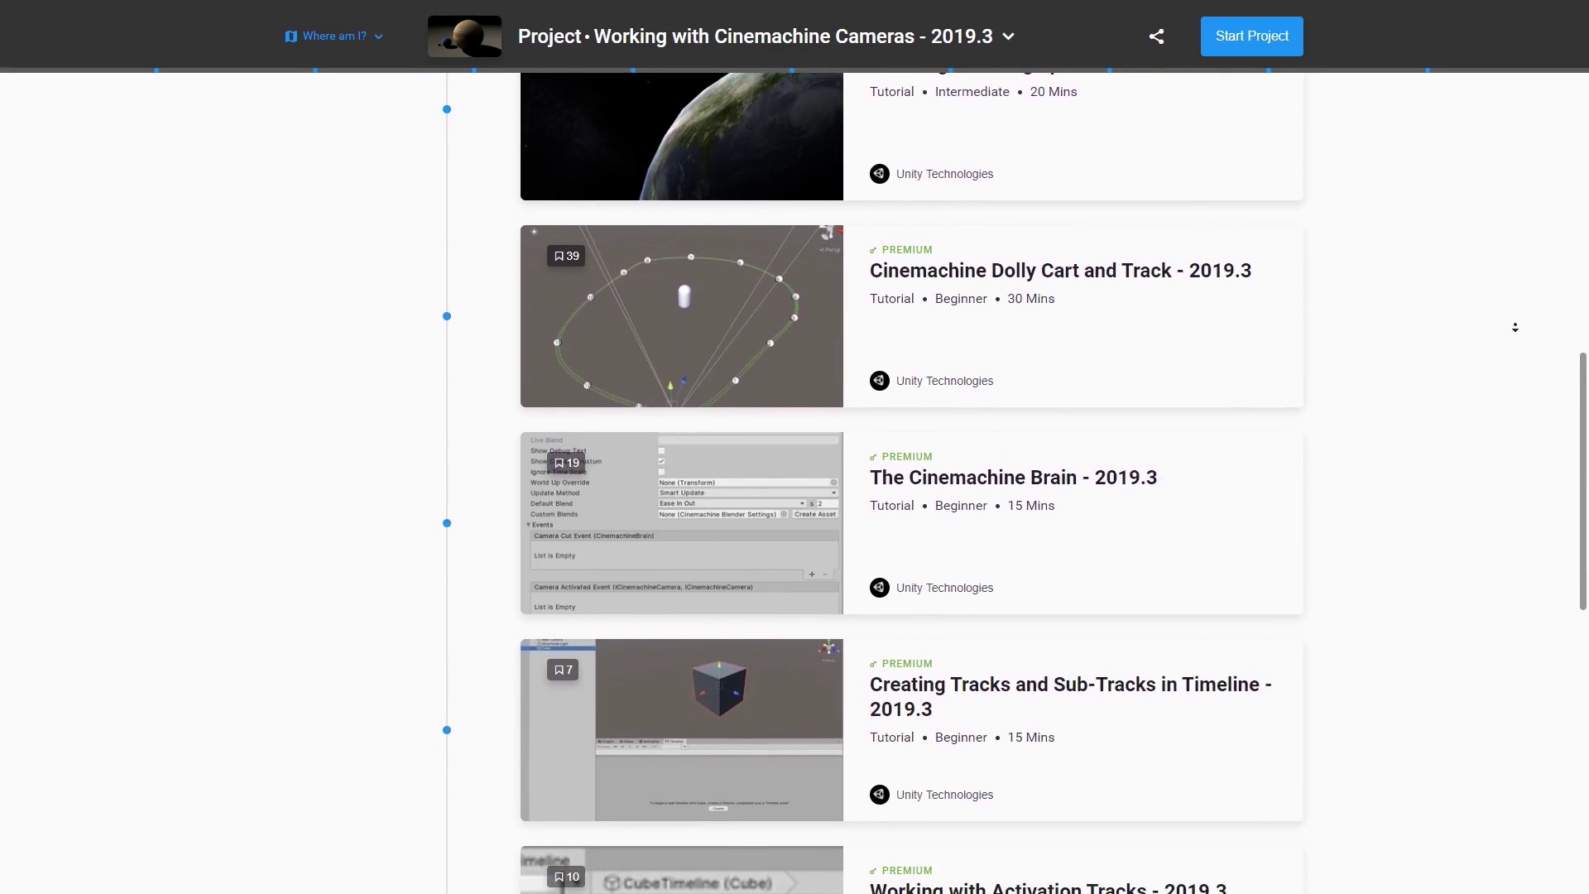
scroll(1515, 327, down, 4)
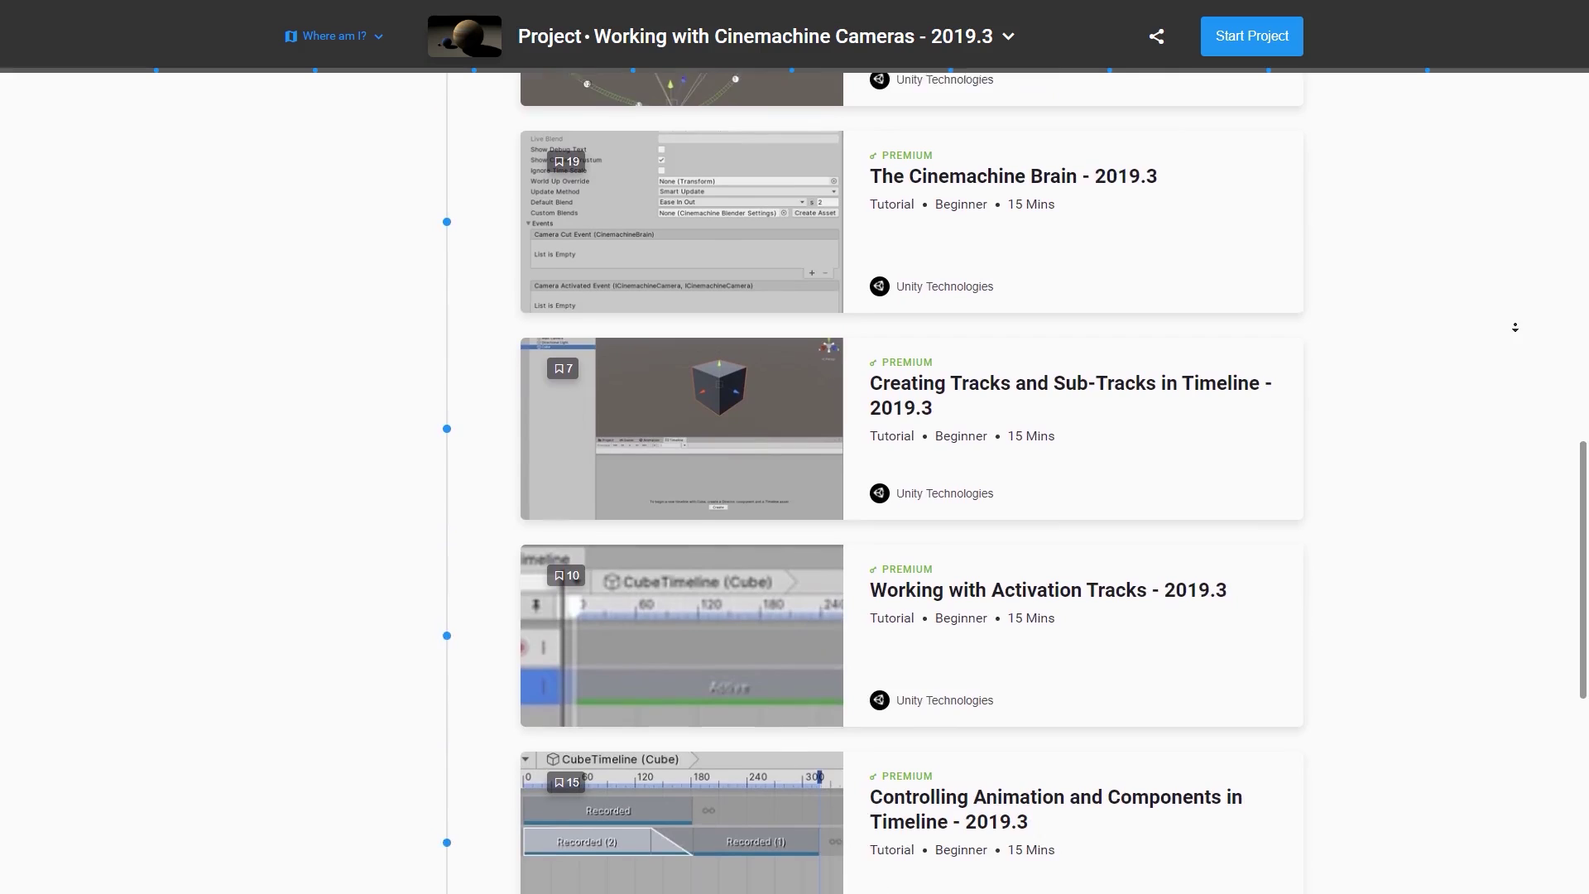
scroll(1514, 327, down, 1)
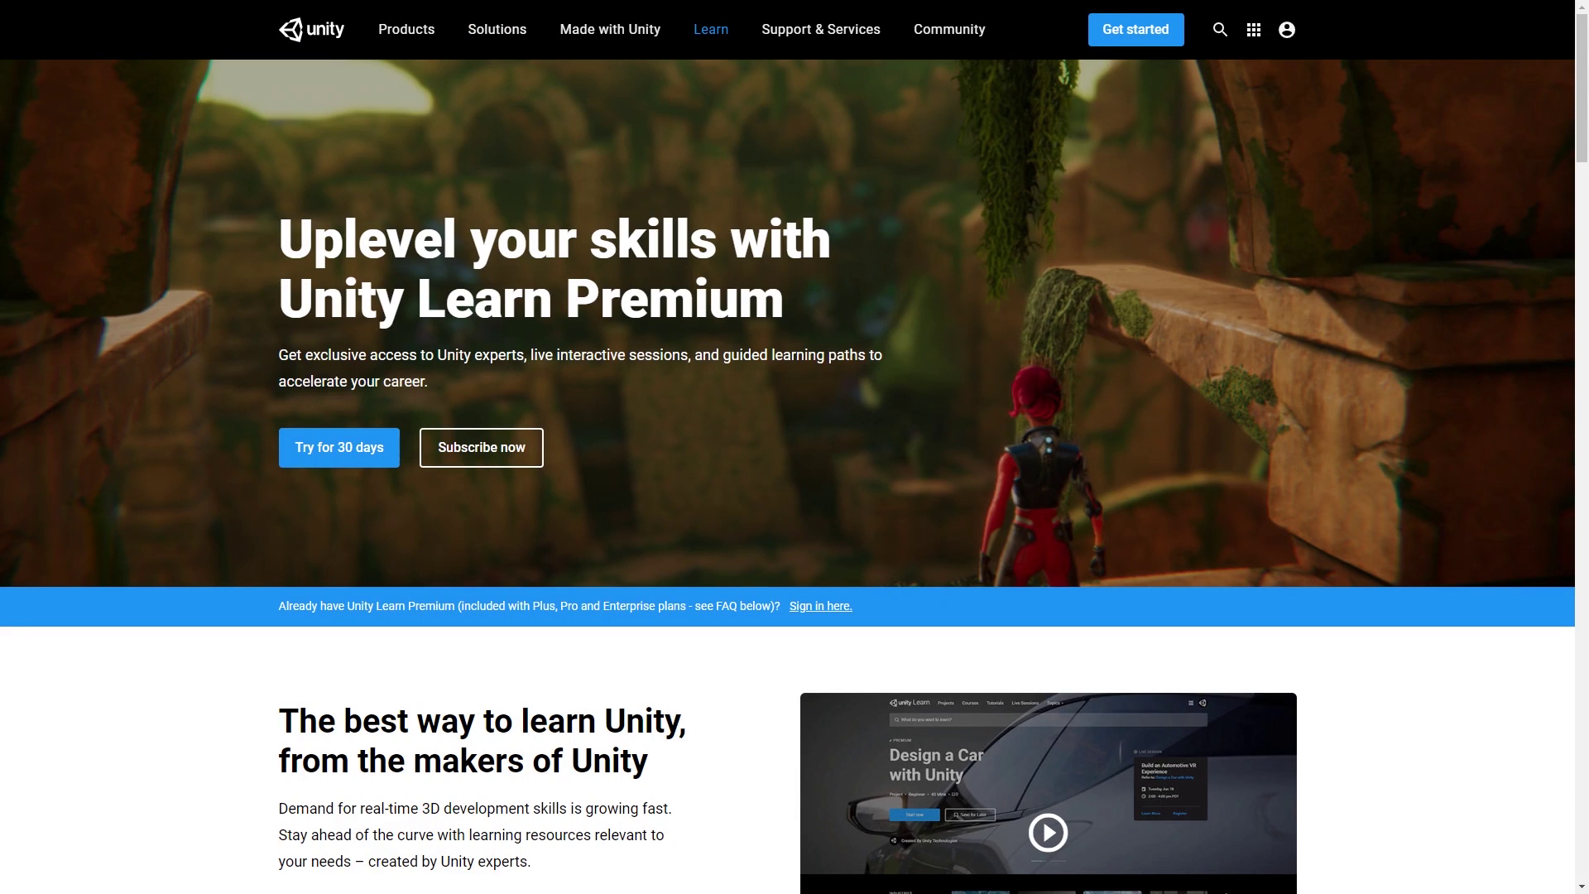
Look through the Unity Learn Premium overview page and its description of learning benefits.
scroll(1522, 535, down, 5)
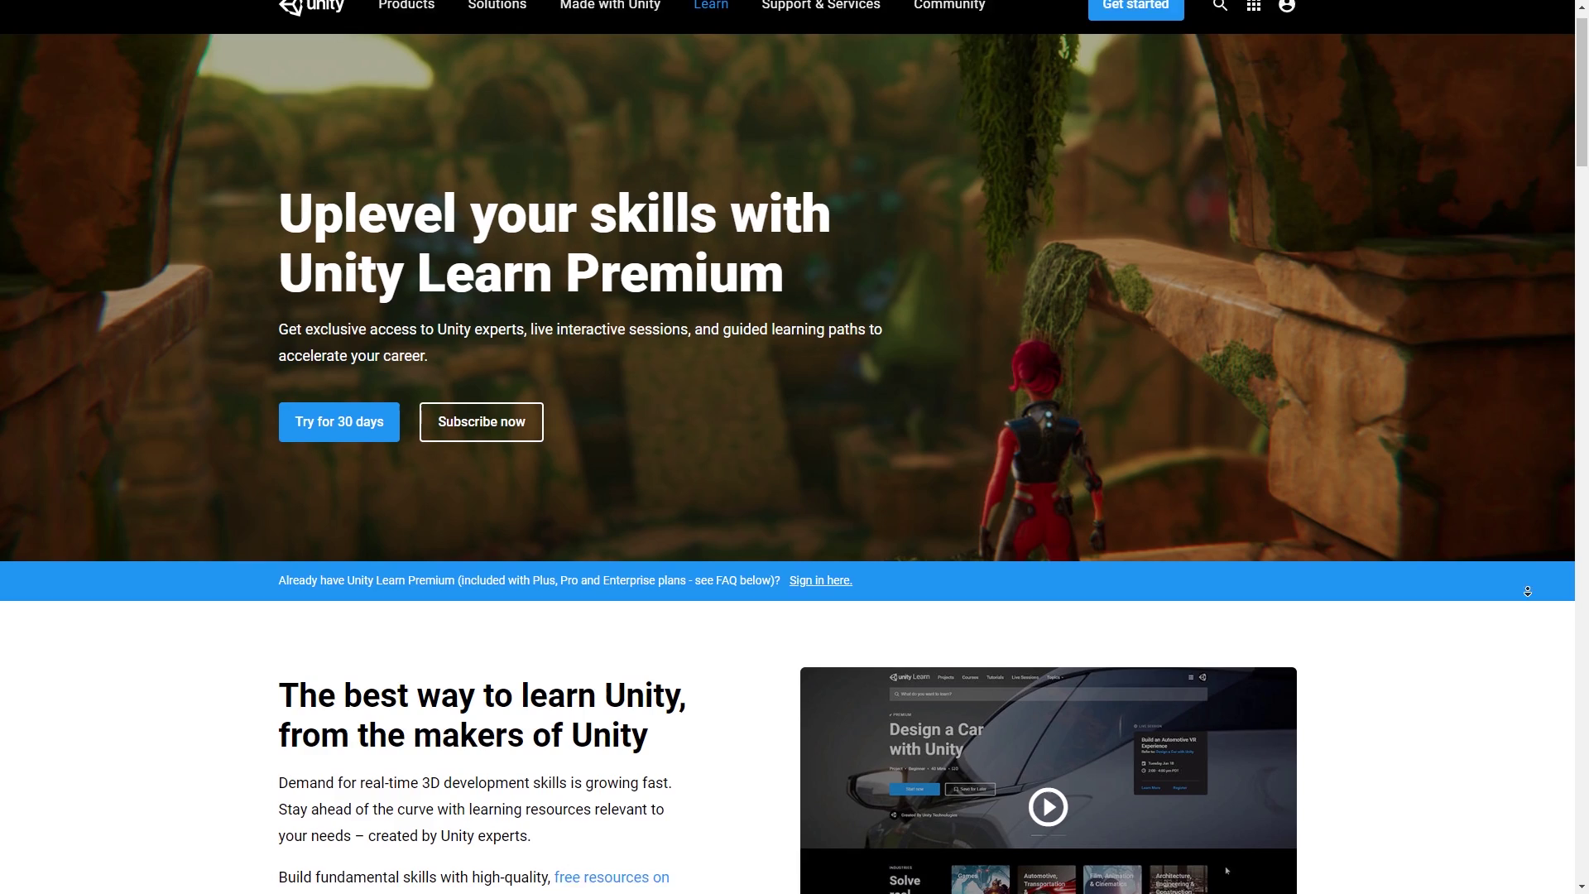
scroll(1529, 573, down, 3)
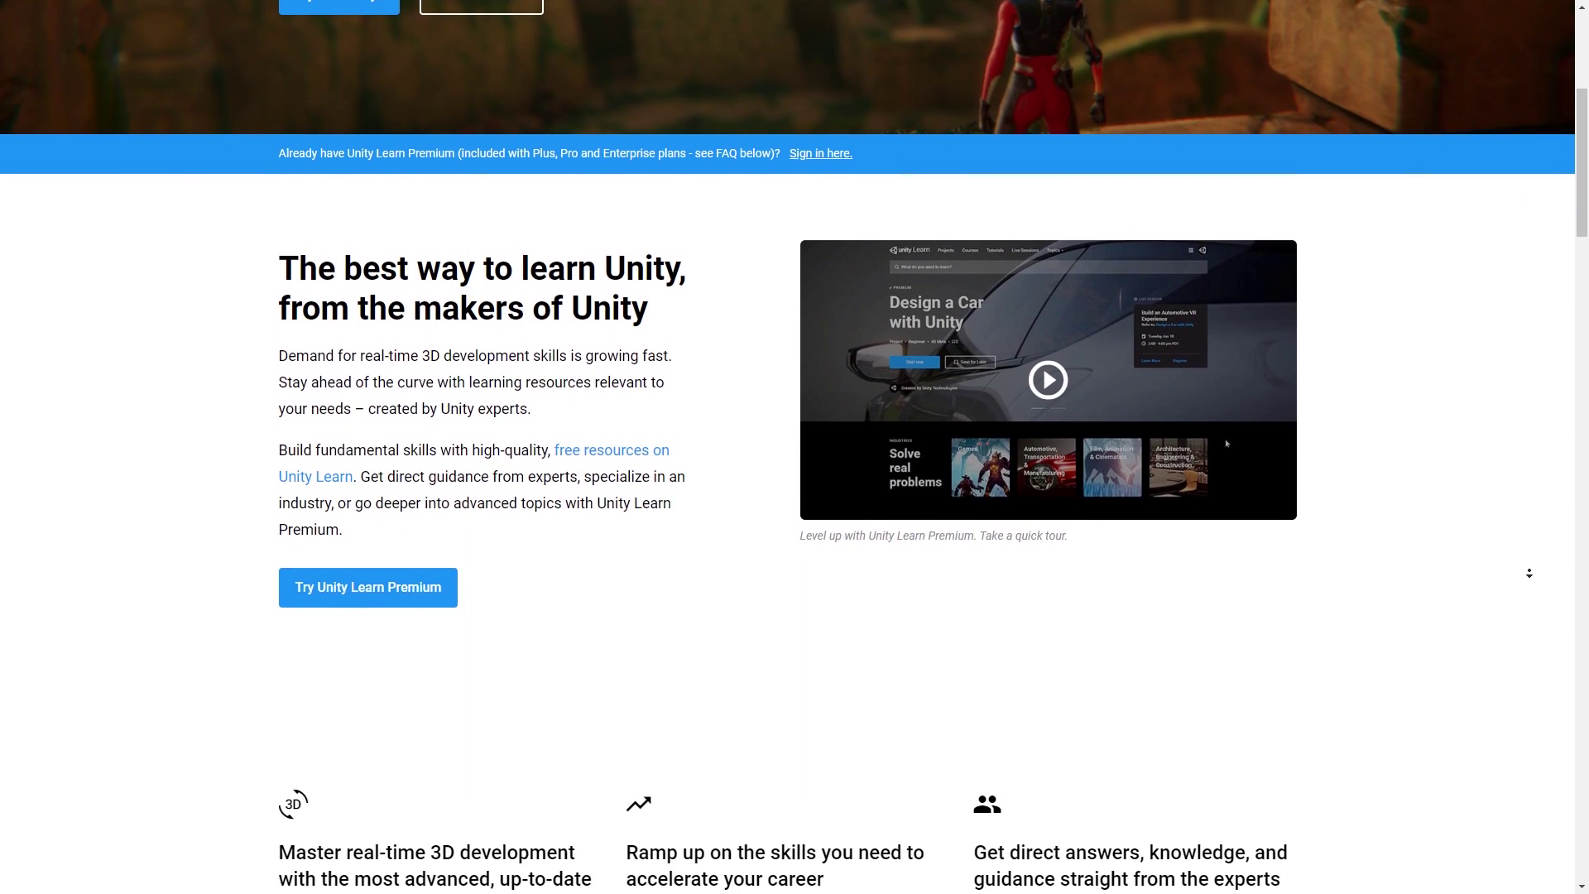
scroll(1530, 573, down, 2)
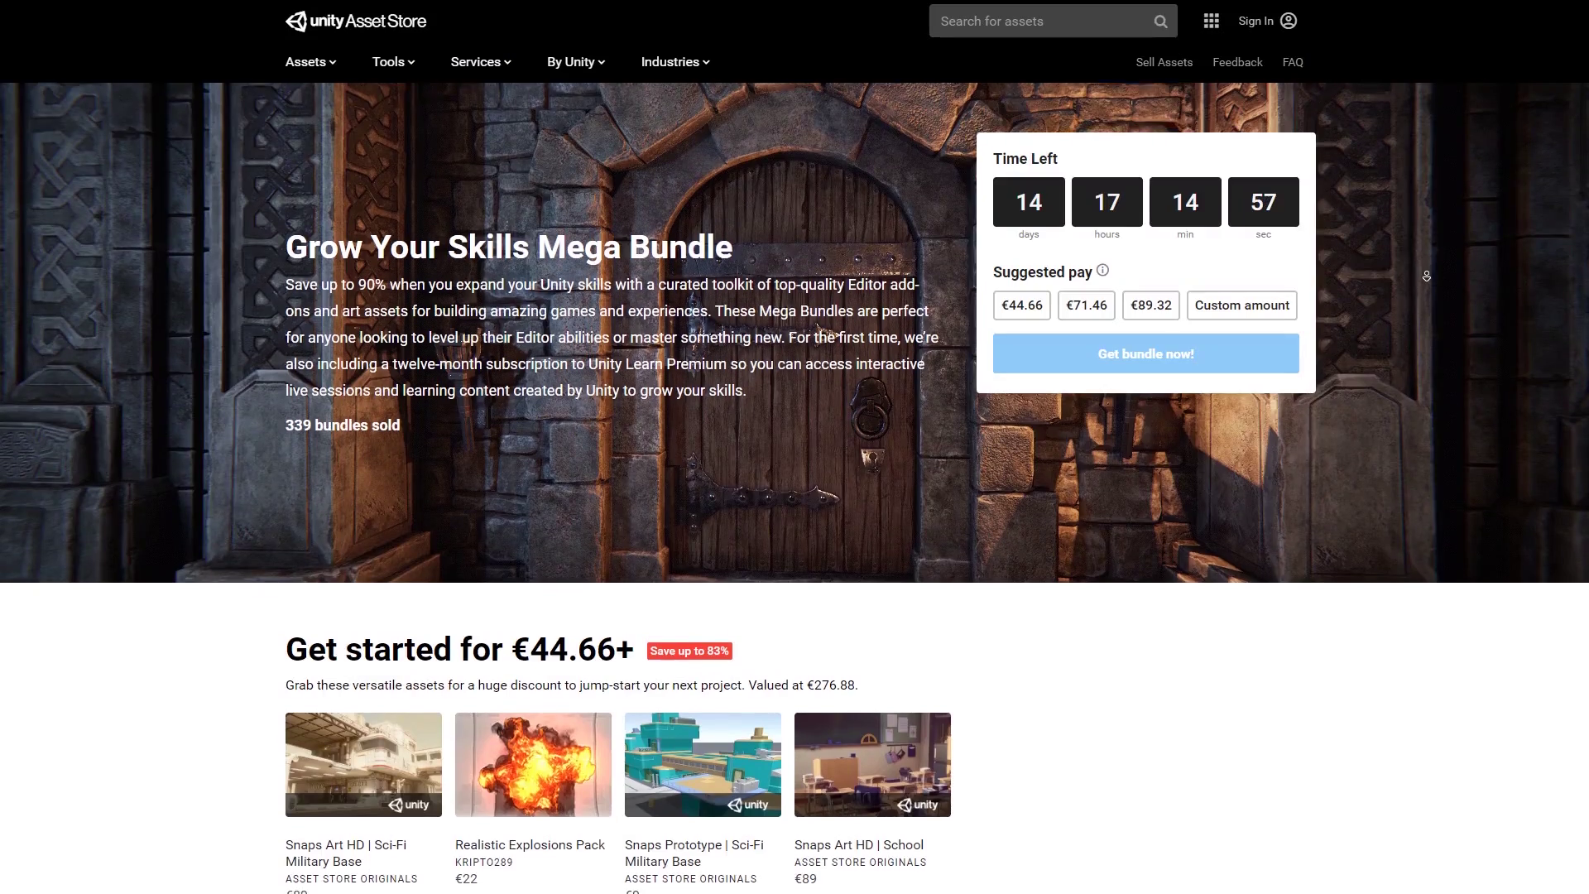
Review the price tiers and included assets of the Grow Your Skills Mega Bundle on the Unity Asset Store.
scroll(1429, 286, down, 2)
scroll(1428, 288, down, 6)
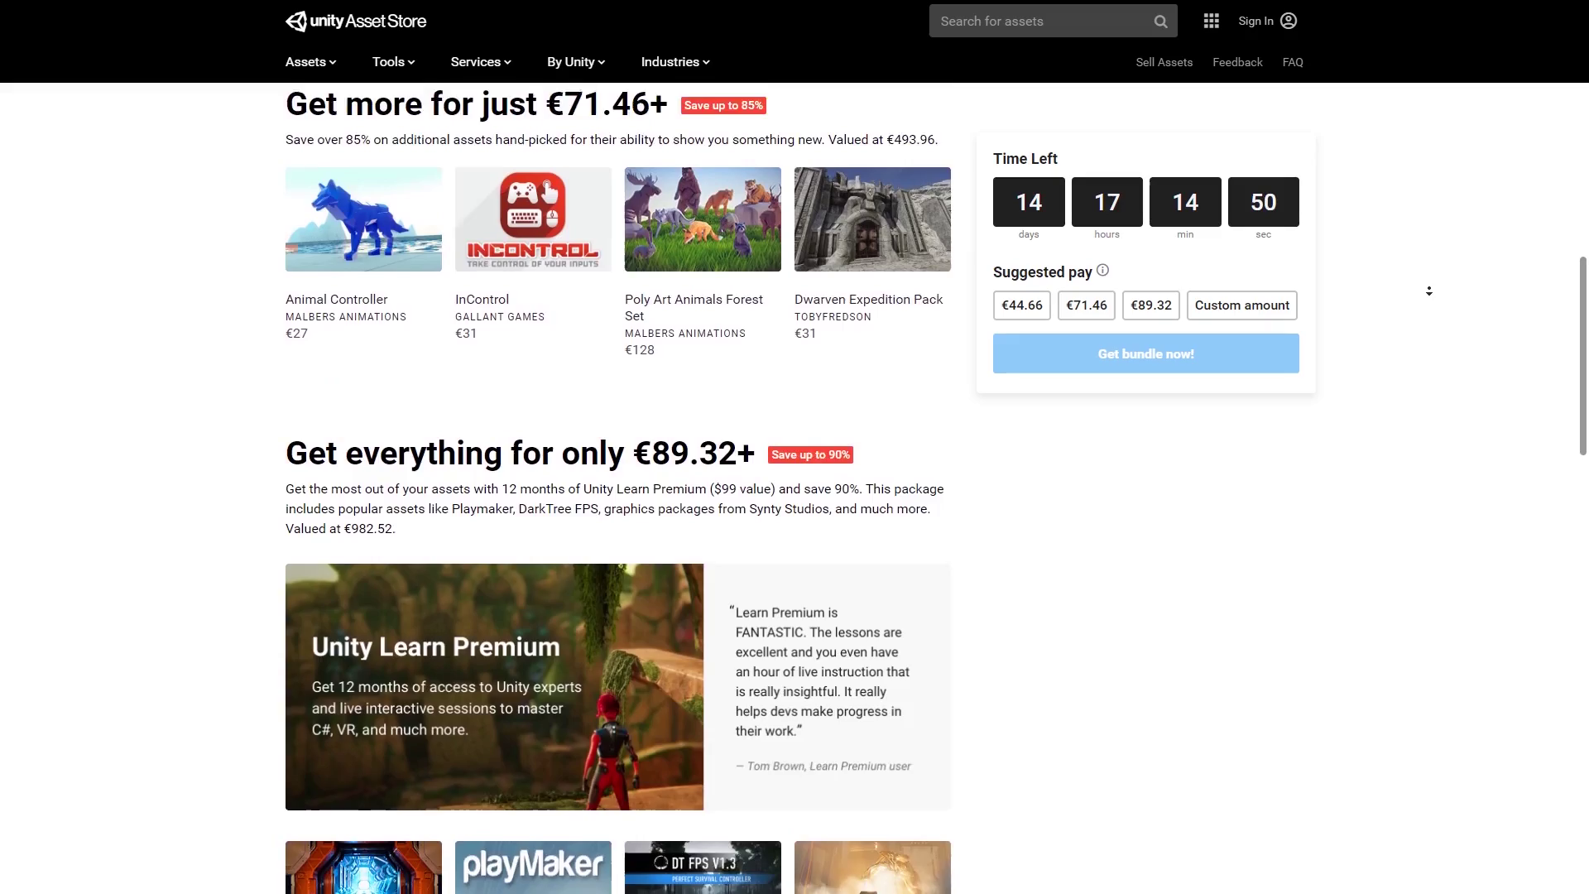
scroll(1429, 290, down, 2)
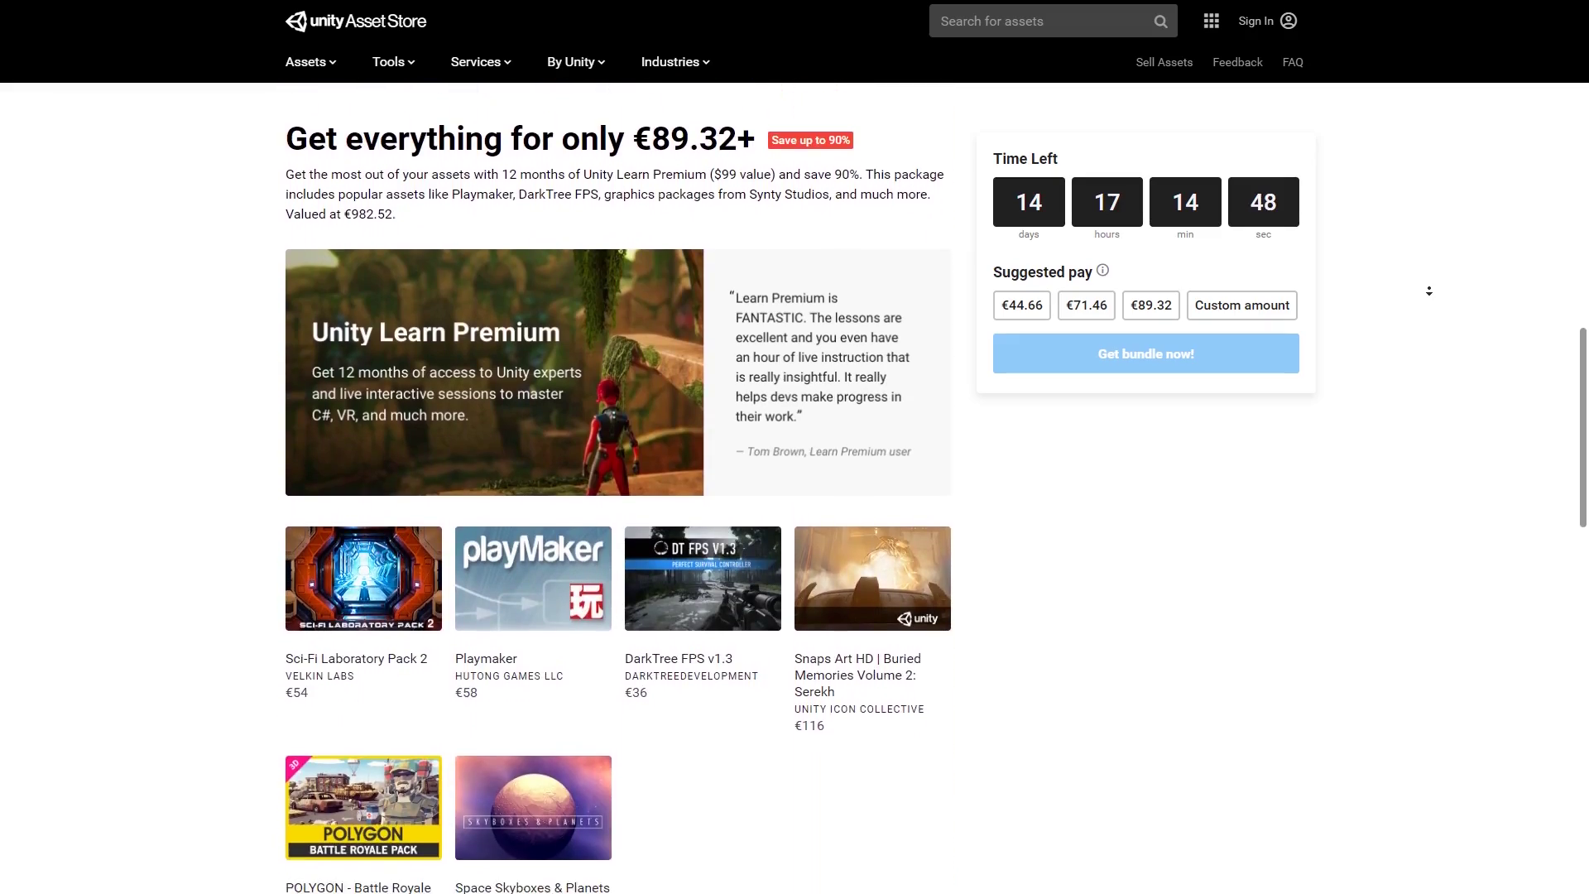